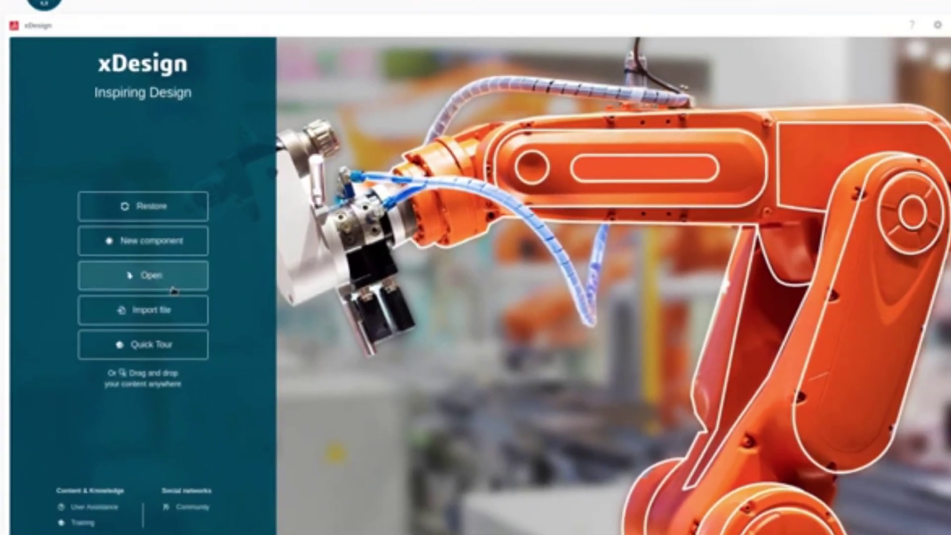
Preview the Boomerang Video product in 3DPlay from the open-component search results and examine its shape from several angles.
left_click(262, 280)
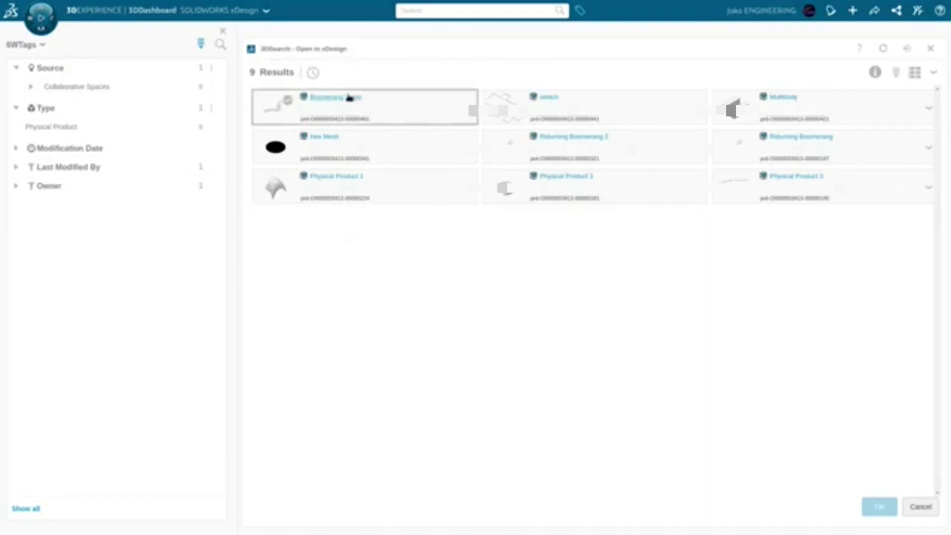
mouse_move(348, 100)
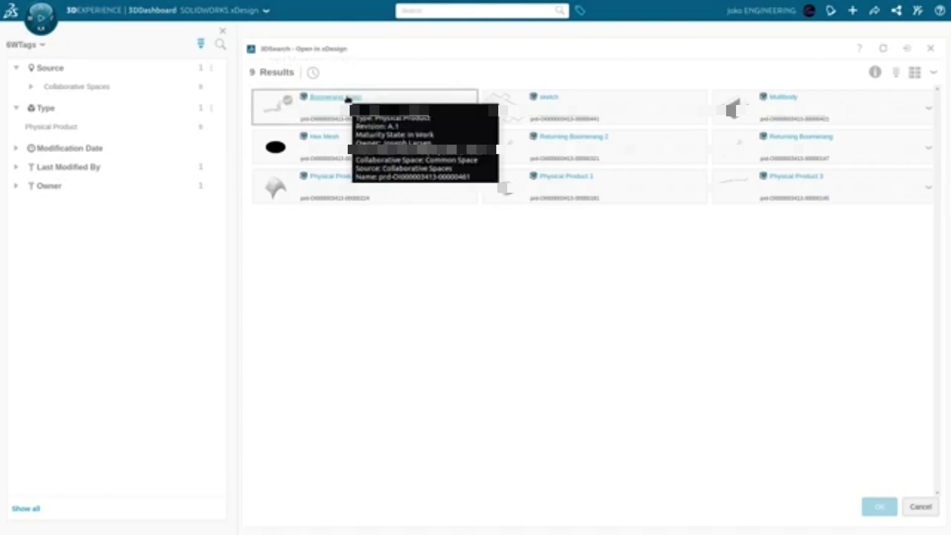
left_click(327, 99)
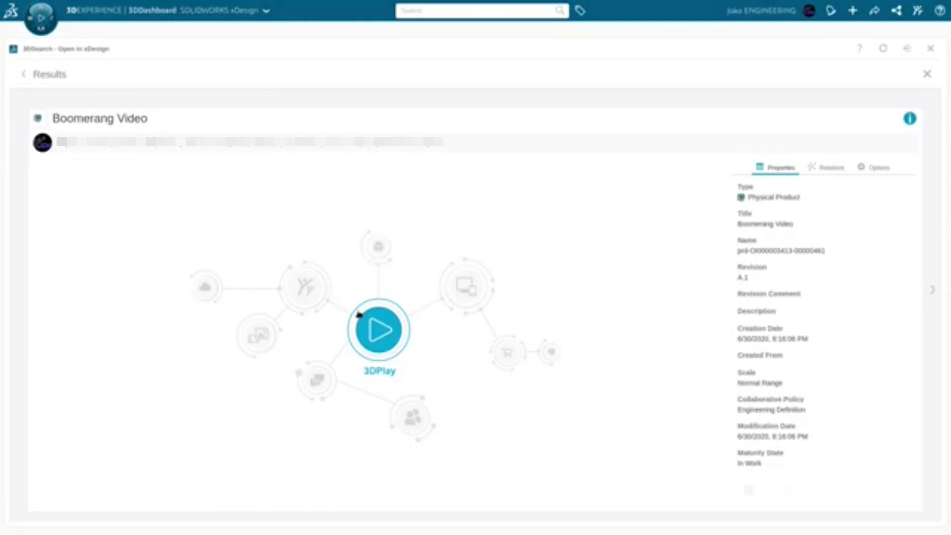
left_click(385, 328)
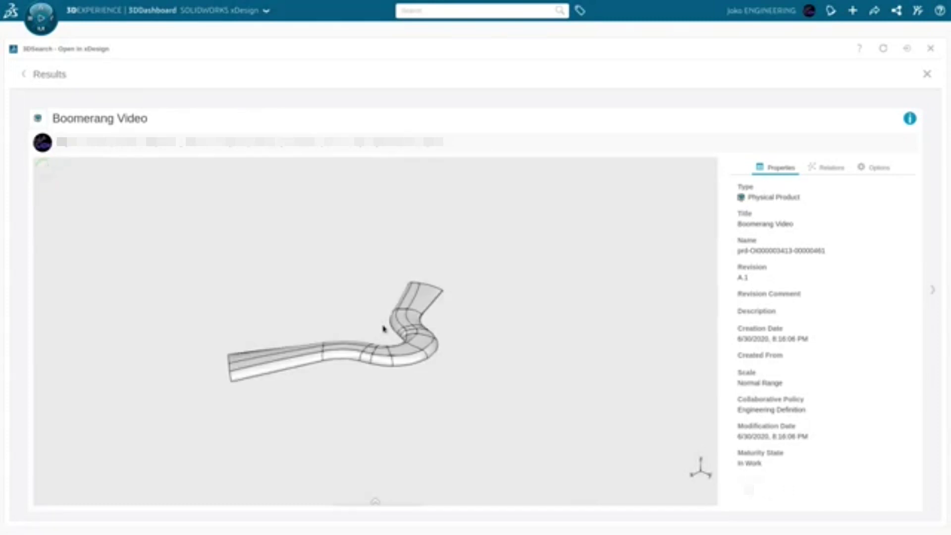
scroll(315, 306, "down", 2)
scroll(315, 306, "up", 2)
left_click_drag(350, 365, 381, 341)
scroll(380, 341, "up", 3)
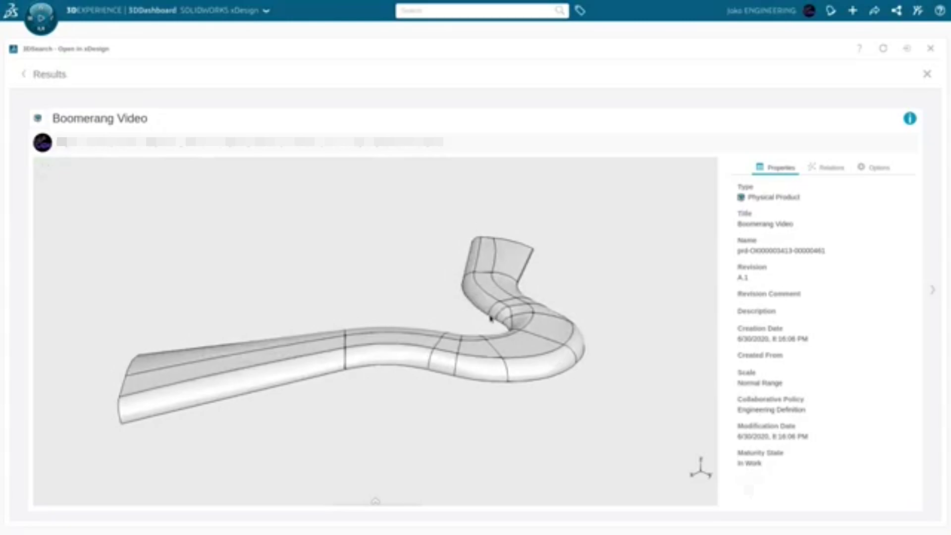
left_click_drag(492, 319, 517, 296)
scroll(501, 319, "up", 2)
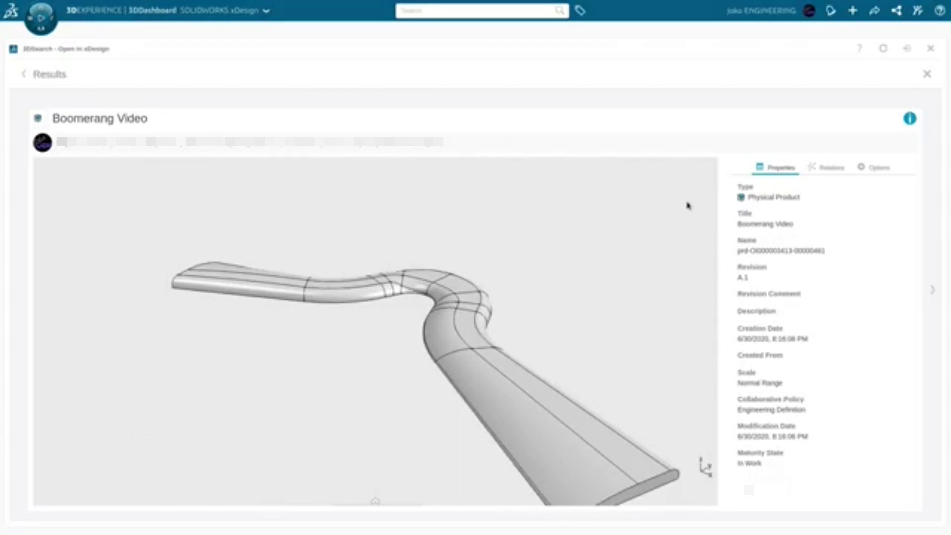
Examine the relations and options of the Boomerang Video product and return to the search results.
left_click(820, 169)
left_click(876, 169)
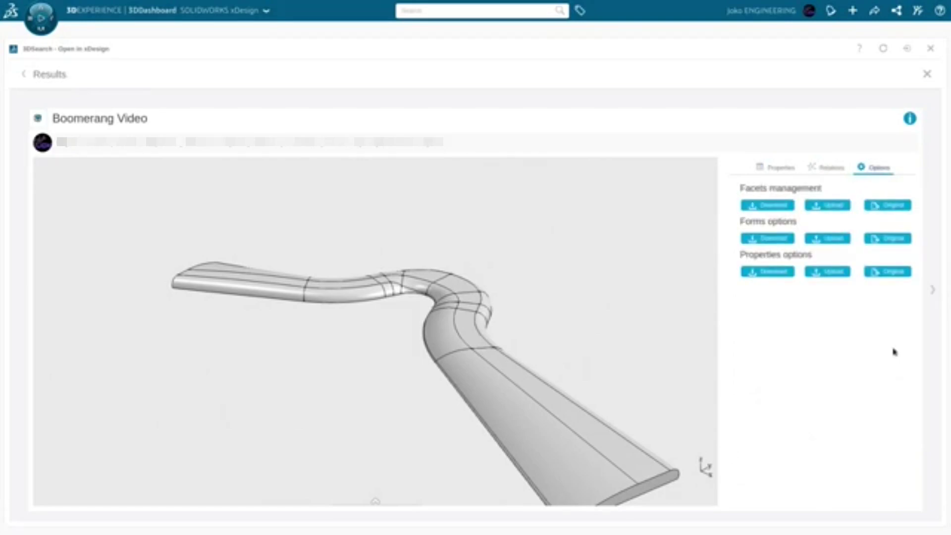
scroll(548, 312, "down", 2)
scroll(562, 389, "up", 2)
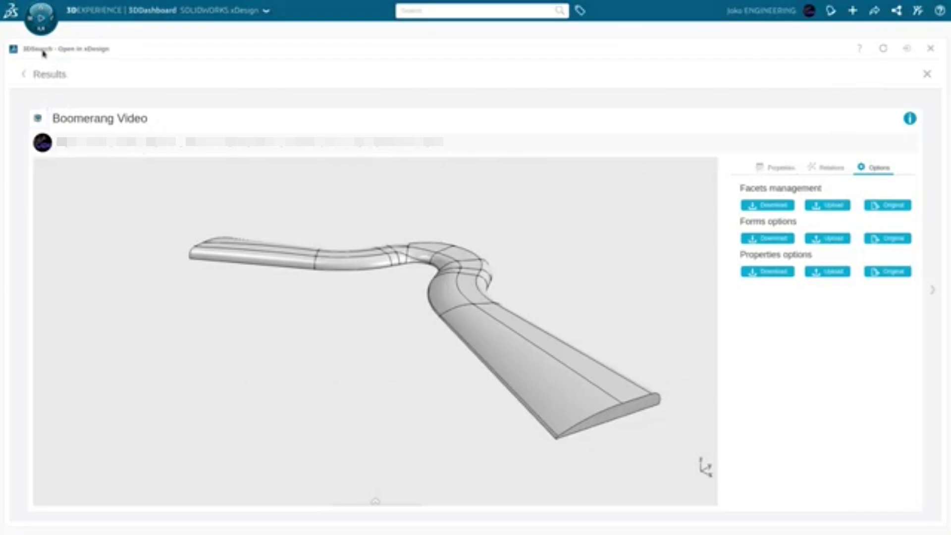
left_click(43, 74)
left_click_drag(289, 106, 505, 196)
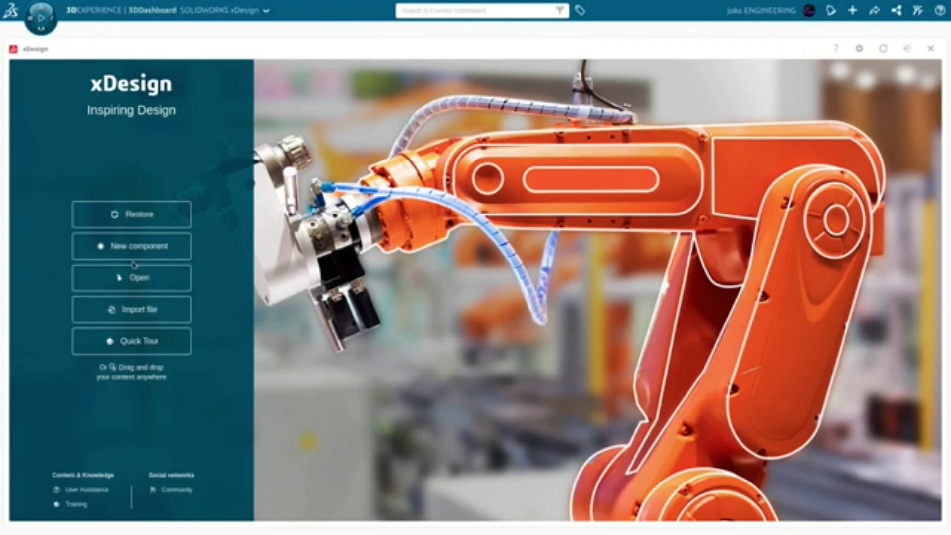
Review the Open With apps offered for Boomerang Video, including additional apps, and close the search without opening anything.
left_click(132, 276)
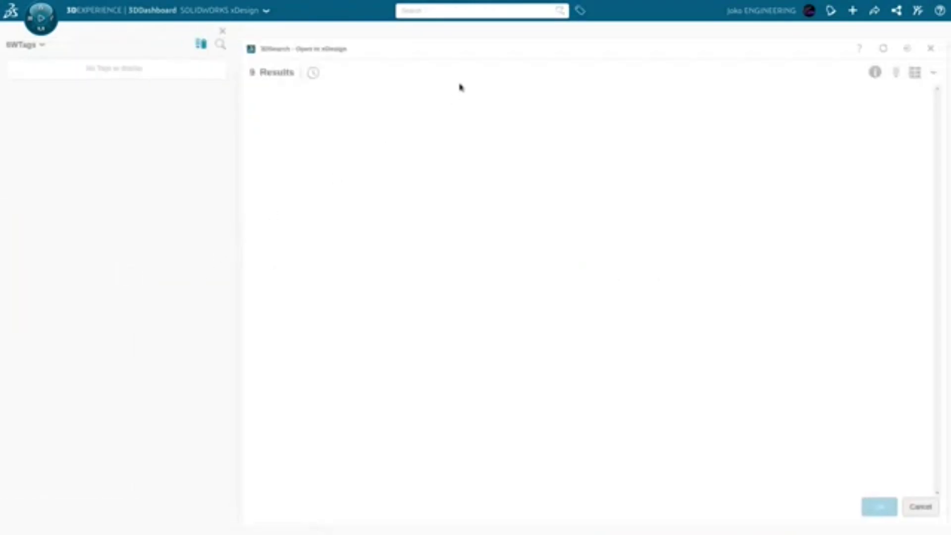
left_click(465, 107)
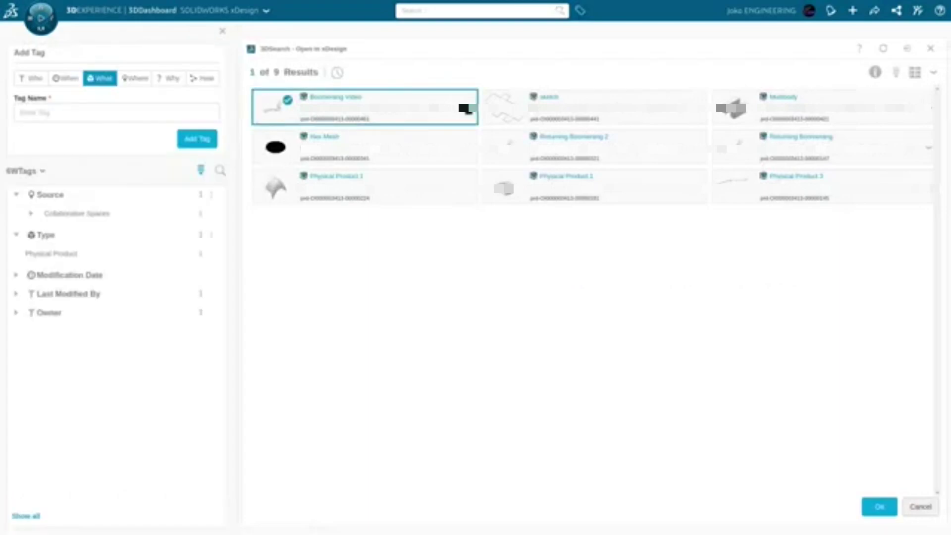
left_click(467, 108)
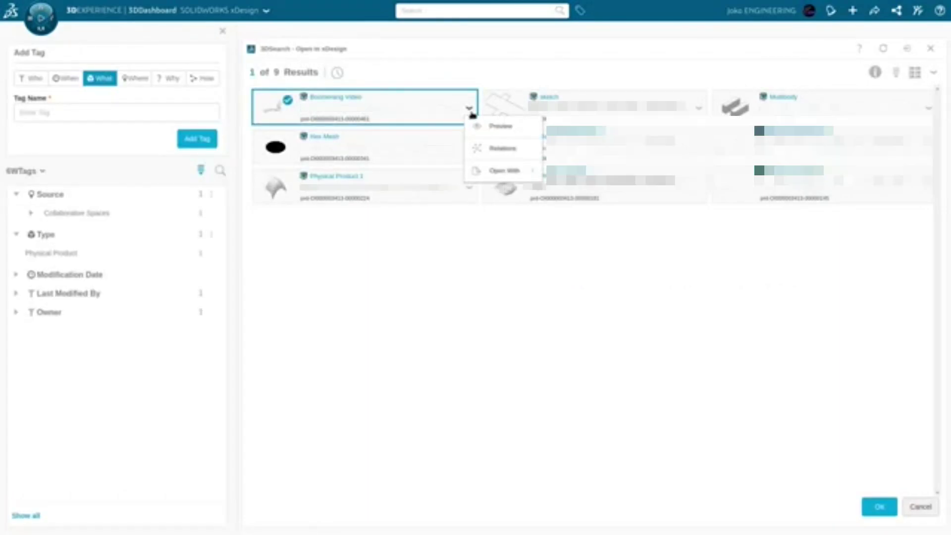
mouse_move(501, 170)
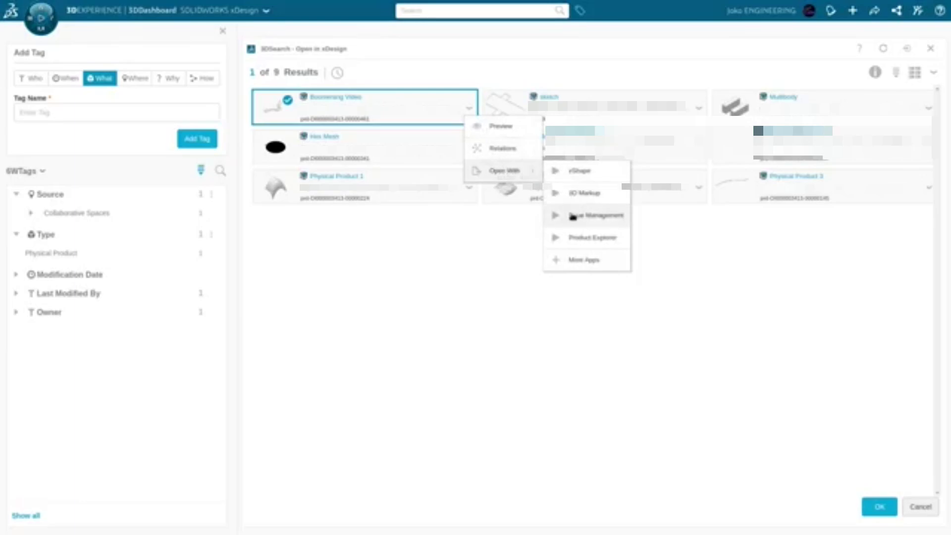
left_click(574, 256)
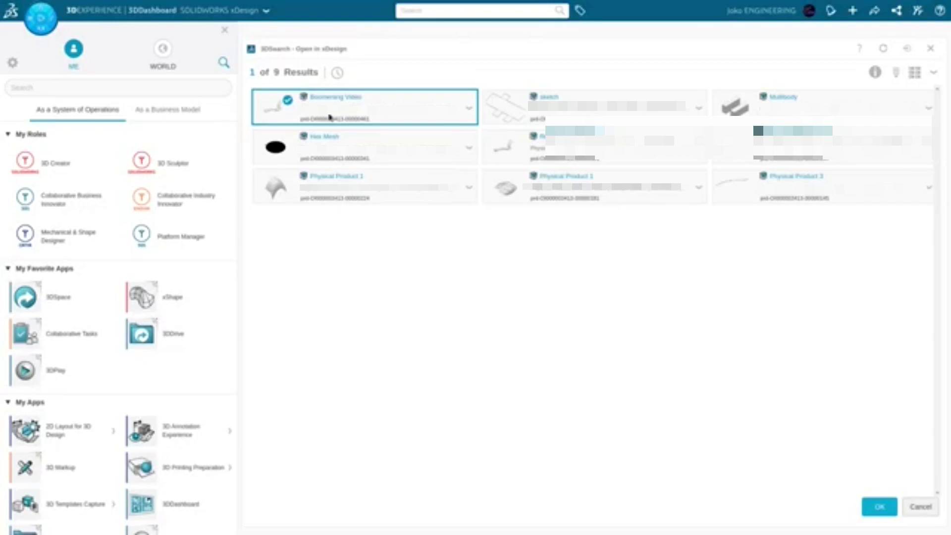
left_click(355, 281)
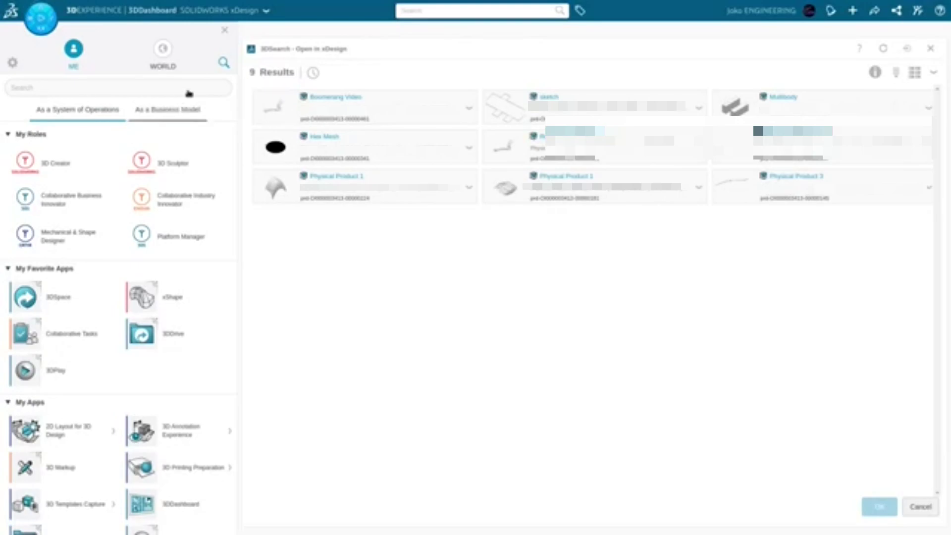
left_click(226, 31)
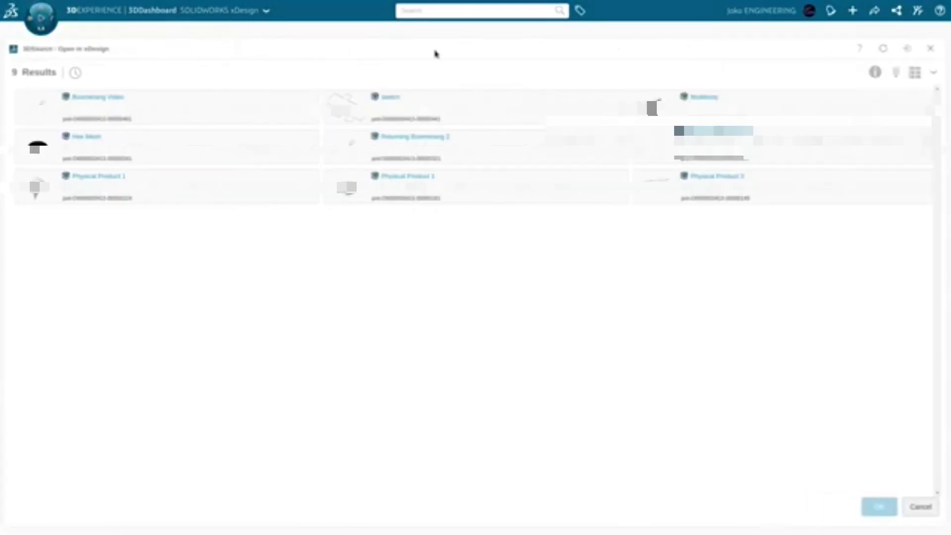
key("Escape")
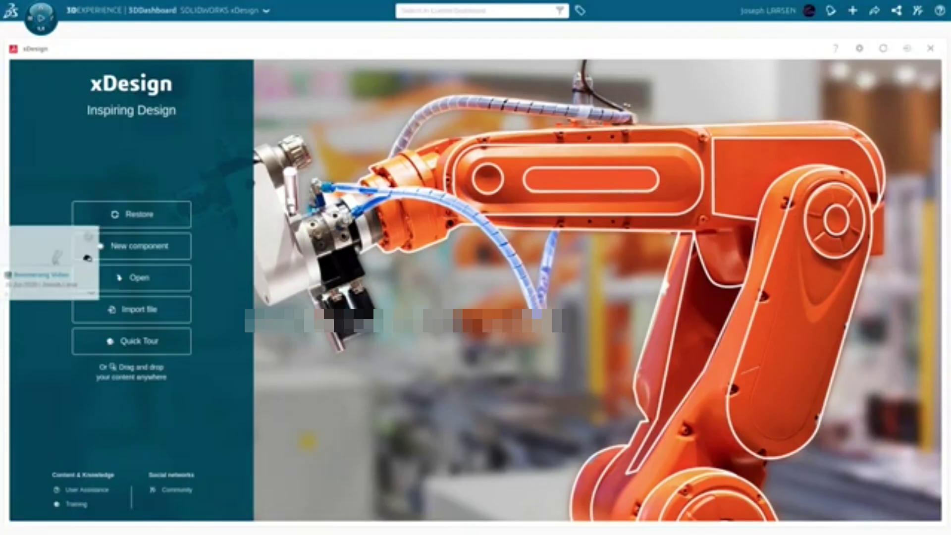
Load the Boomerang Video product into the xDesign workspace.
left_click_drag(73, 264, 496, 281)
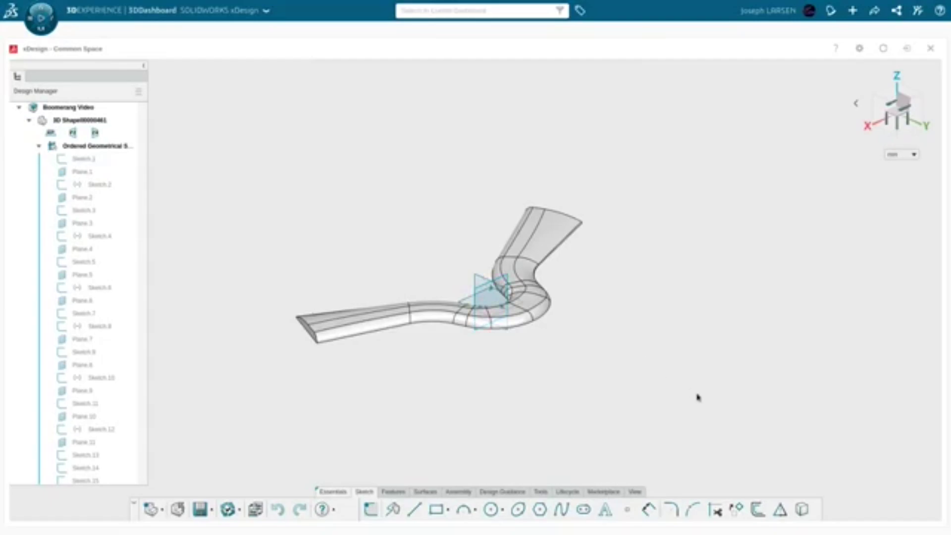
scroll(434, 284, "up", 2)
scroll(434, 285, "up", 2)
scroll(490, 304, "down", 1)
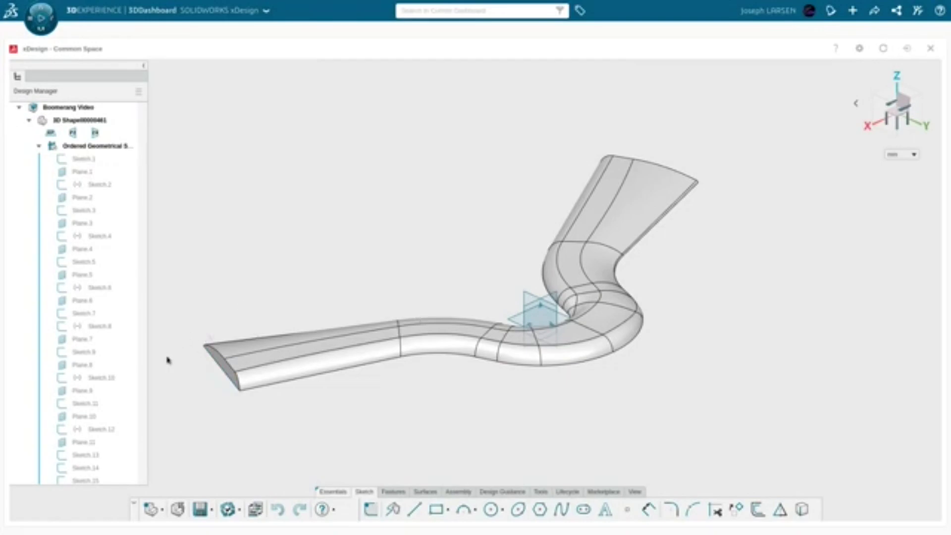
left_click(221, 352)
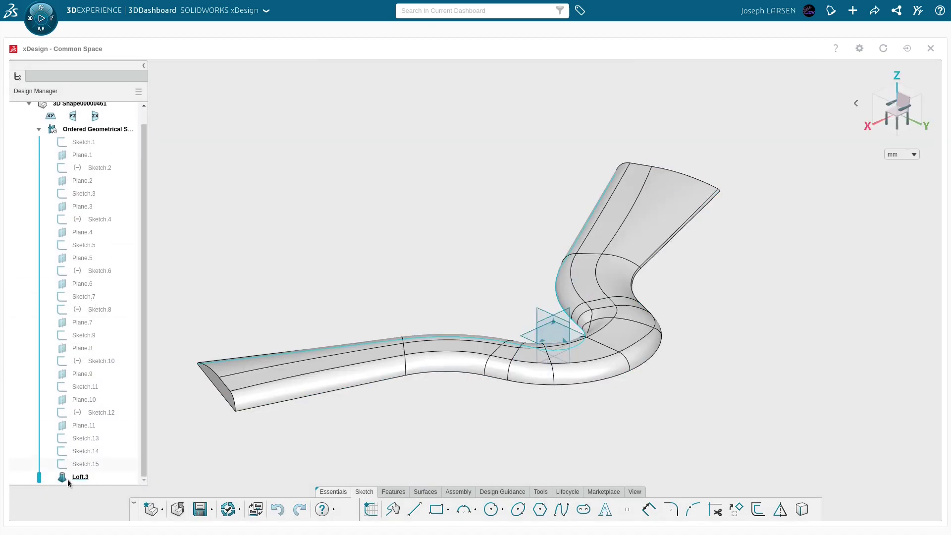
Remove the boomerang's Loft.3 feature, leaving only its section and guide sketches.
left_click(76, 476)
left_click(183, 504)
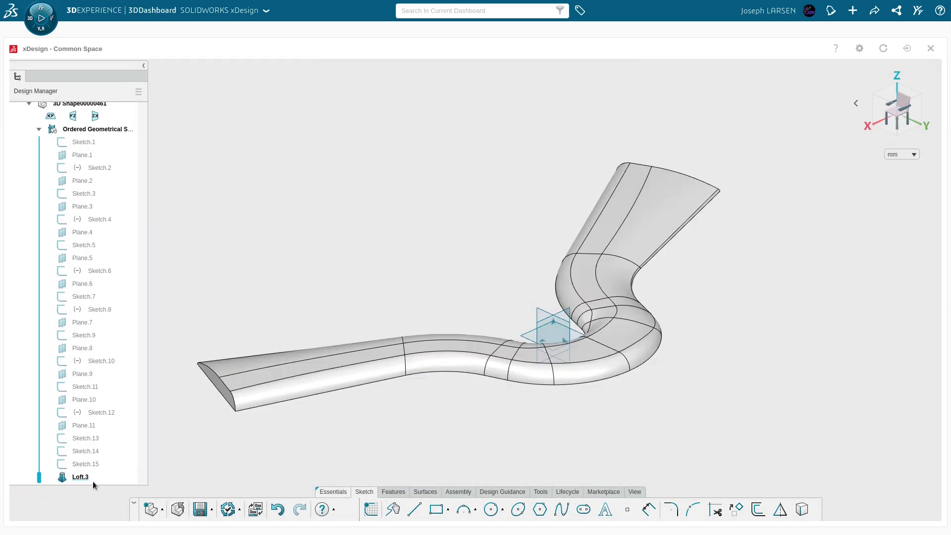
key("ctrl+z")
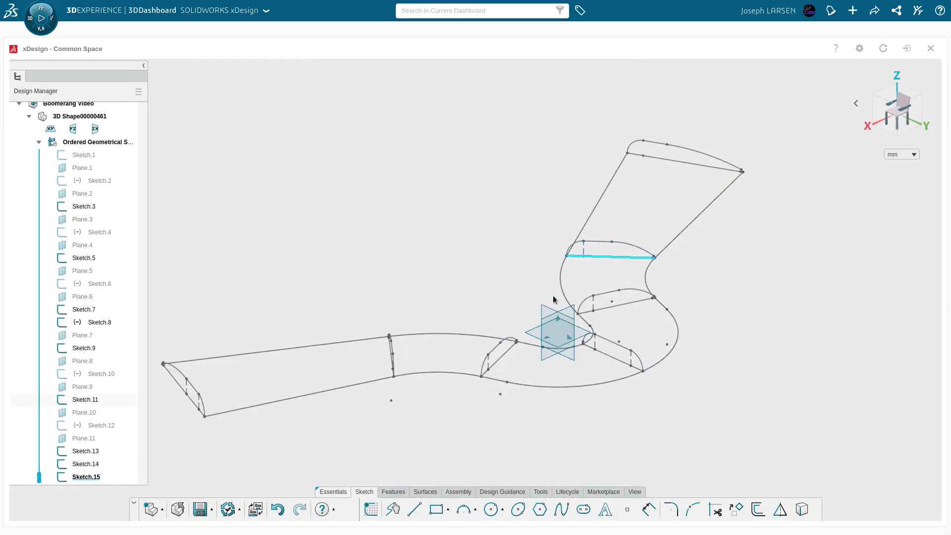
Start a solid Add loft with the front arcs of Sketch.3 and Sketch.5 as the first two sections.
scroll(470, 307, "down", 2)
scroll(260, 389, "up", 3)
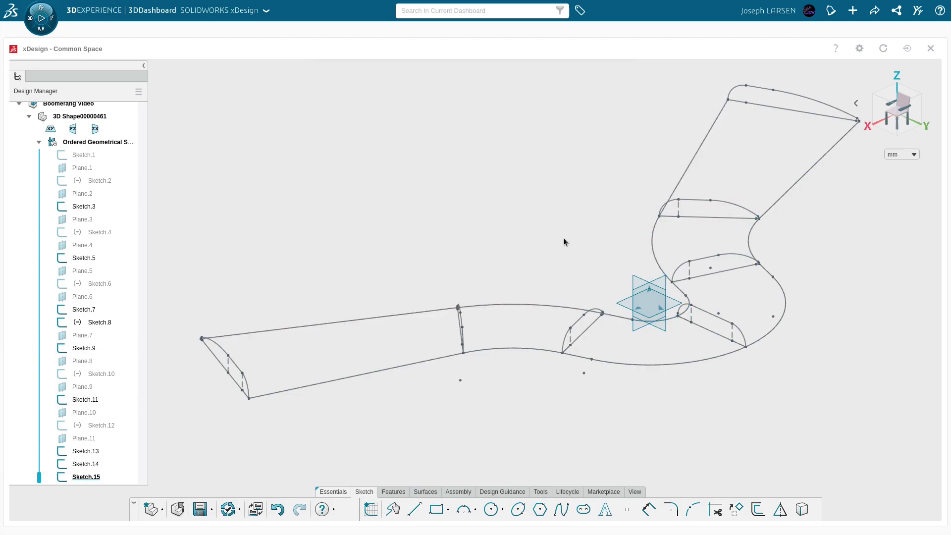
middle_click_drag(543, 288, 460, 273)
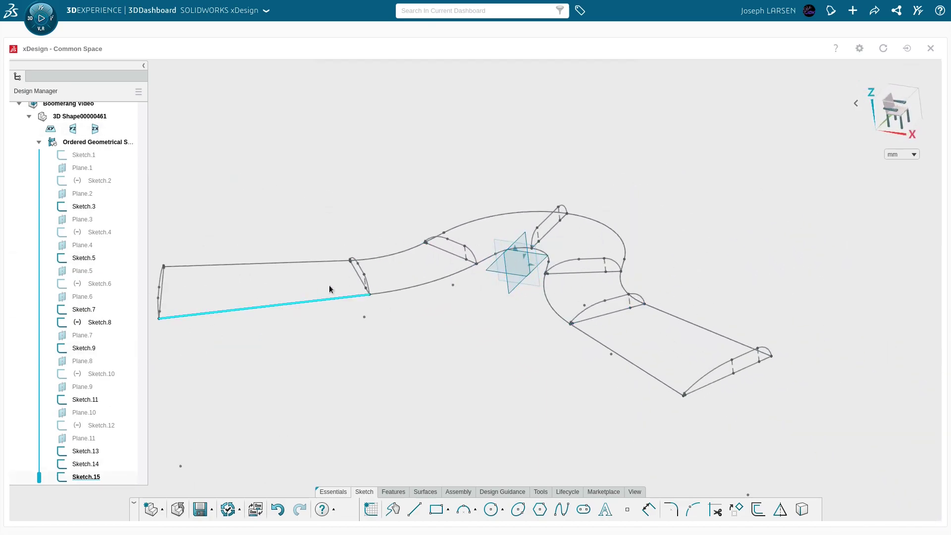
left_click(392, 492)
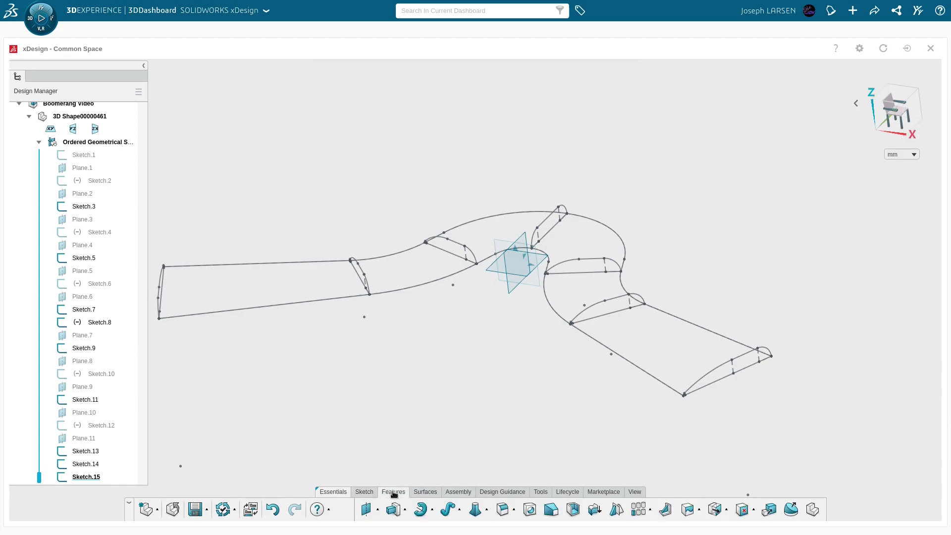
left_click(474, 512)
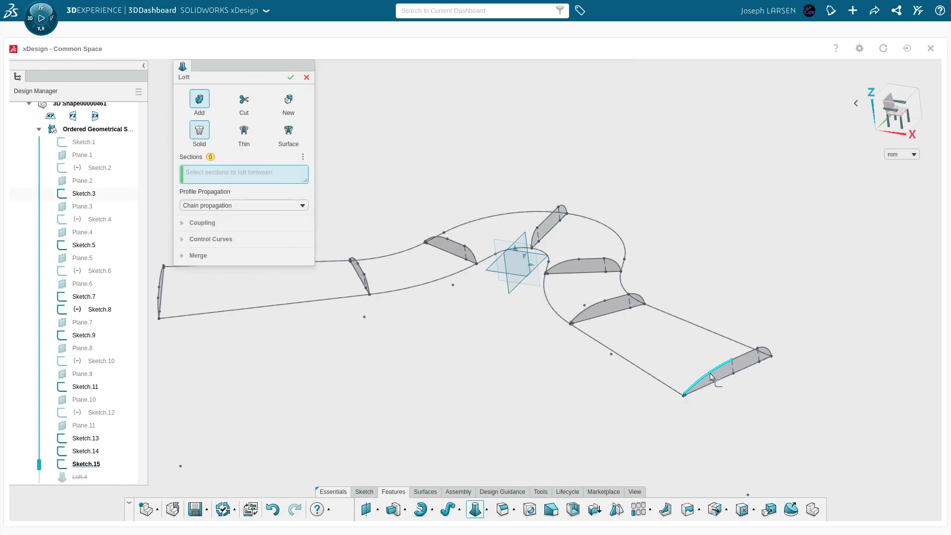
left_click(690, 388)
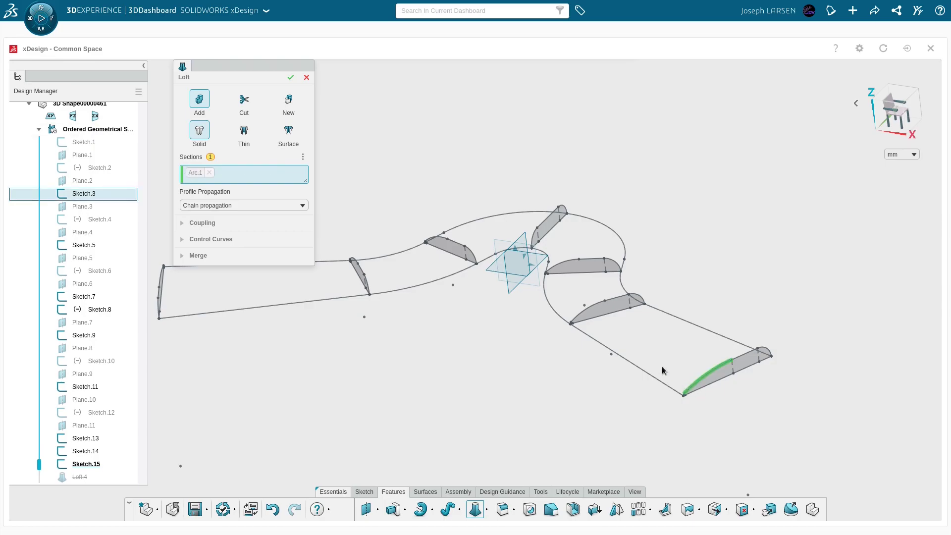
left_click(577, 319)
Add the matching arcs of the Sketch.7 and Sketch.8 profiles as the third and fourth loft sections.
scroll(562, 282, "down", 3)
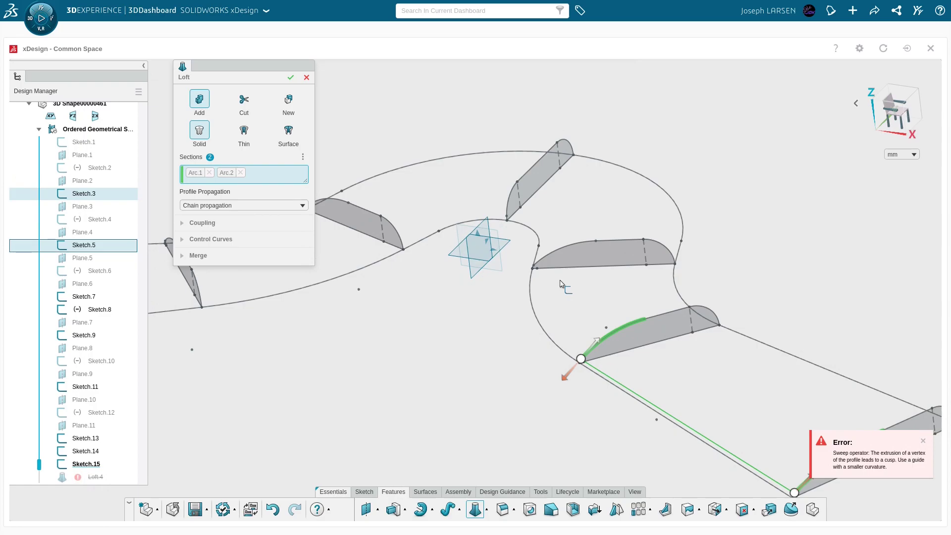
scroll(562, 284, "up", 2)
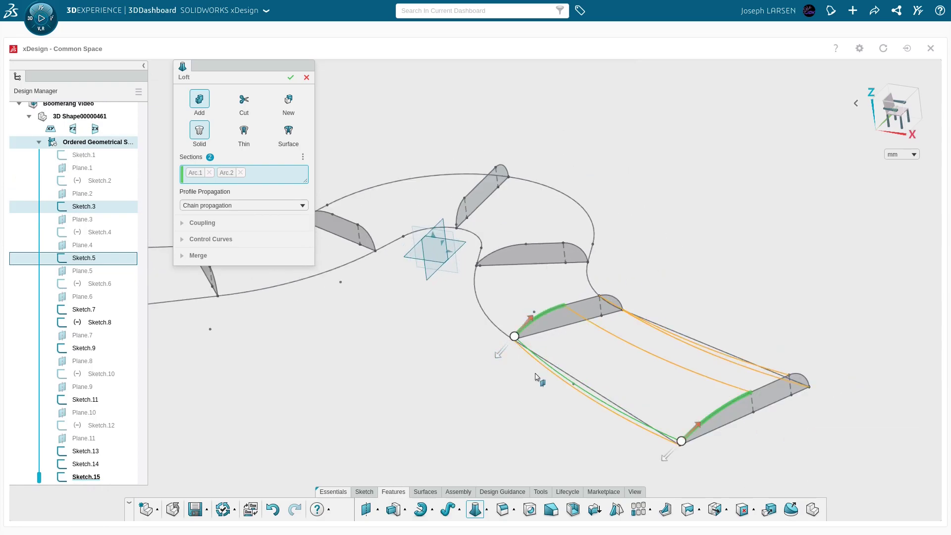
scroll(550, 337, "down", 2)
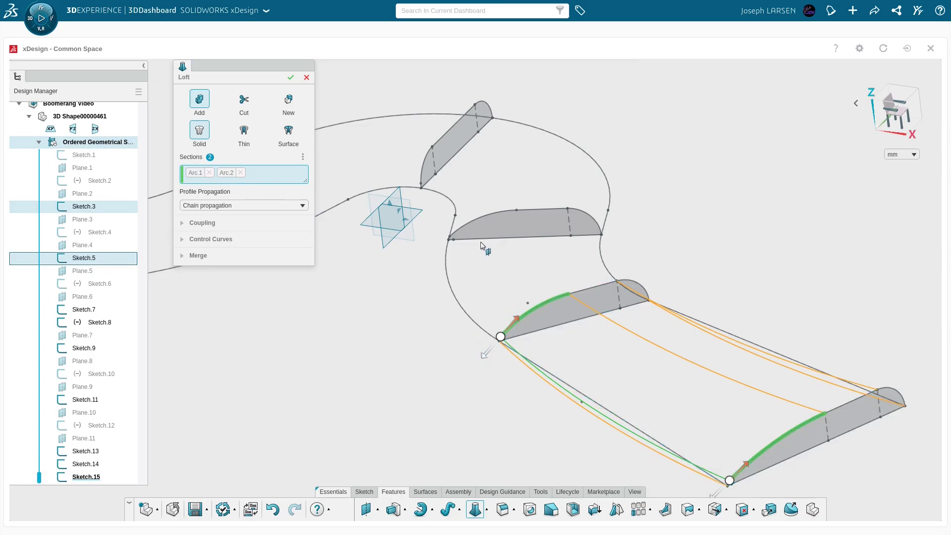
left_click(463, 229)
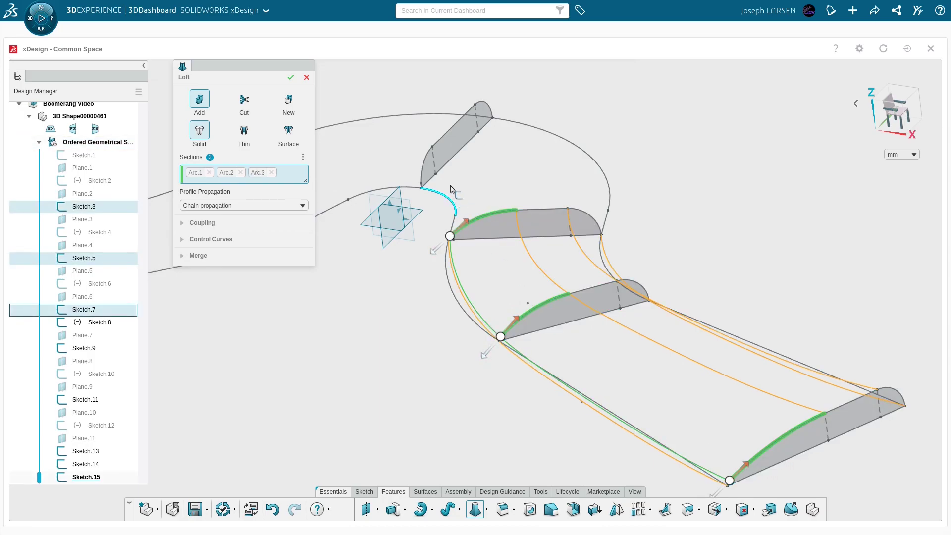
left_click(424, 177)
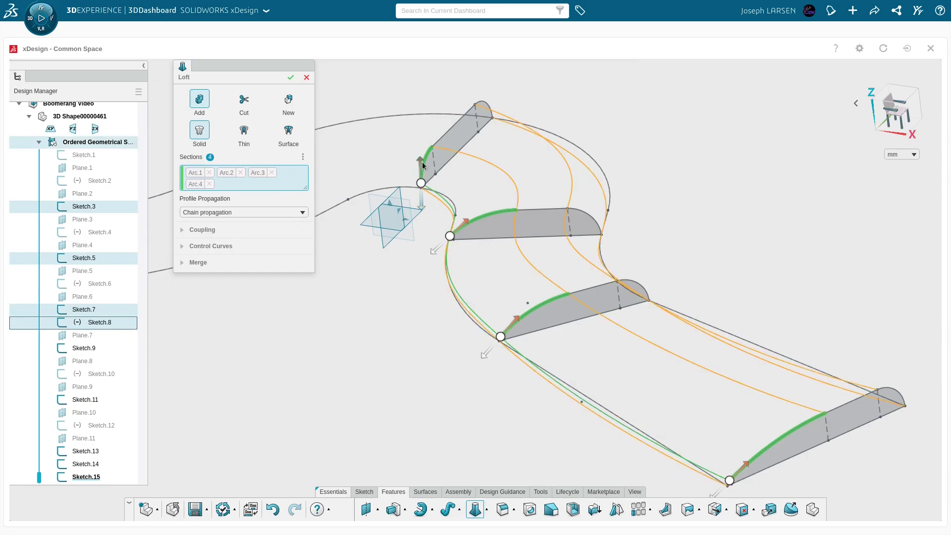
scroll(487, 196, "up", 3)
scroll(601, 238, "down", 3)
scroll(367, 268, "up", 4)
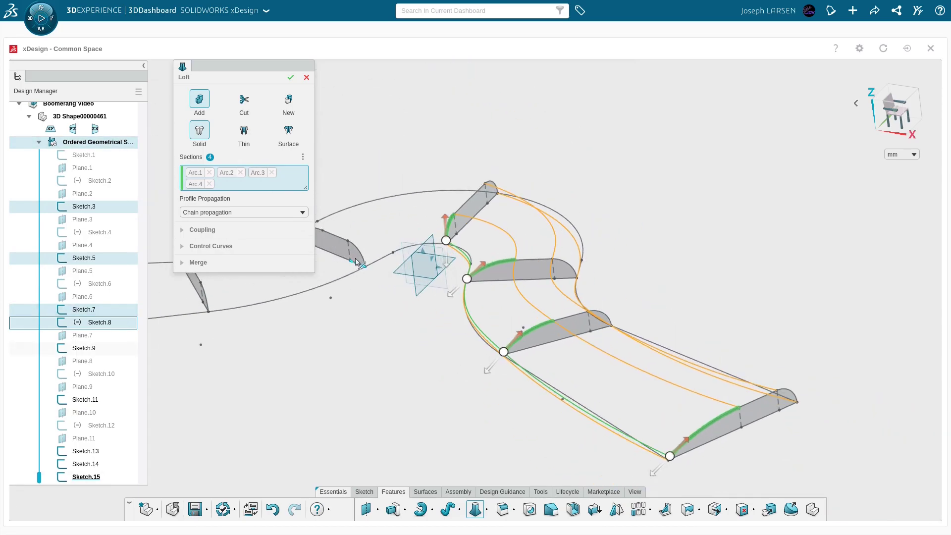
left_click(359, 255)
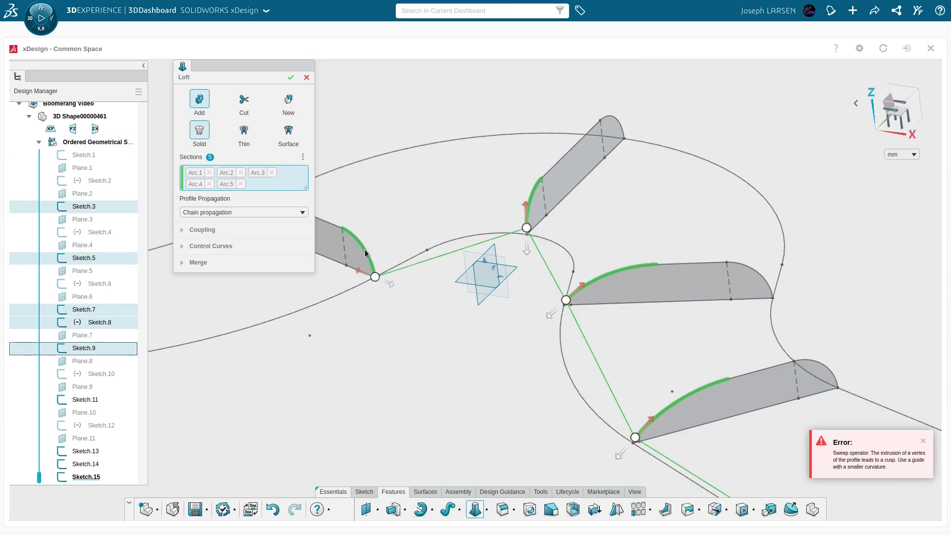
middle_click_drag(467, 284, 370, 327)
scroll(414, 327, "up", 6)
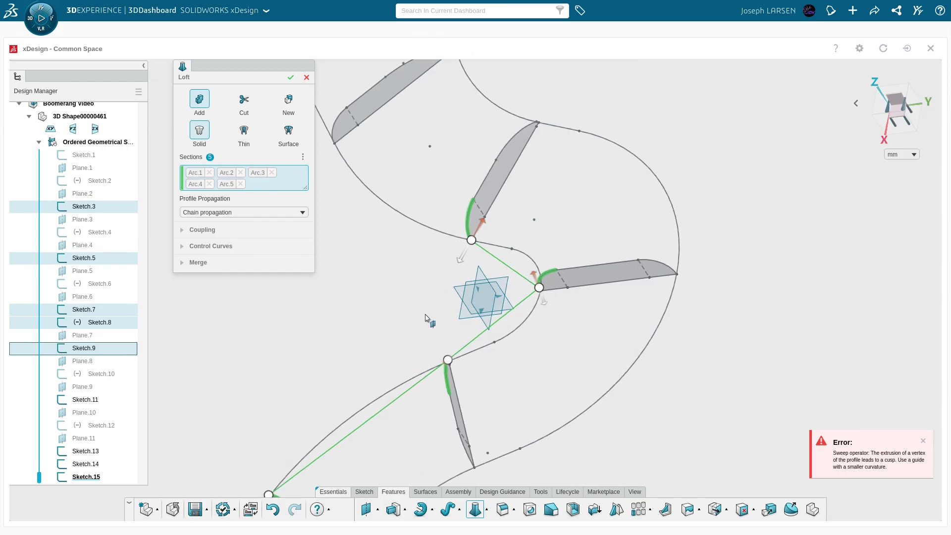
scroll(460, 236, "down", 4)
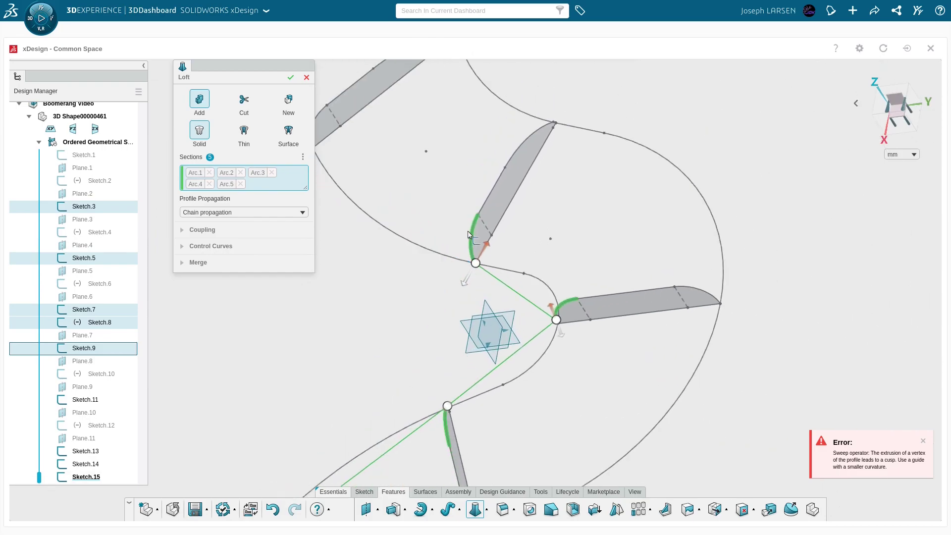
left_click(477, 263)
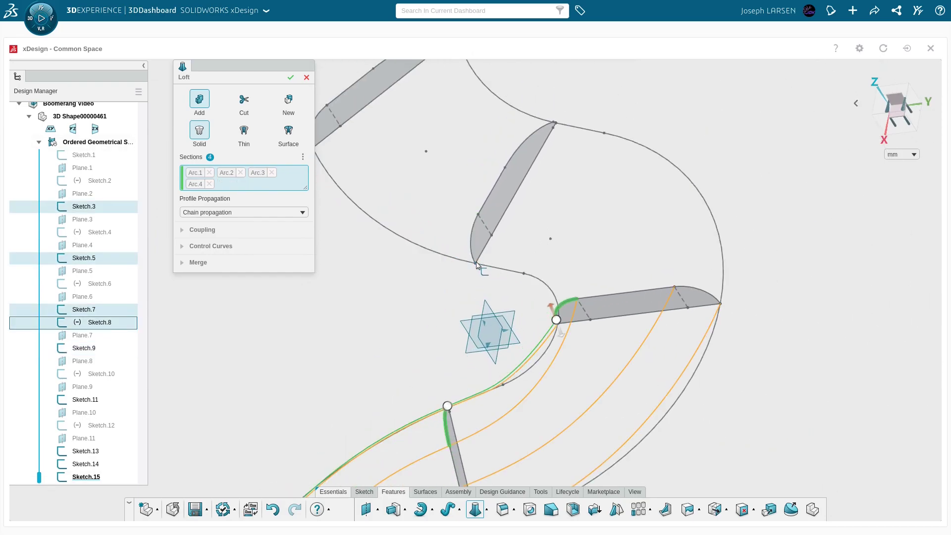
Add the front arc of the Sketch.9 profile as the fifth loft section and reverse its direction.
scroll(492, 257, "up", 3)
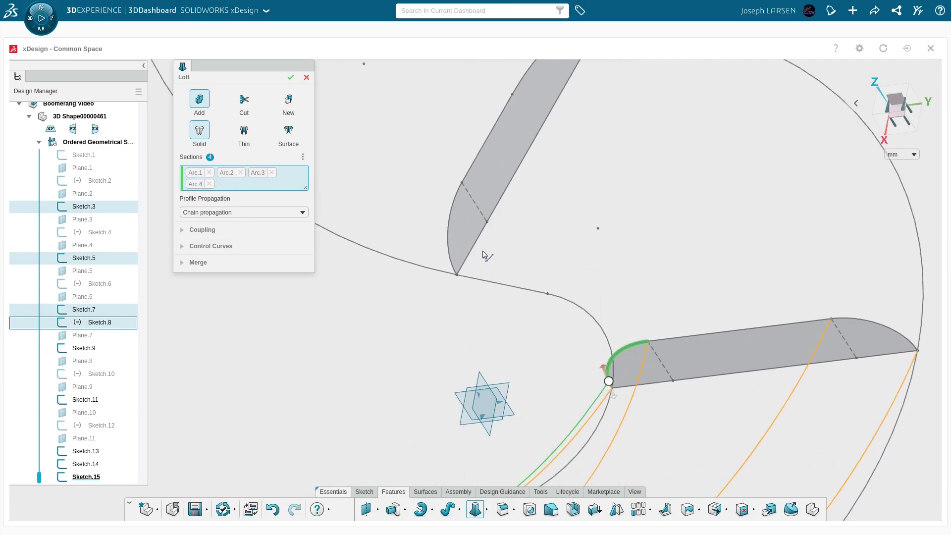
left_click(456, 194)
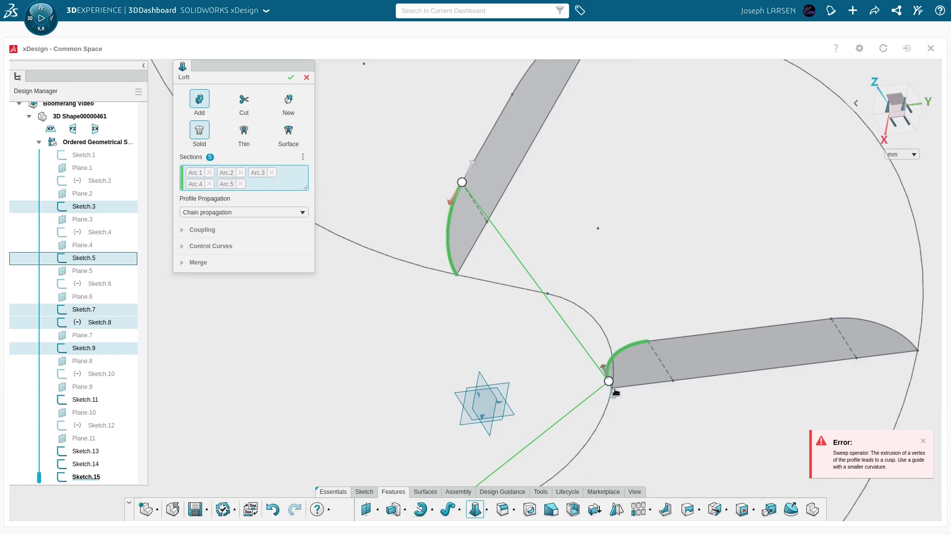
left_click(472, 164)
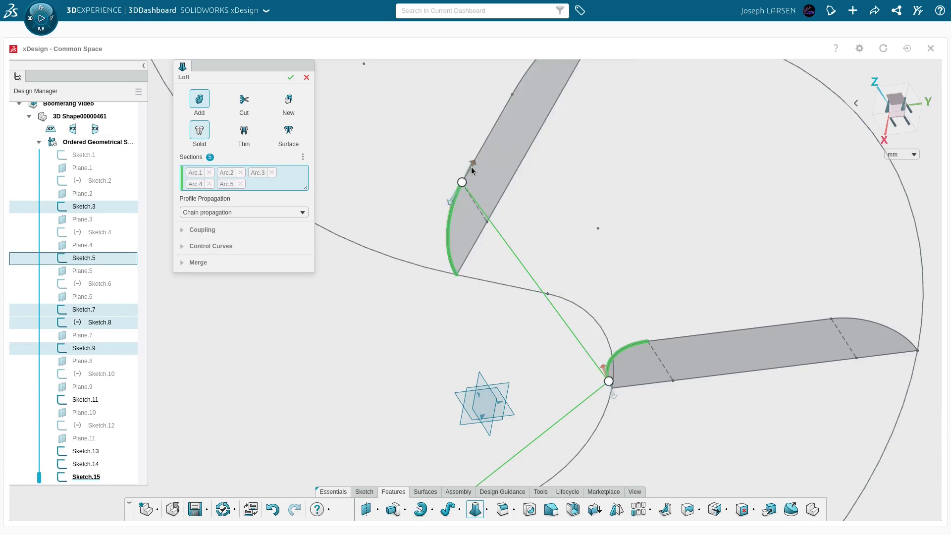
Add the front arcs of Sketch.11 and Sketch.13 as the sixth and seventh loft sections, reversing the Sketch.11 section's direction.
scroll(497, 217, "down", 5)
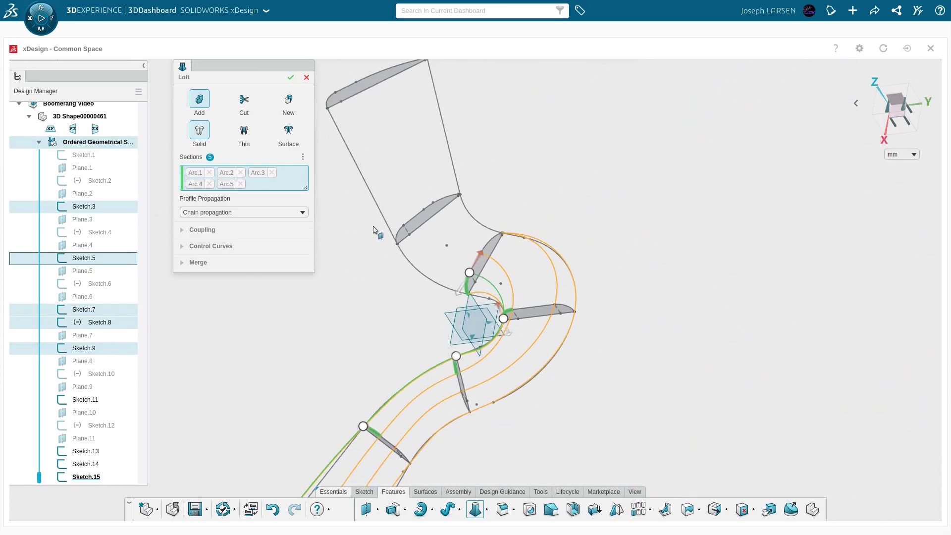
scroll(418, 209, "up", 2)
left_click(412, 206)
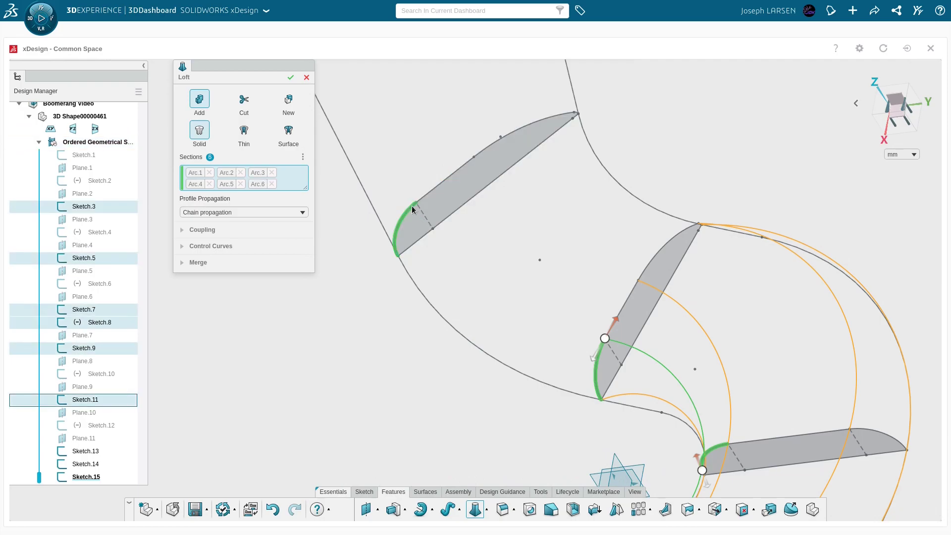
scroll(455, 299, "down", 3)
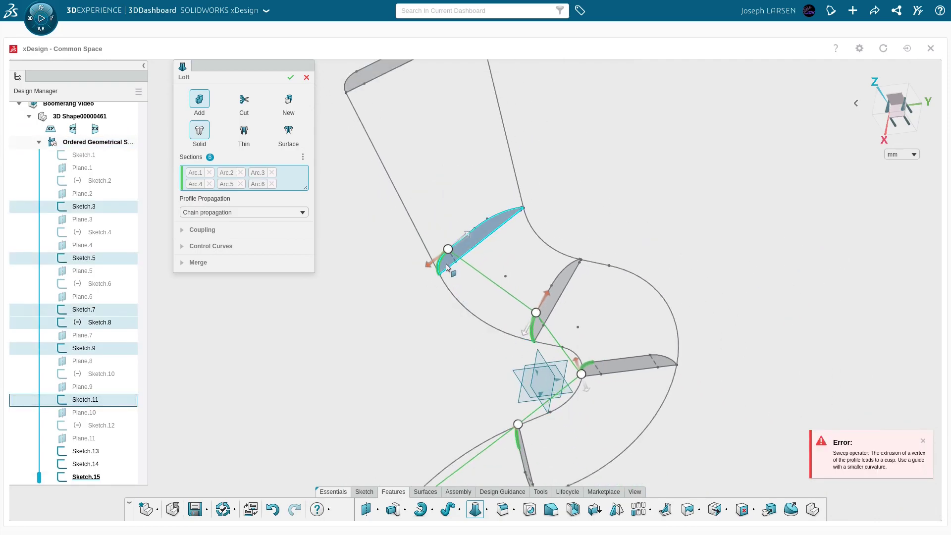
scroll(421, 188, "down", 2)
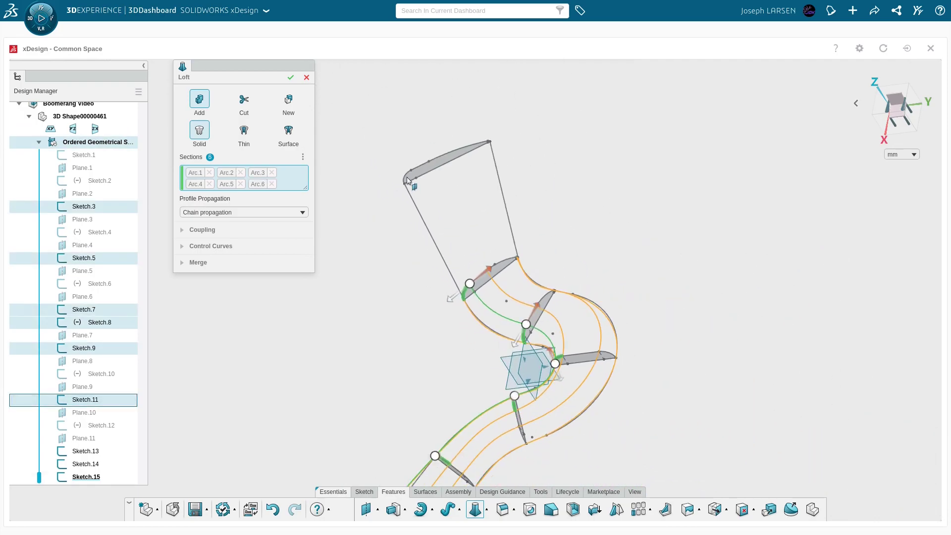
scroll(434, 192, "up", 2)
scroll(417, 207, "up", 2)
left_click(419, 209)
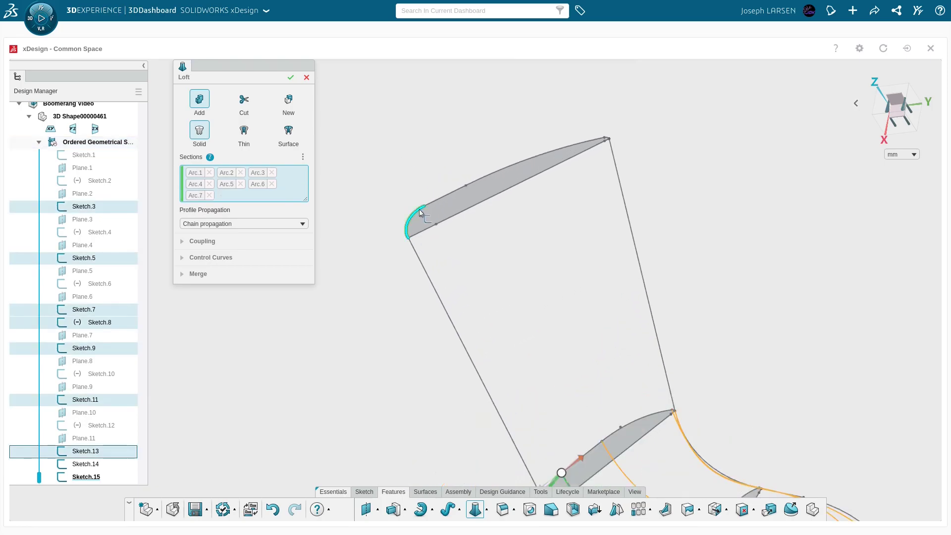
Set the loft's control curves to guide curves and pick the inner Sketch.15 line as the first guide.
middle_click_drag(419, 209, 489, 382)
scroll(489, 382, "up", 5)
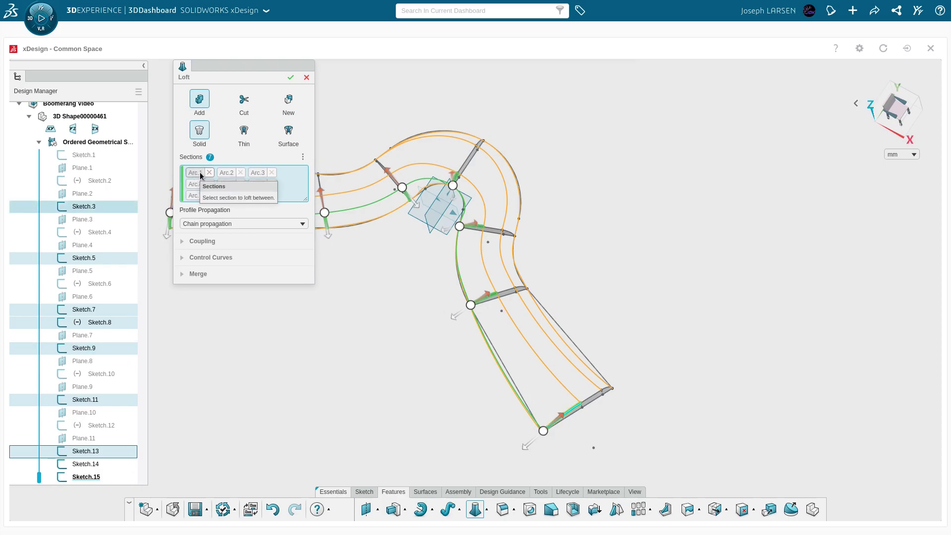
scroll(458, 309, "down", 2)
scroll(480, 356, "up", 5)
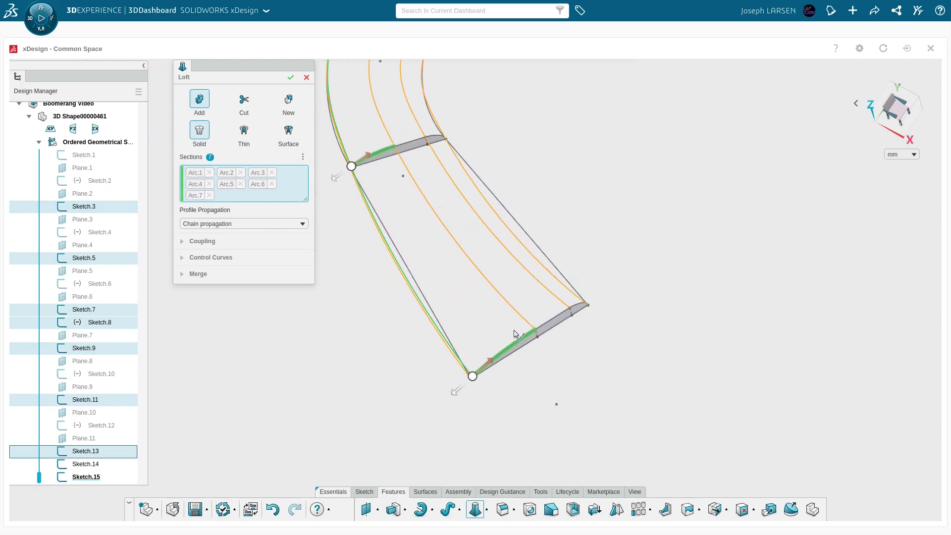
scroll(525, 337, "up", 3)
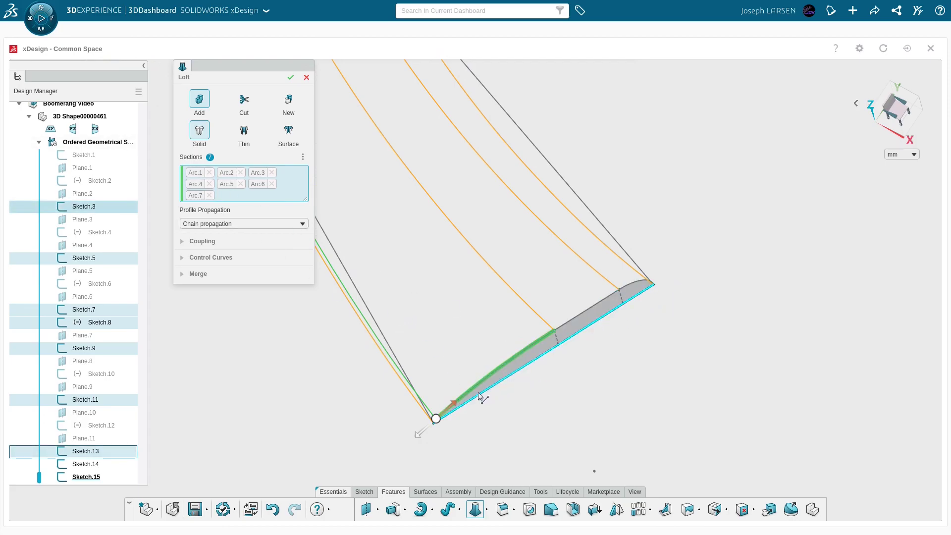
scroll(495, 386, "down", 5)
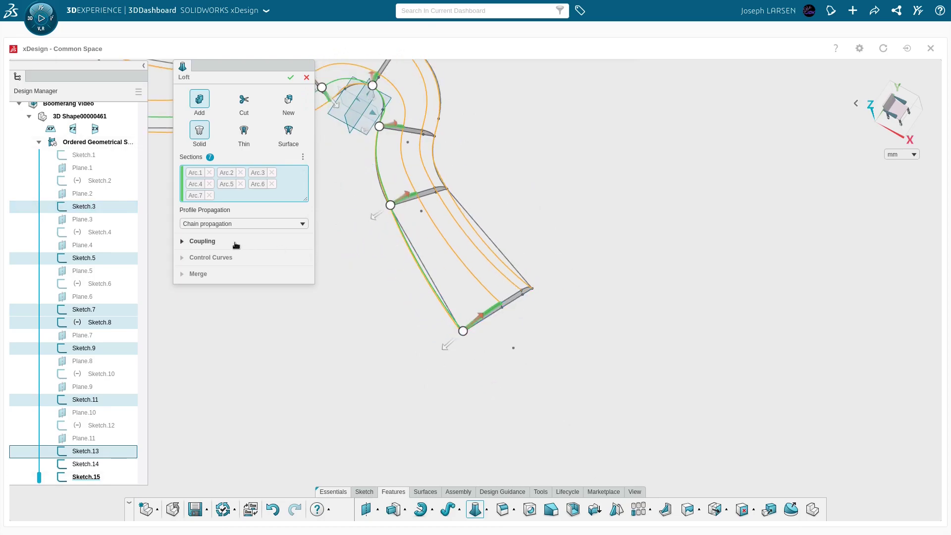
left_click(181, 257)
left_click(184, 288)
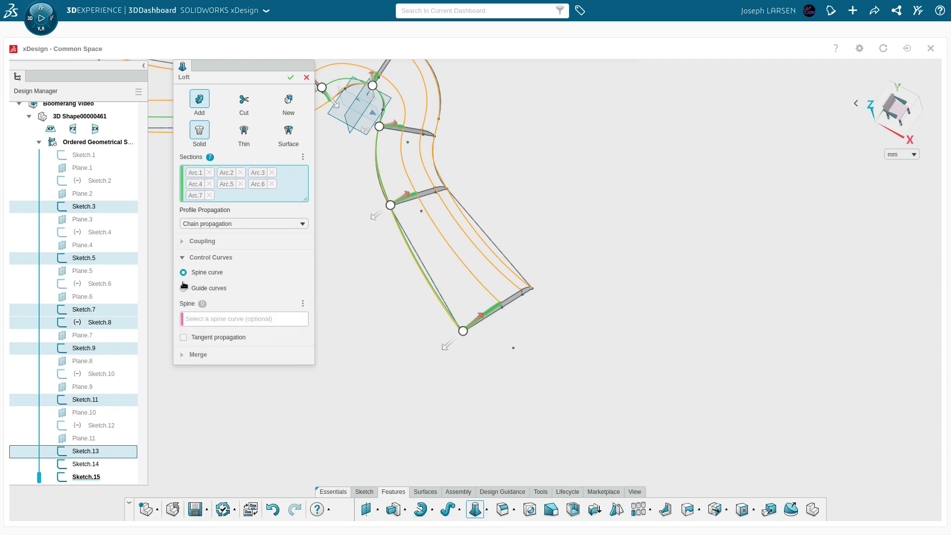
left_click(438, 293)
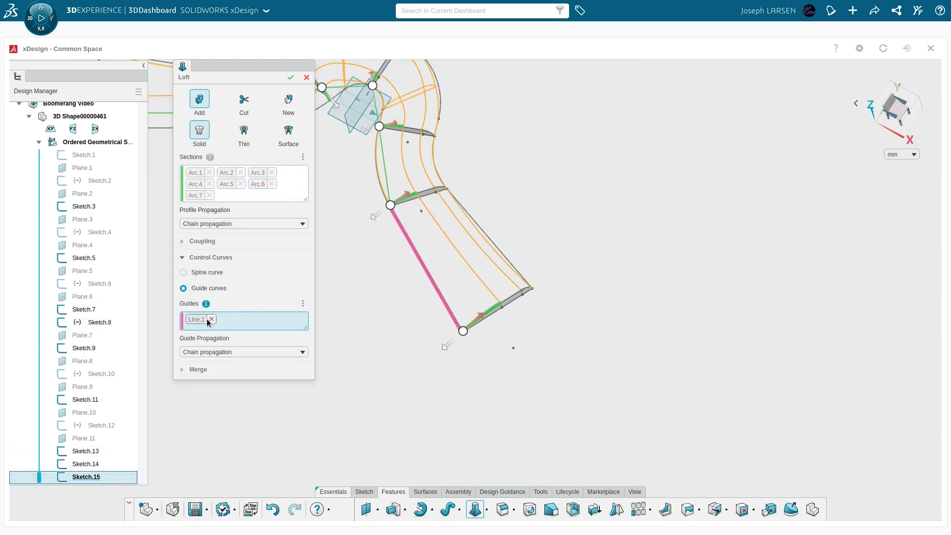
Add the outer Sketch.14 line as the loft's second guide curve.
scroll(466, 302, "down", 5)
scroll(465, 302, "up", 6)
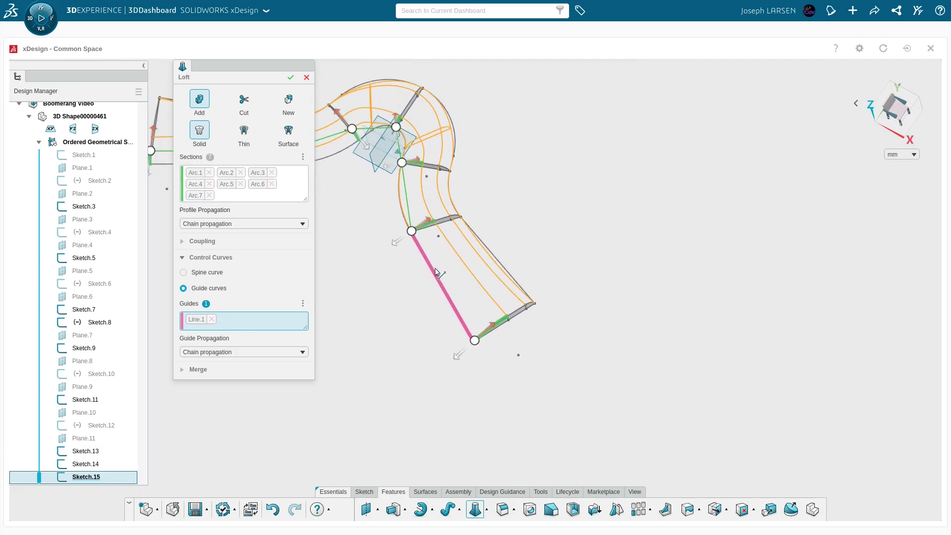
middle_click_drag(396, 214, 457, 237)
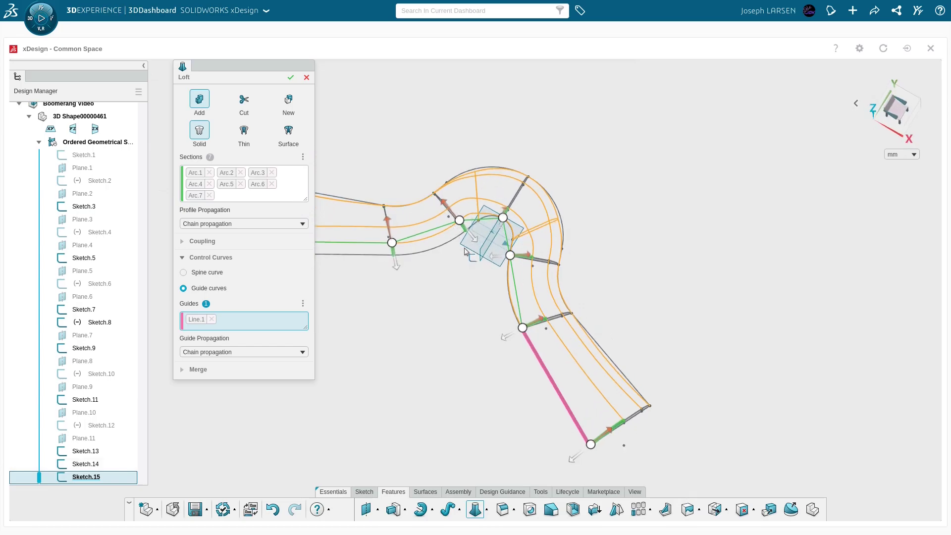
scroll(475, 289, "down", 3)
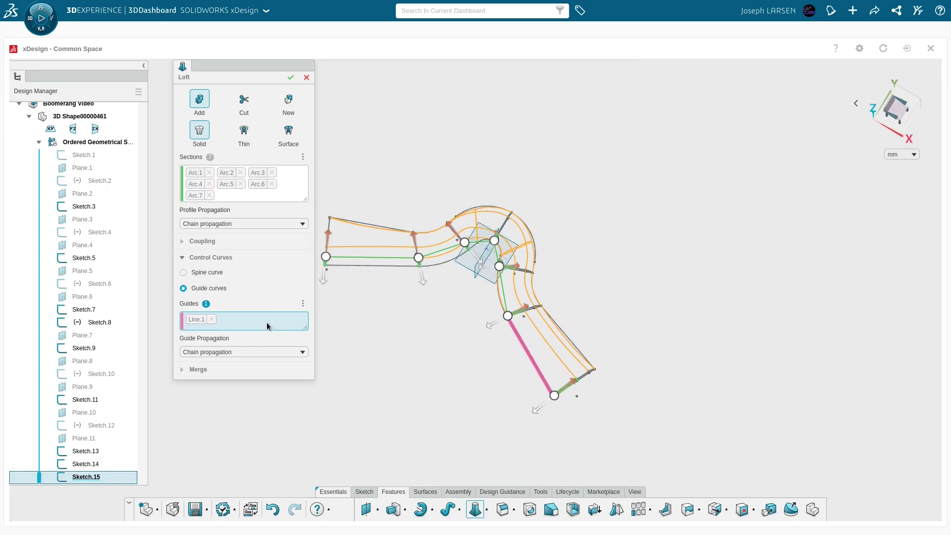
left_click(566, 334)
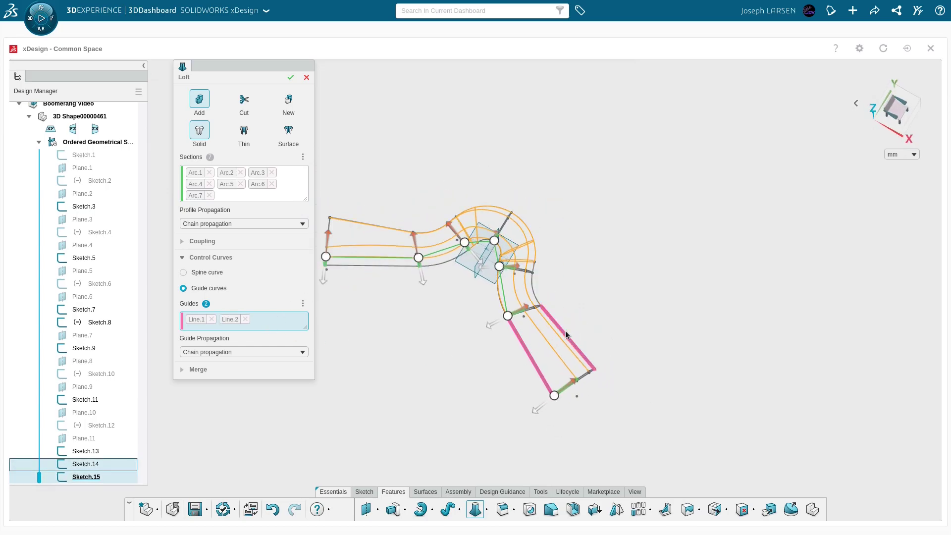
Create the solid boomerang loft through its seven arc sections and two guide curves.
scroll(535, 299, "up", 3)
scroll(386, 181, "down", 3)
scroll(407, 291, "up", 4)
scroll(407, 289, "down", 2)
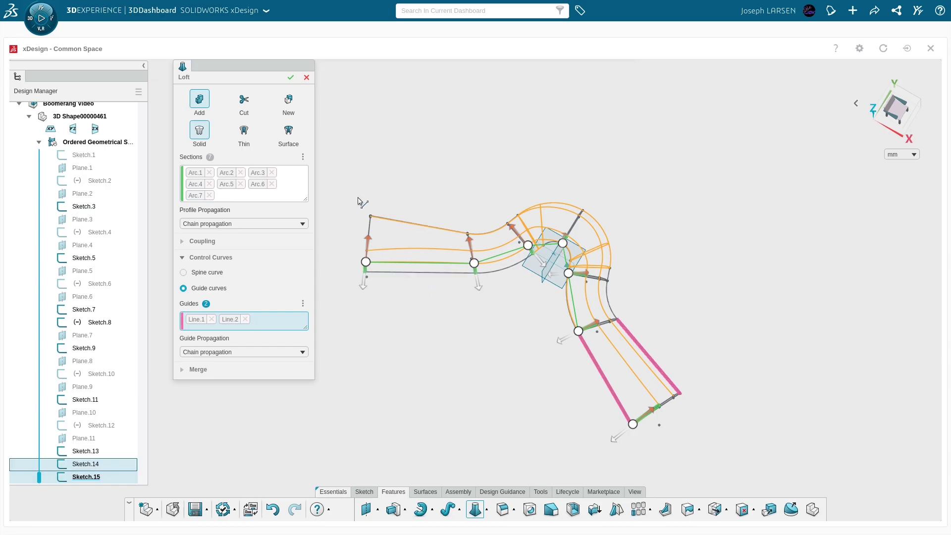
left_click(291, 81)
middle_click_drag(488, 307, 217, 292)
scroll(53, 333, "down", 1)
Undo the solid boomerang loft, returning to the section and guide sketches.
left_click(78, 476)
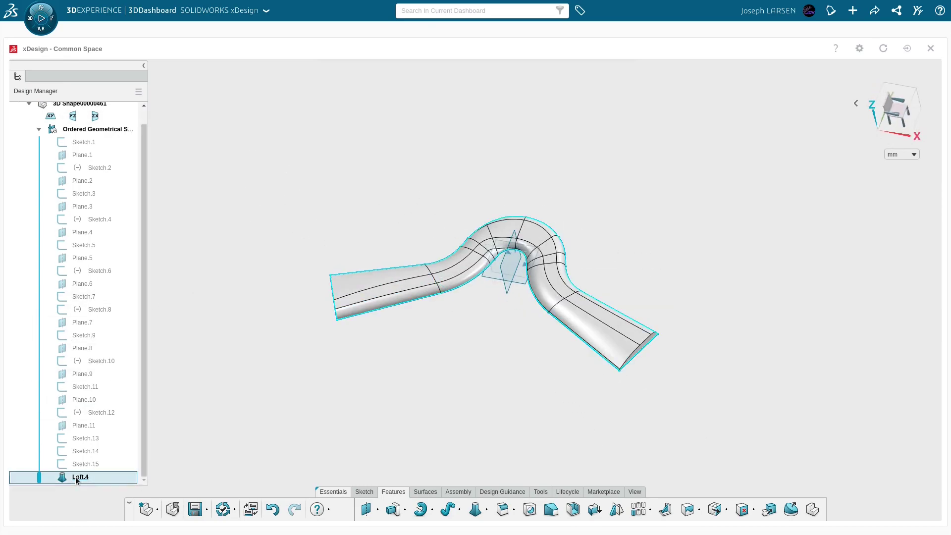
key("Escape")
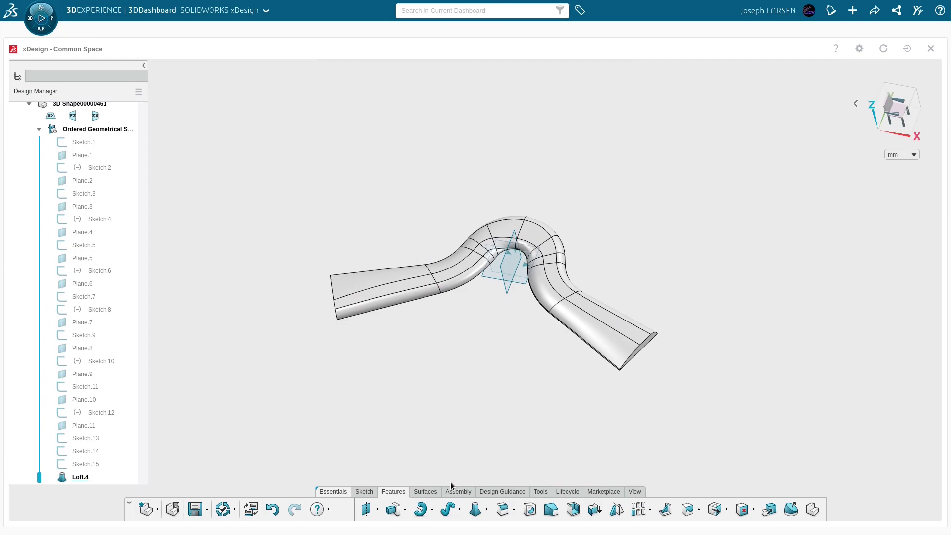
key("ctrl+z")
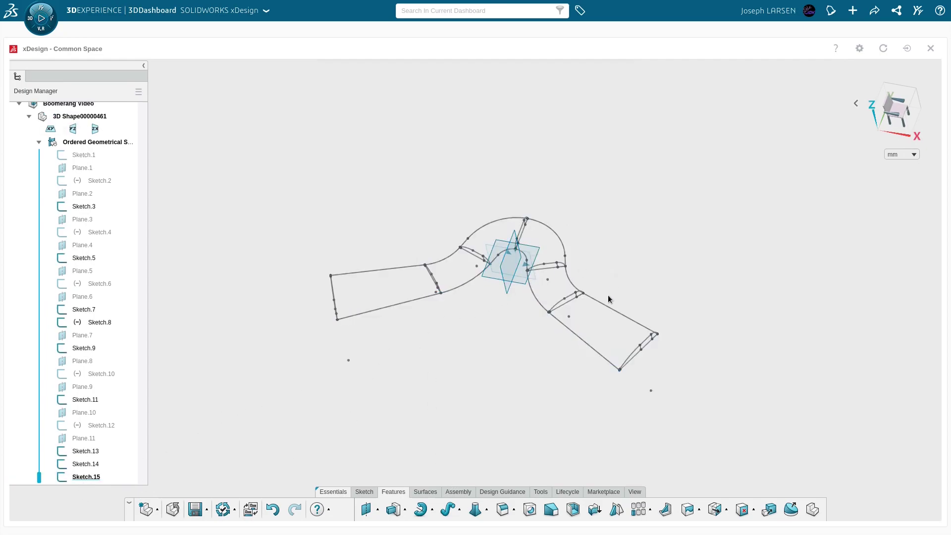
Start a surface loft with the front arcs of Sketch.3 and Sketch.5 as its two sections.
scroll(608, 299, "up", 3)
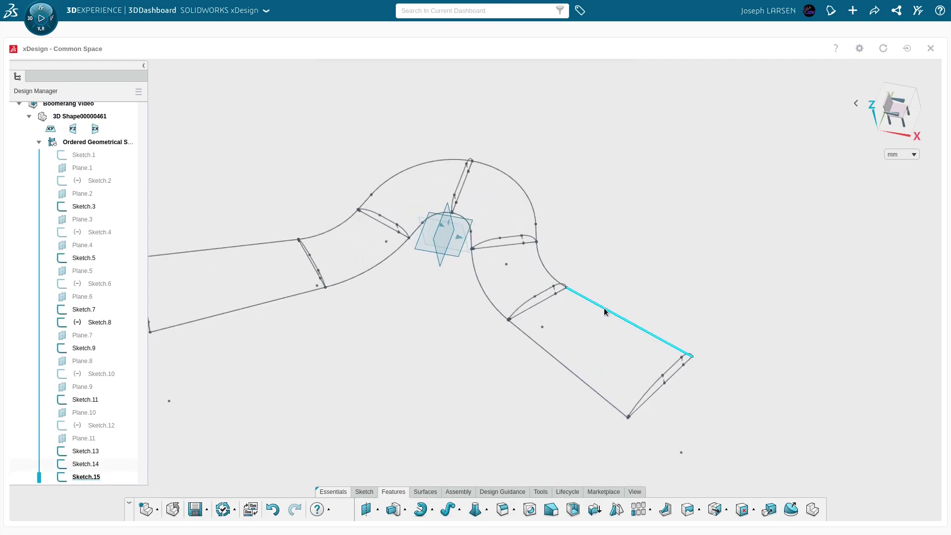
left_click(427, 493)
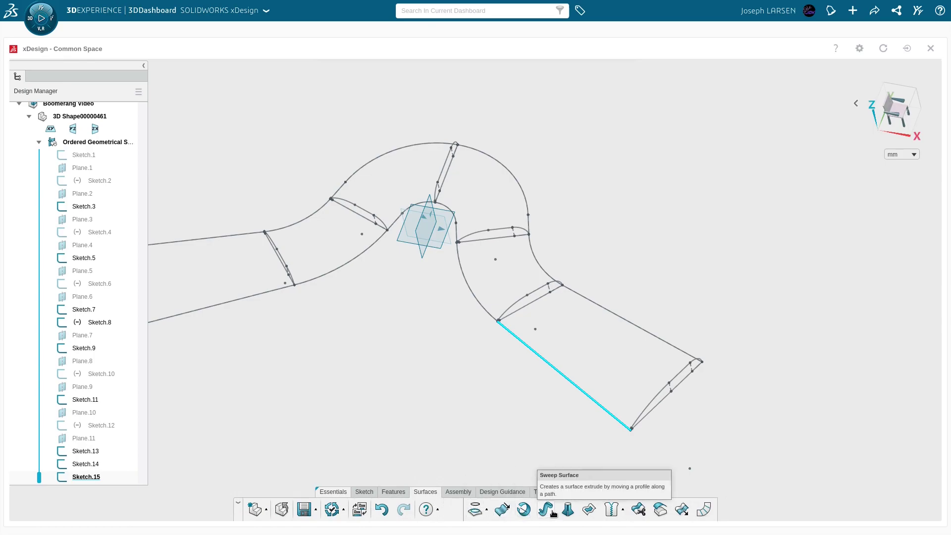
left_click(568, 509)
scroll(454, 277, "up", 5)
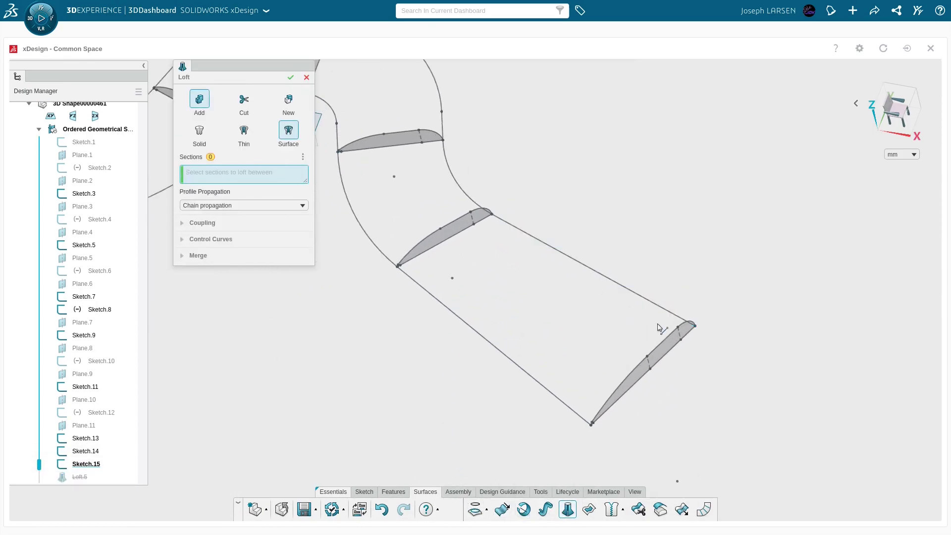
left_click(613, 393)
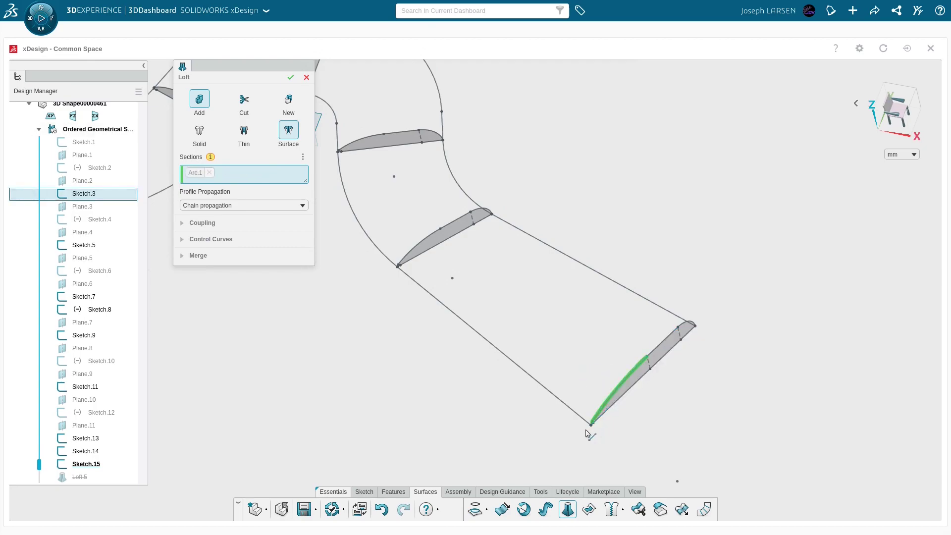
left_click(404, 261)
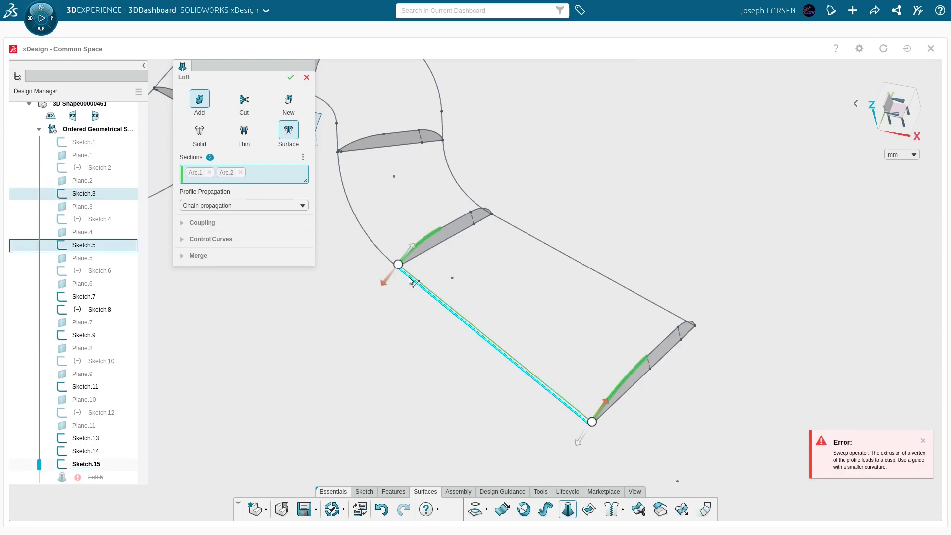
Reverse the Sketch.5 section's direction and create the surface loft with the New option.
left_click(410, 248)
mouse_move(409, 248)
middle_mouse_down()
mouse_move(487, 321)
mouse_move(452, 227)
mouse_move(445, 253)
middle_mouse_up()
left_click(288, 99)
left_click(290, 77)
Examine the lofted surface's underside and the edges meeting at its front corner.
middle_click_drag(426, 132, 397, 165)
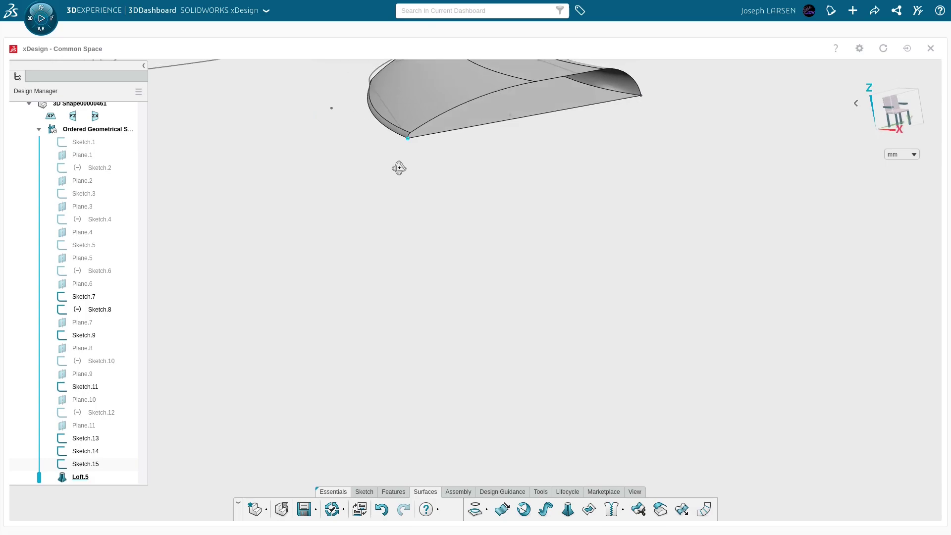
left_click(488, 114)
scroll(475, 120, "up", 3)
left_click(379, 157)
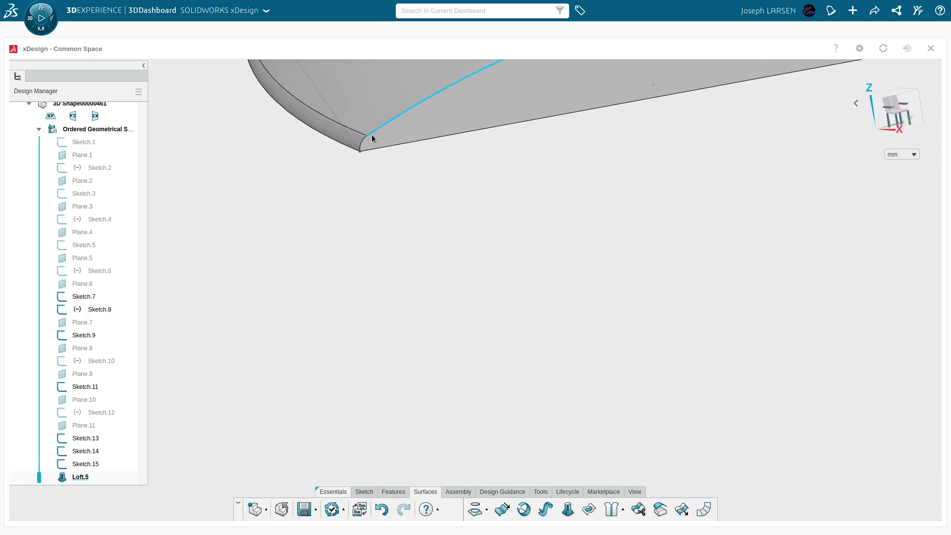
scroll(556, 426, "down", 3)
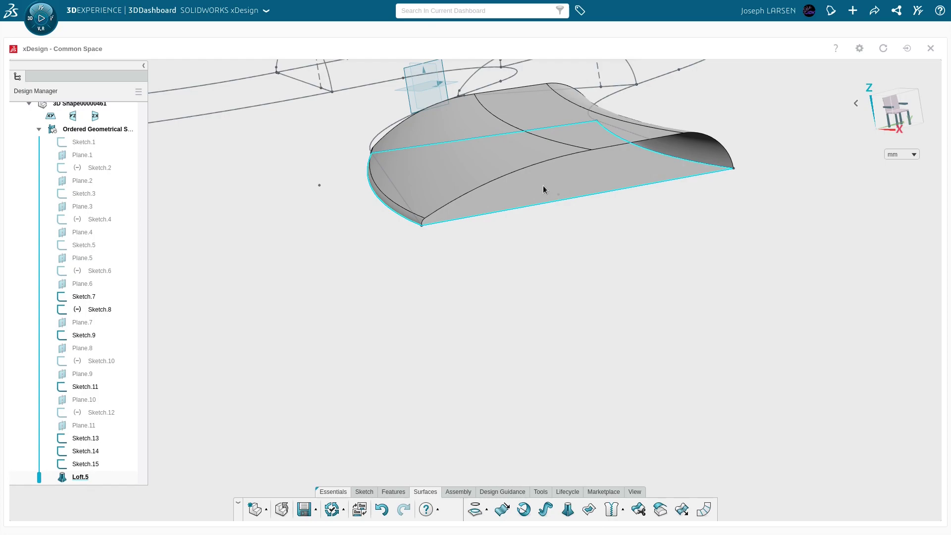
Examine the single lofted surface on the boomerang's arm against the remaining section and guide sketches.
mouse_move(543, 189)
middle_mouse_down()
mouse_move(543, 201)
mouse_move(453, 219)
mouse_move(527, 271)
mouse_move(370, 208)
middle_mouse_up()
scroll(369, 207, "down", 5)
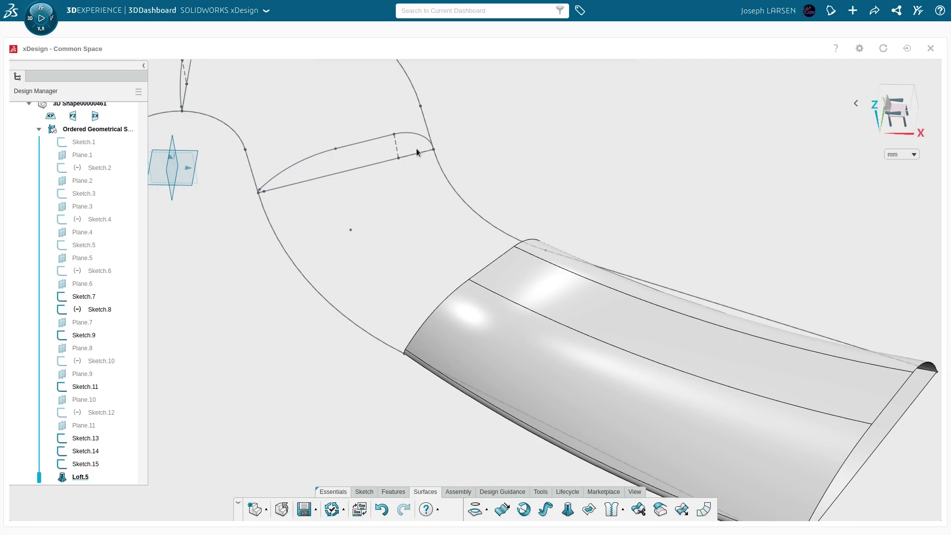
scroll(417, 143, "up", 5)
scroll(397, 189, "down", 3)
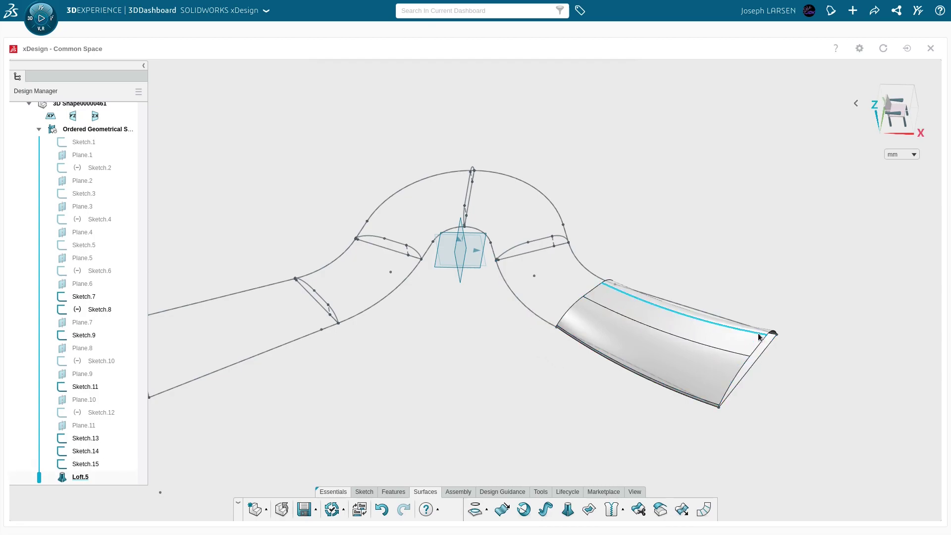
scroll(287, 307, "up", 3)
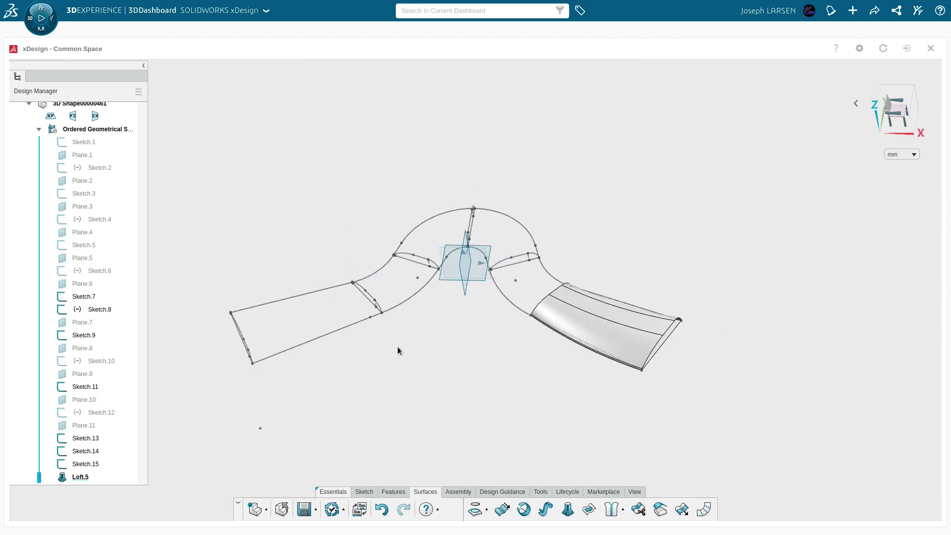
scroll(244, 306, "down", 2)
scroll(405, 330, "up", 2)
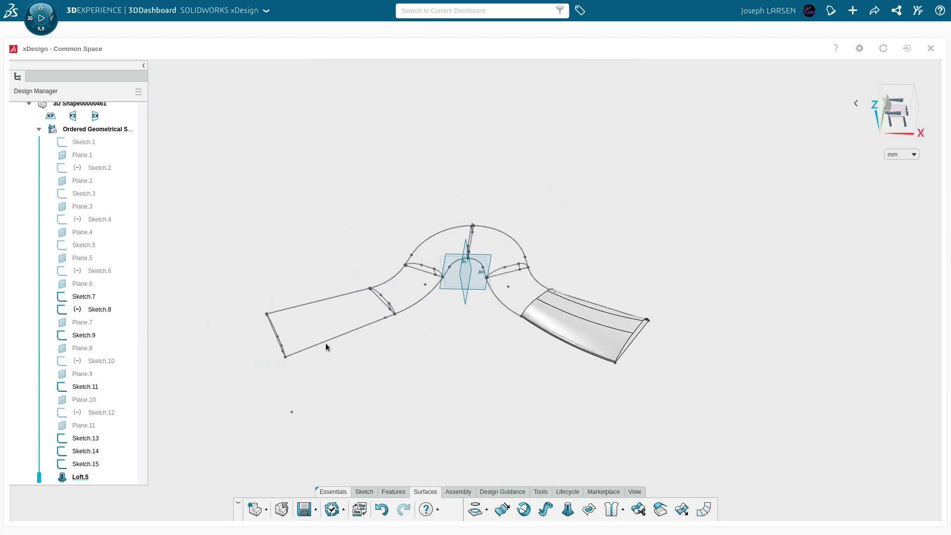
scroll(429, 278, "down", 2)
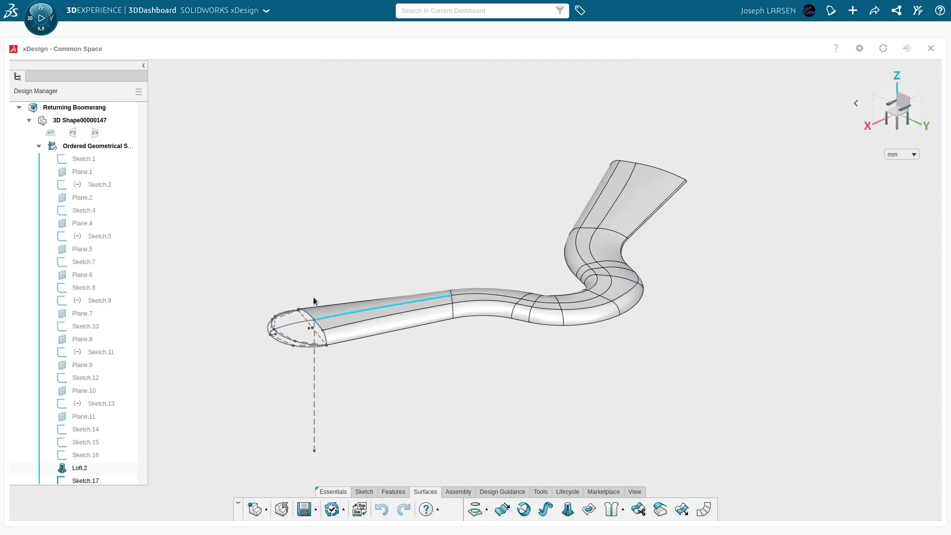
Examine the Returning Boomerang's open arm end, its tip sketches and the features in its design tree.
middle_click_drag(313, 296, 447, 267)
scroll(486, 233, "down", 4)
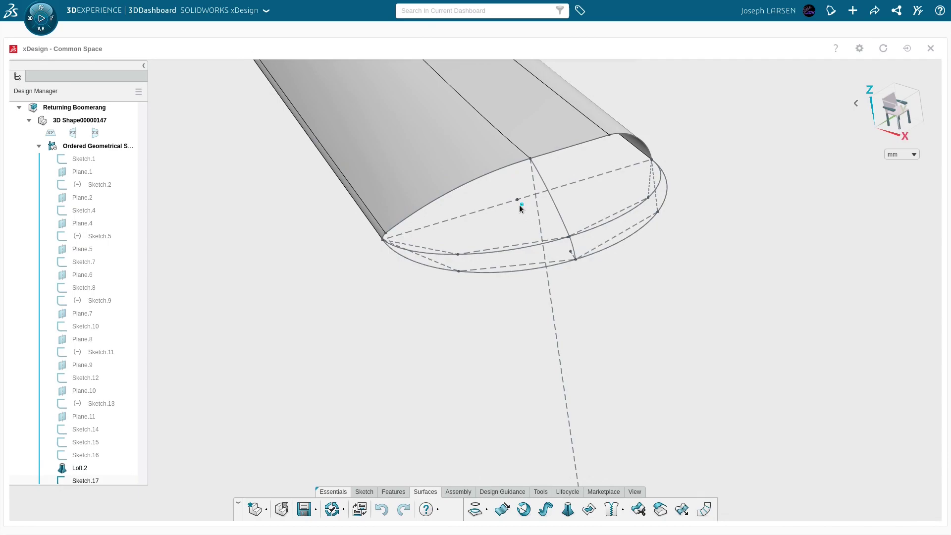
middle_click_drag(519, 204, 604, 179)
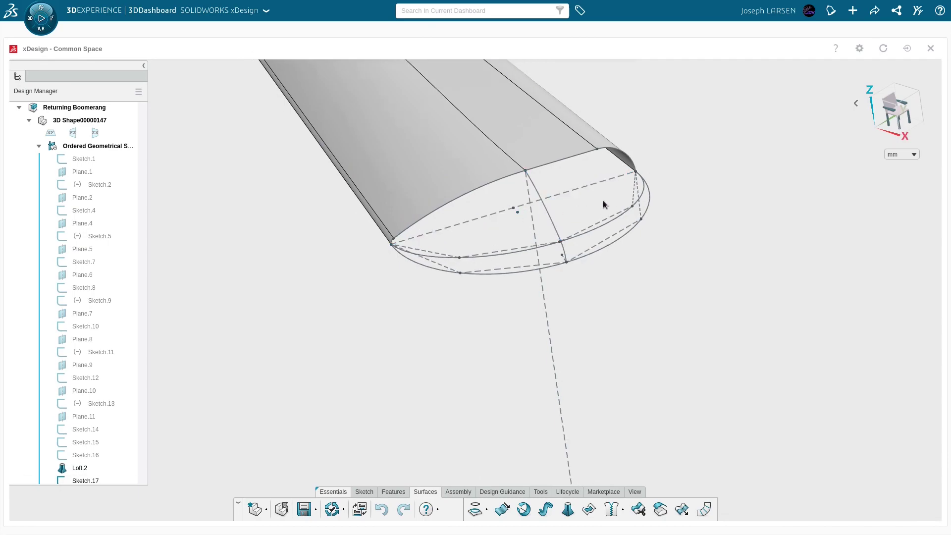
middle_click_drag(391, 241, 469, 356)
scroll(428, 295, "down", 3)
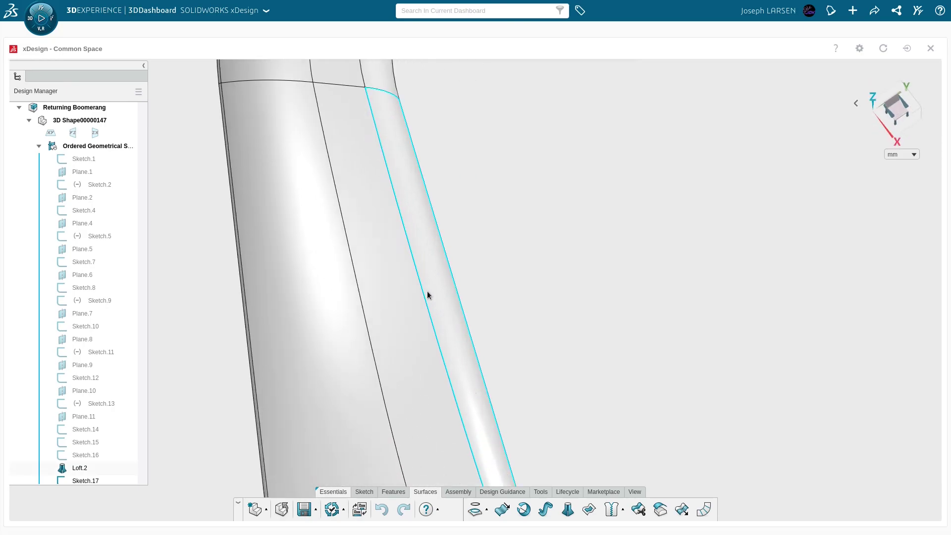
scroll(428, 295, "up", 5)
middle_click_drag(428, 295, 440, 191)
scroll(441, 287, "down", 3)
middle_click_drag(440, 287, 647, 221)
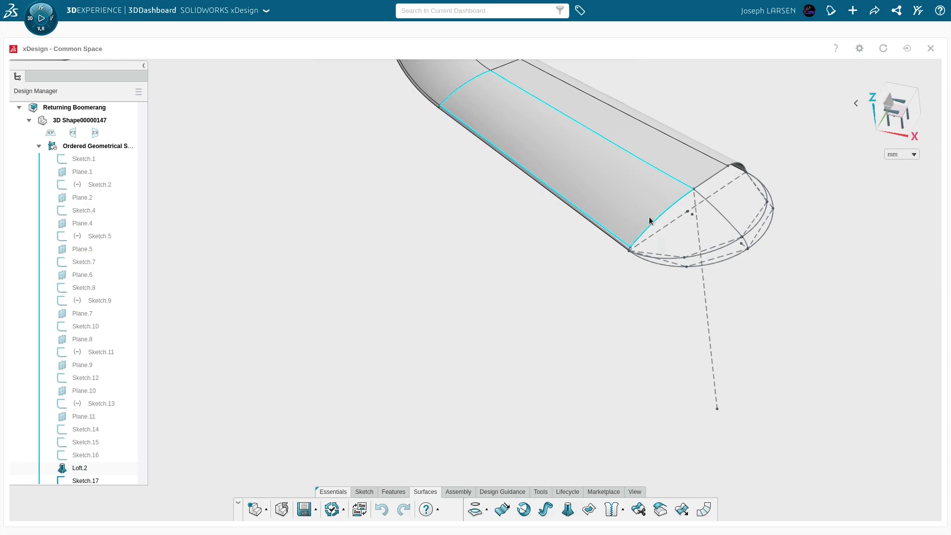
scroll(700, 218, "down", 3)
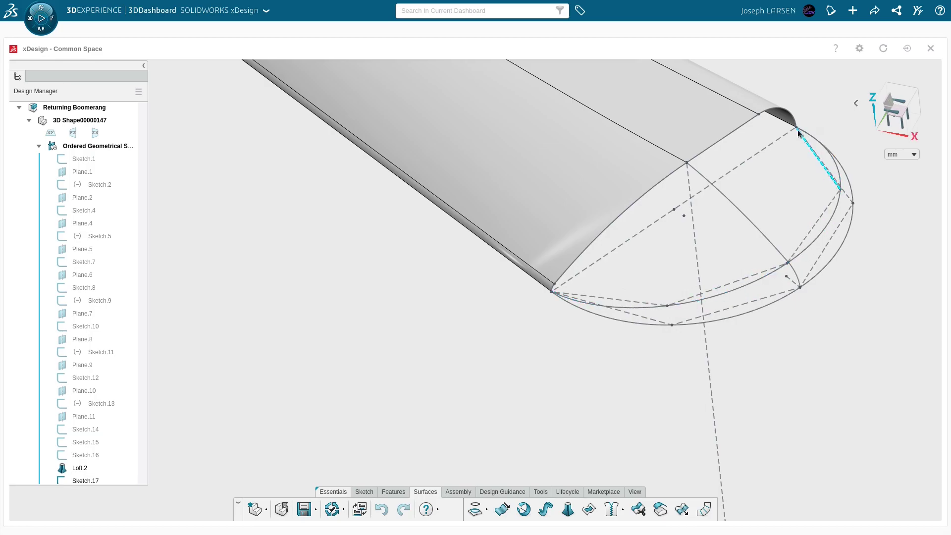
middle_click_drag(647, 302, 697, 276)
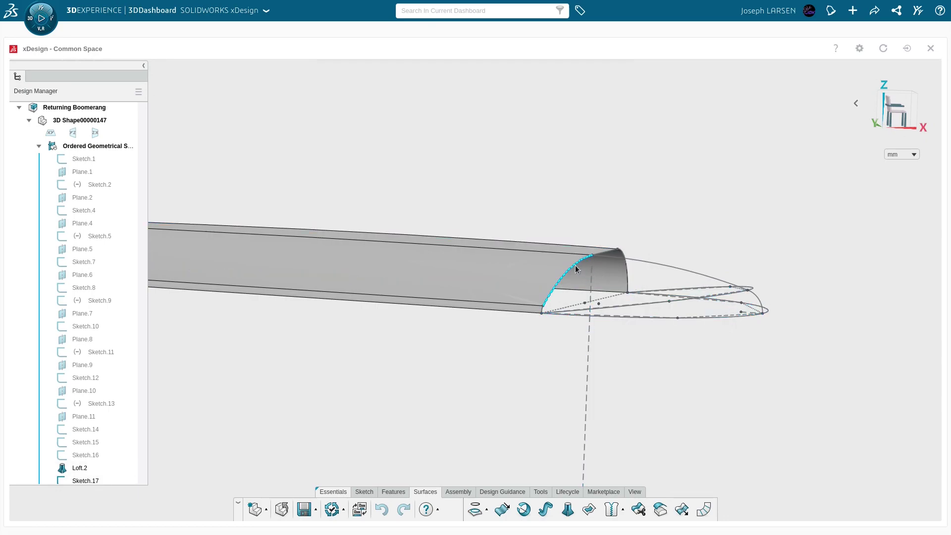
mouse_move(577, 265)
middle_mouse_down()
mouse_move(586, 293)
mouse_move(589, 262)
mouse_move(525, 299)
mouse_move(395, 416)
mouse_move(487, 365)
mouse_move(518, 335)
middle_mouse_up()
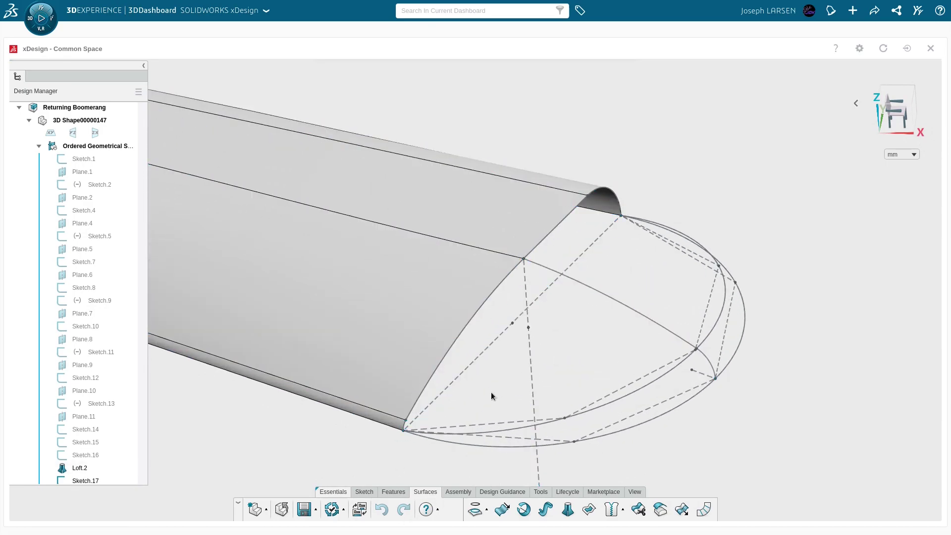
scroll(114, 271, "down", 3)
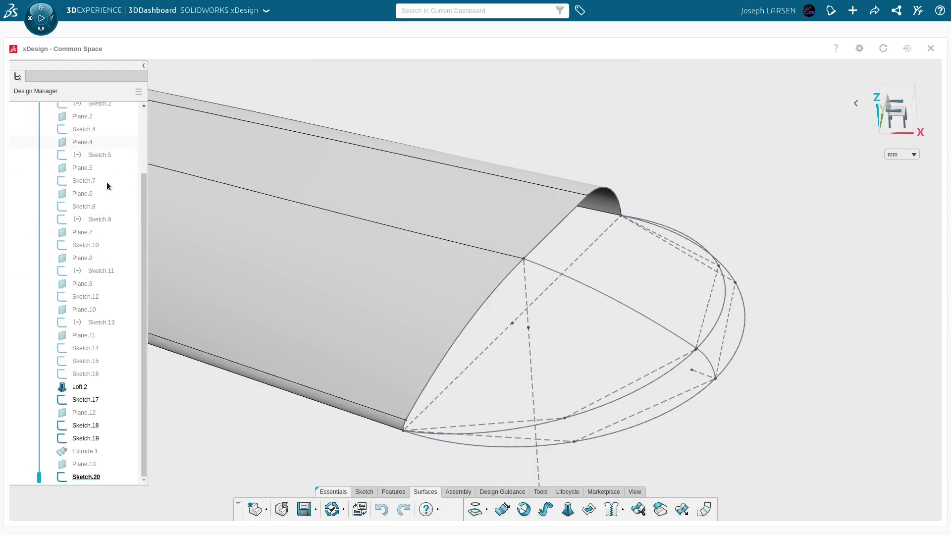
scroll(87, 174, "up", 3)
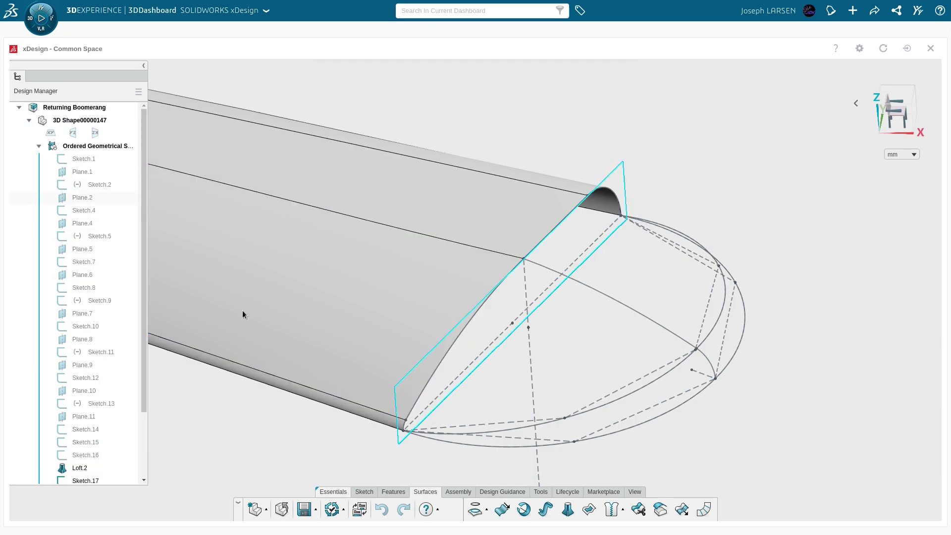
Try a surface loft at the open end between the outer arc of Sketch.17 and the short corner arc of Sketch.19.
left_click(568, 510)
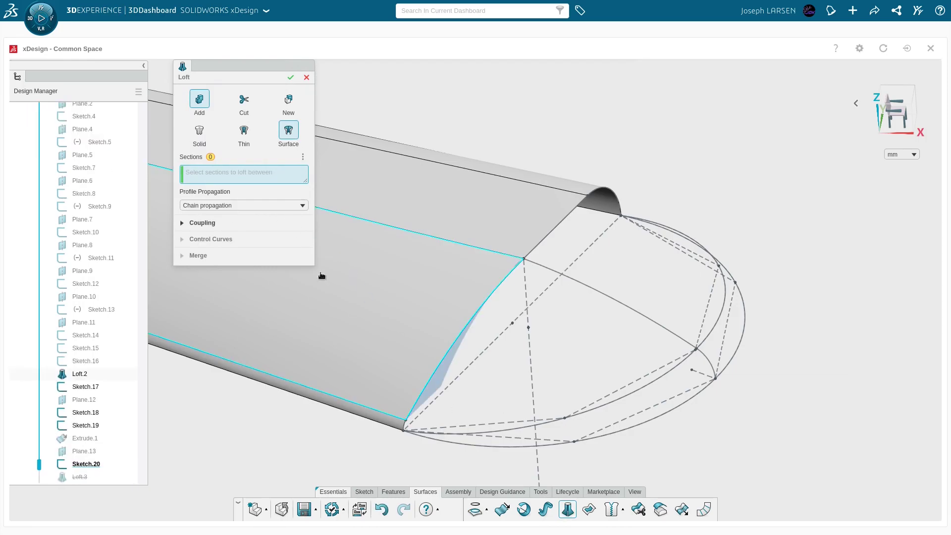
left_click(515, 450)
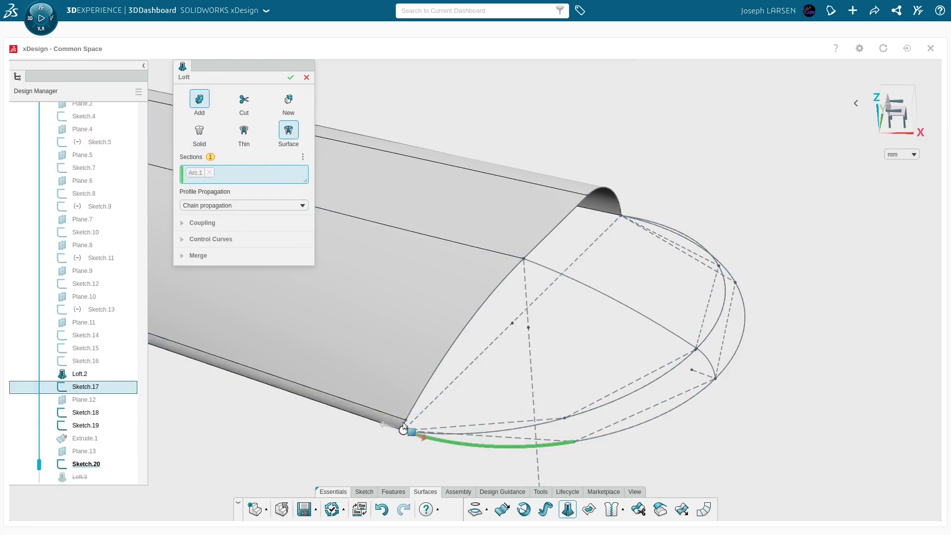
scroll(404, 426, "up", 4)
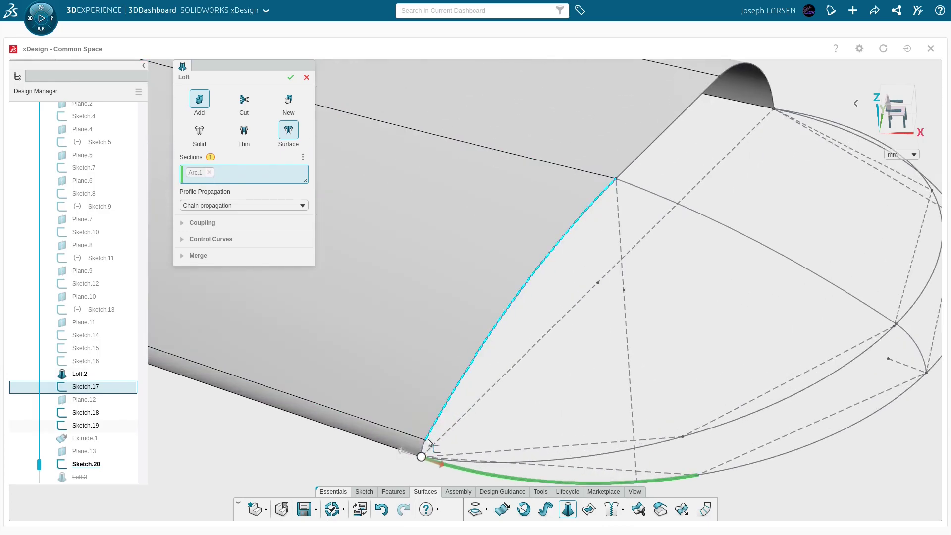
left_click(424, 446)
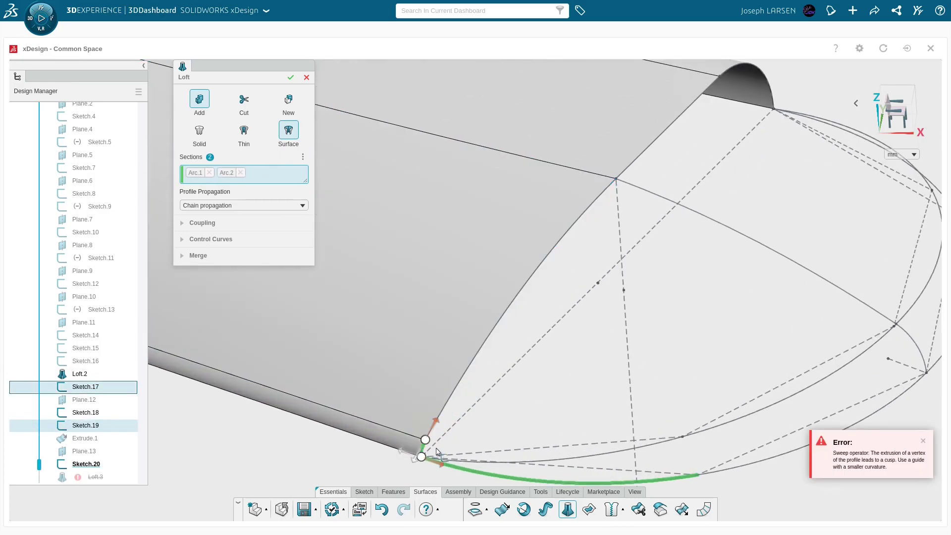
scroll(439, 435, "up", 5)
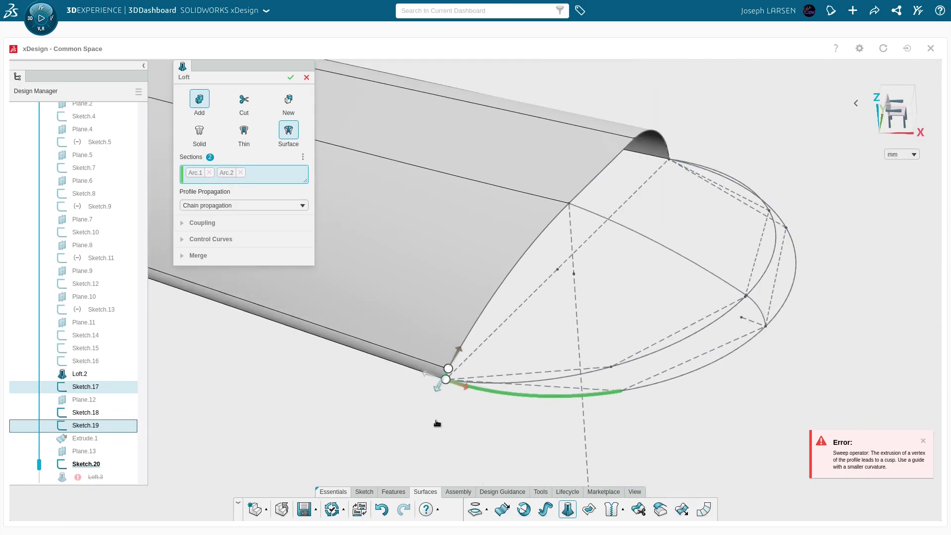
scroll(510, 341, "up", 5)
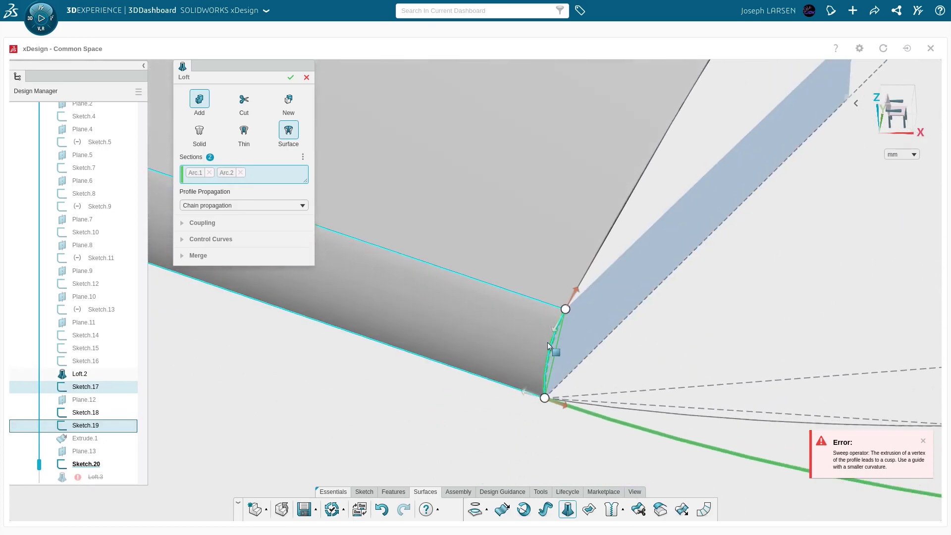
Replace the two arcs with the whole Sketch.17 and Sketch.19 as the surface loft's sections.
left_click(560, 339)
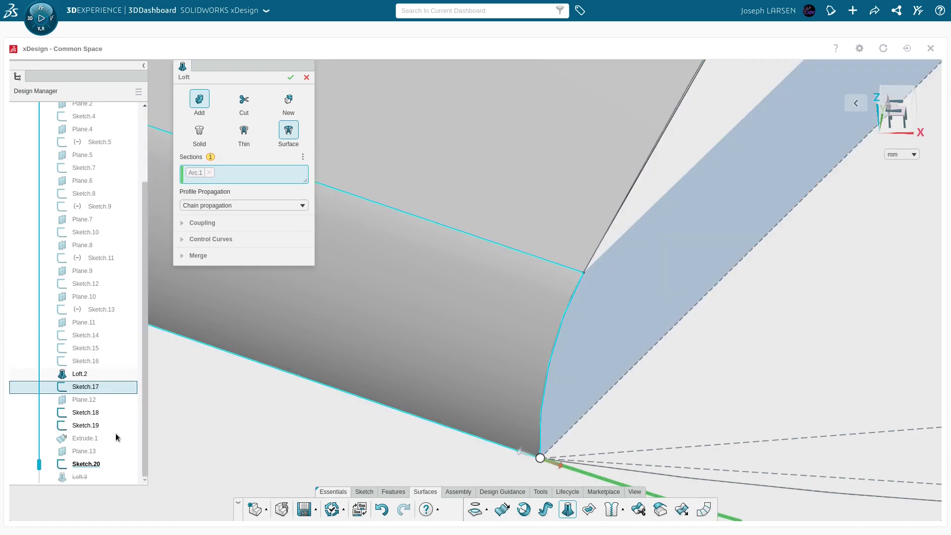
left_click(87, 426)
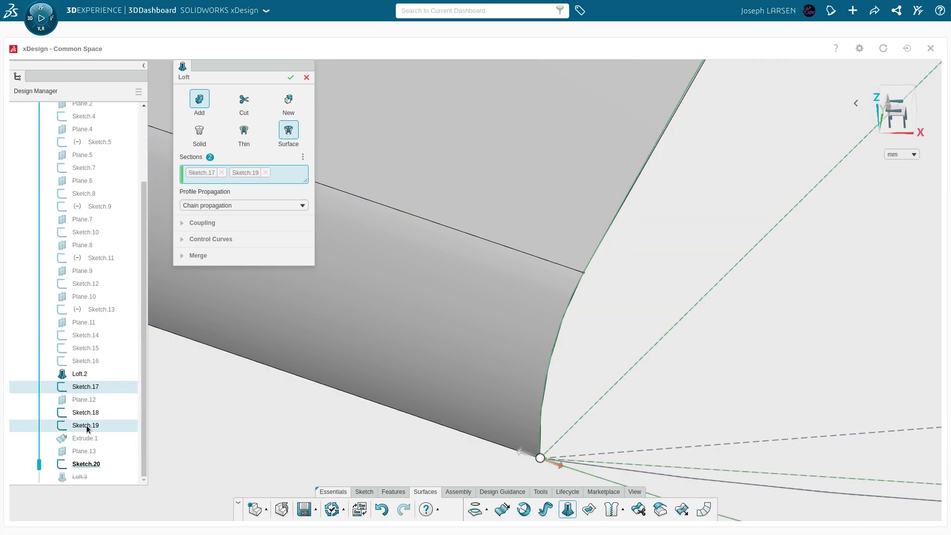
middle_click_drag(387, 351, 407, 339)
scroll(416, 341, "down", 5)
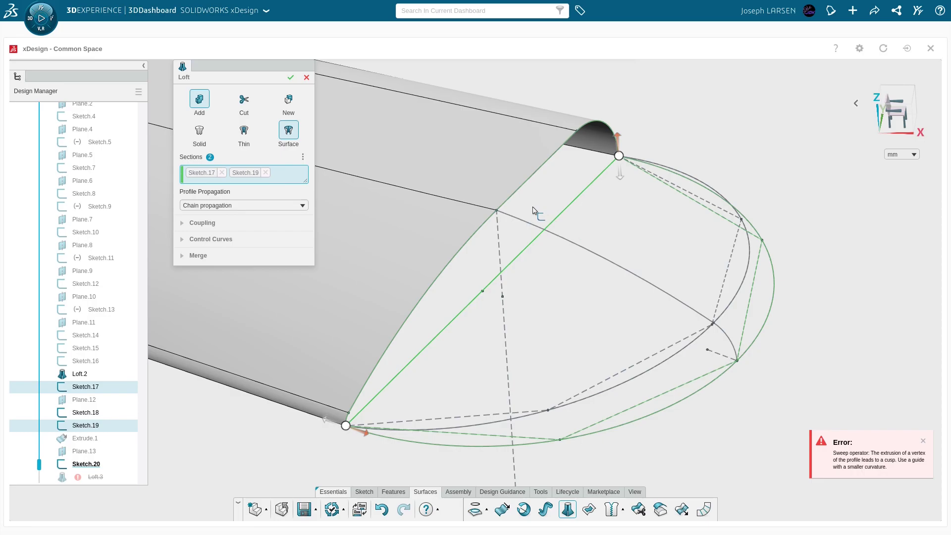
Examine the loft sections and the connecting curves at the boomerang's open end, and cancel the loft.
middle_click_drag(535, 190, 244, 369)
scroll(445, 288, "down", 5)
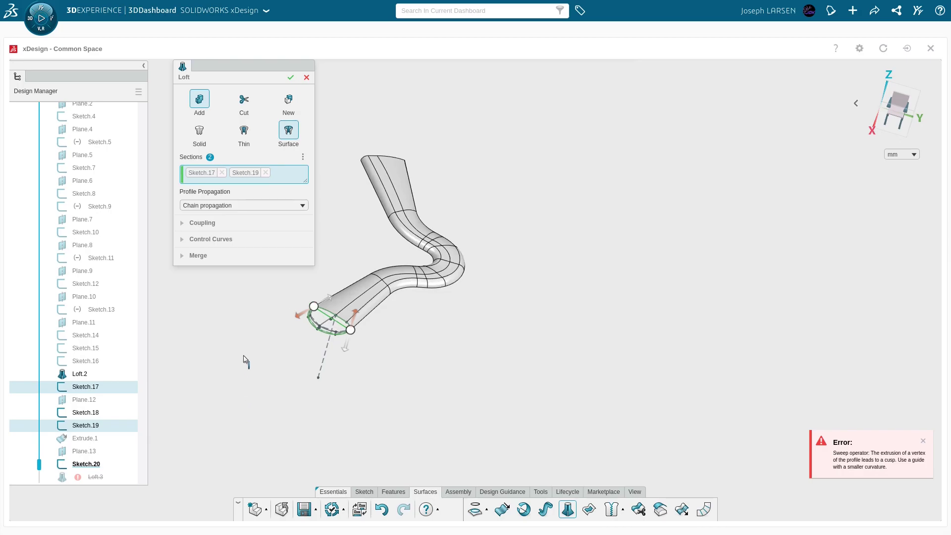
scroll(301, 314, "up", 5)
middle_click_drag(412, 269, 615, 255)
scroll(528, 395, "up", 3)
scroll(528, 394, "up", 2)
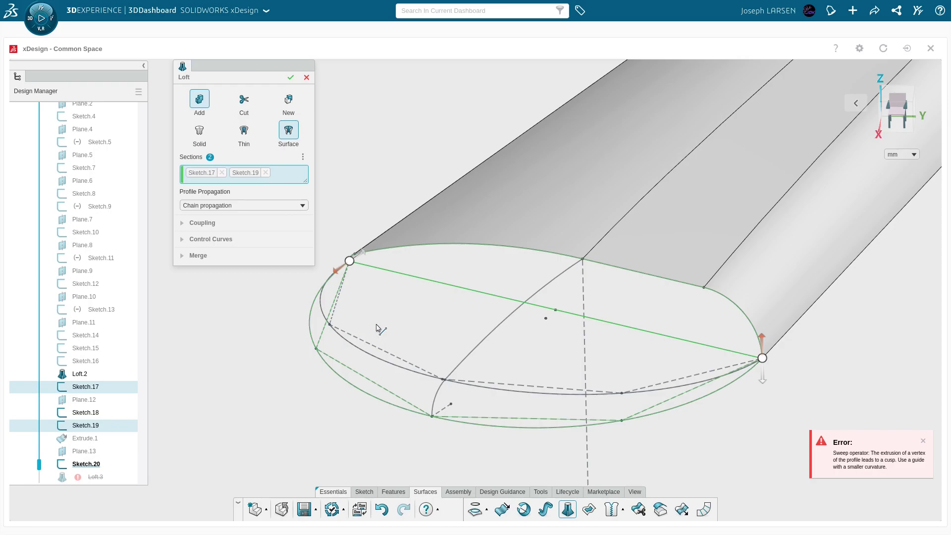
scroll(375, 265, "up", 5)
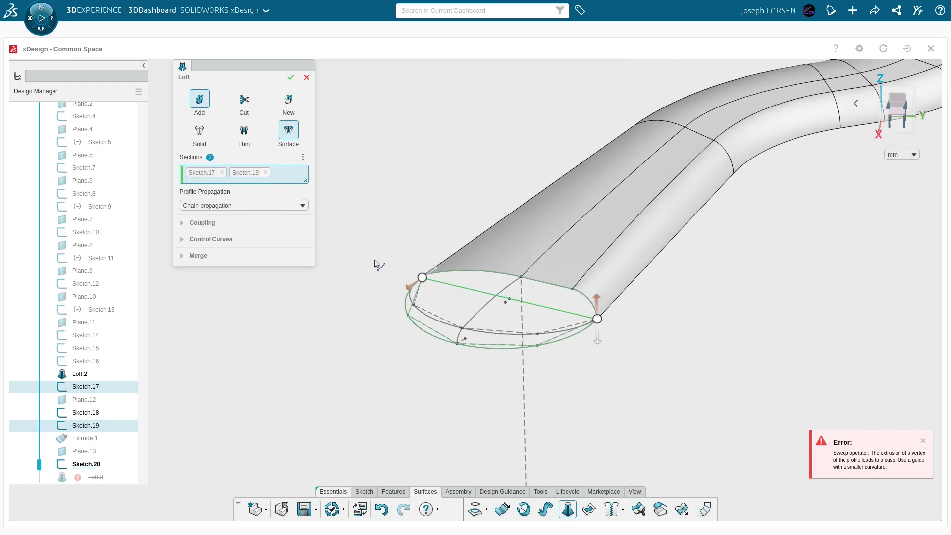
scroll(515, 313, "down", 5)
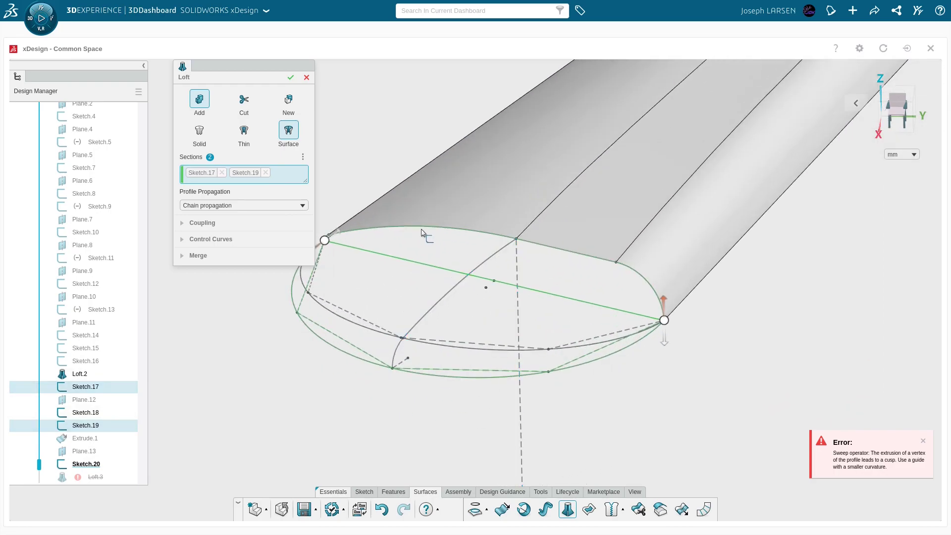
scroll(401, 219, "down", 4)
scroll(372, 213, "up", 2)
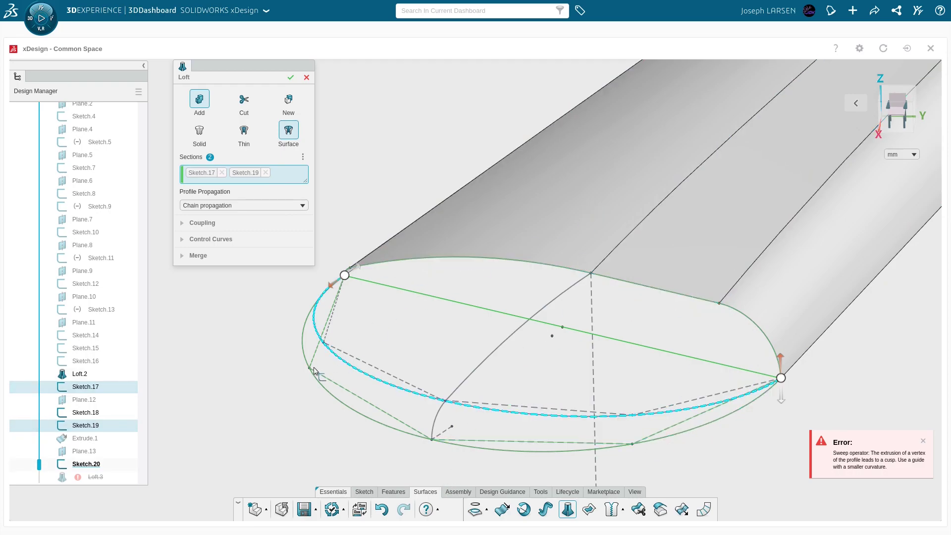
left_click(306, 78)
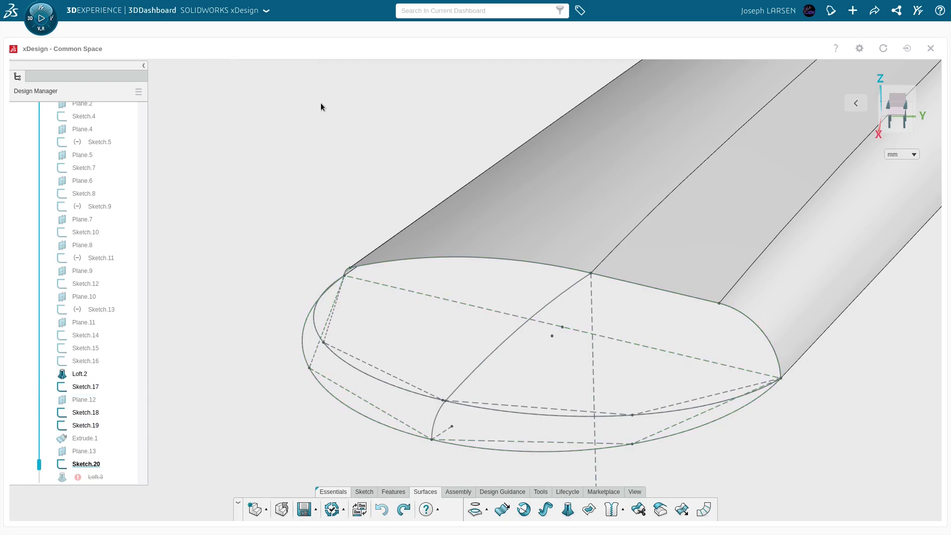
scroll(355, 168, "down", 10)
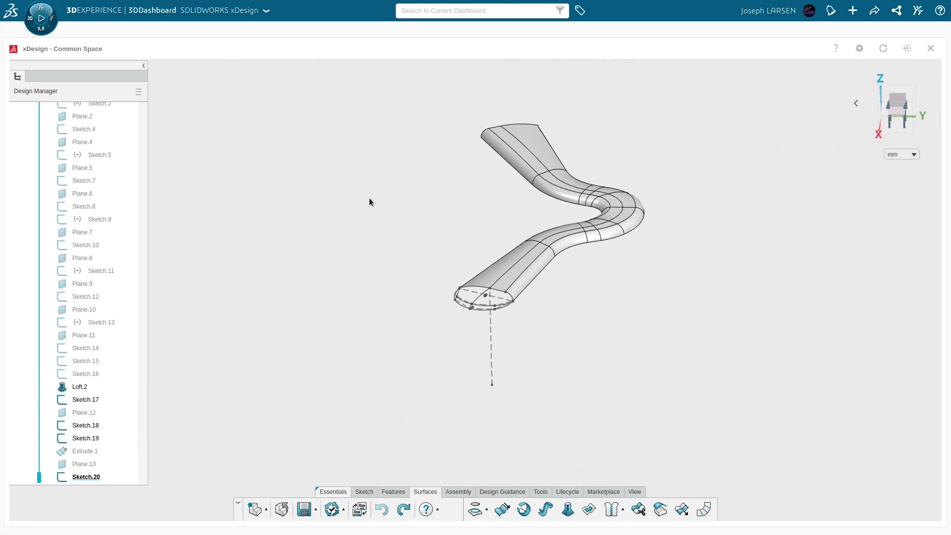
scroll(523, 148, "up", 5)
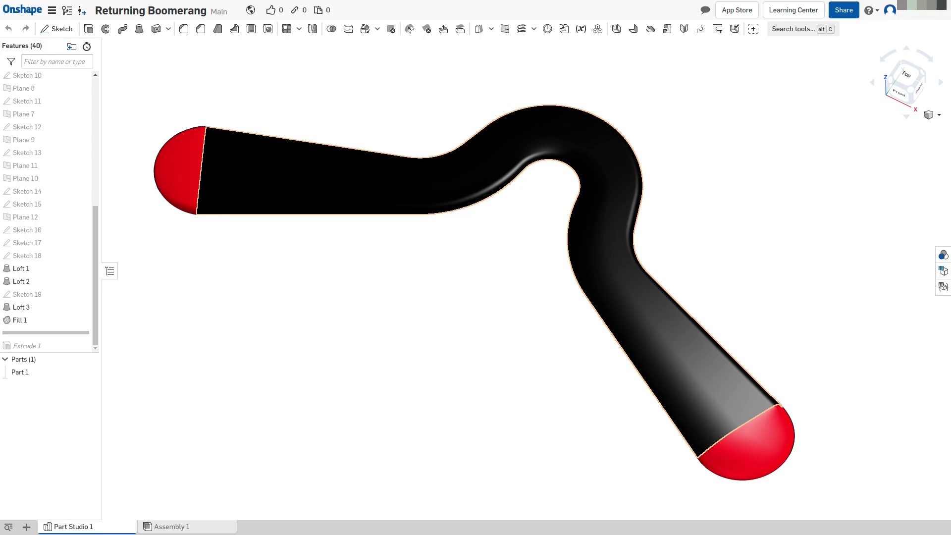
Switch to Onshape and examine how the red rounded end cap meets the black arm, selecting the cap's upper face.
right_click_drag(483, 147, 477, 128)
scroll(723, 341, "up", 5)
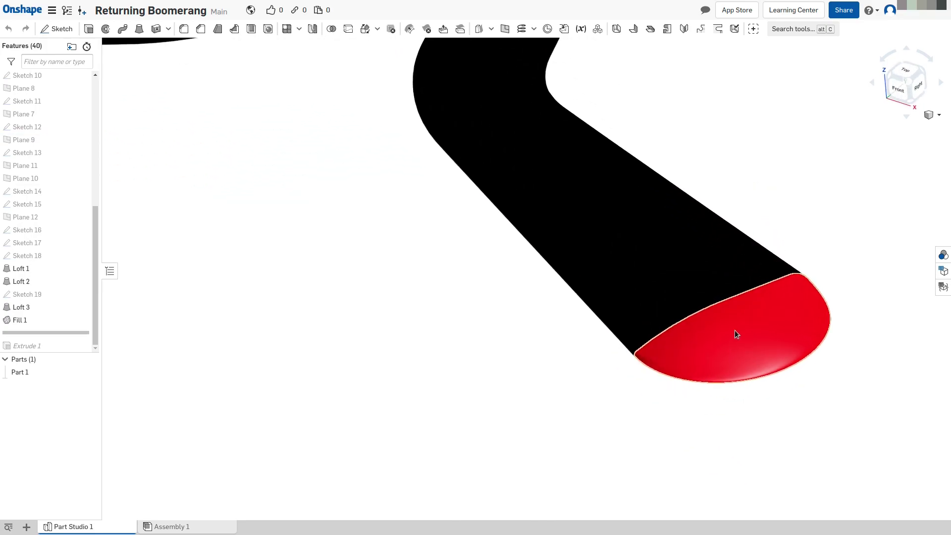
left_click(751, 333)
left_click(529, 365)
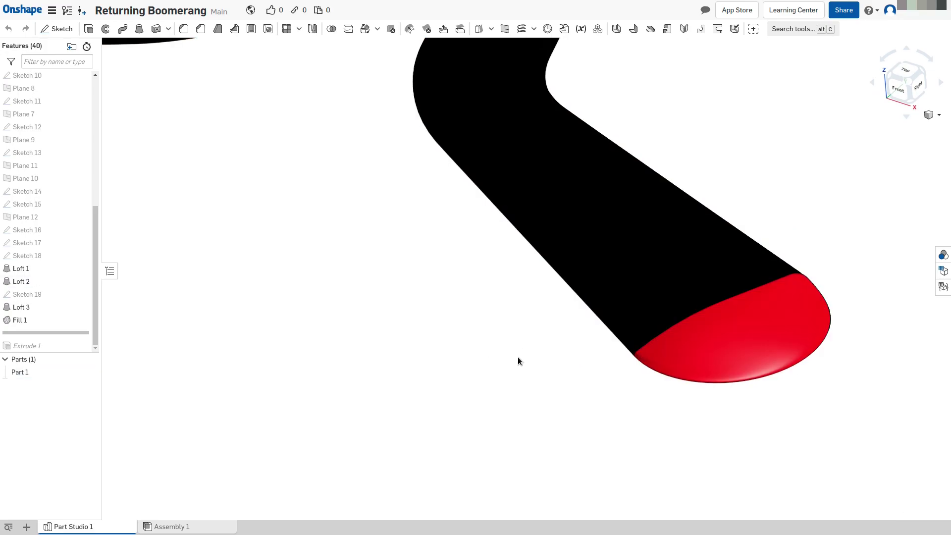
key("shift+1")
key("Up")
key("Up")
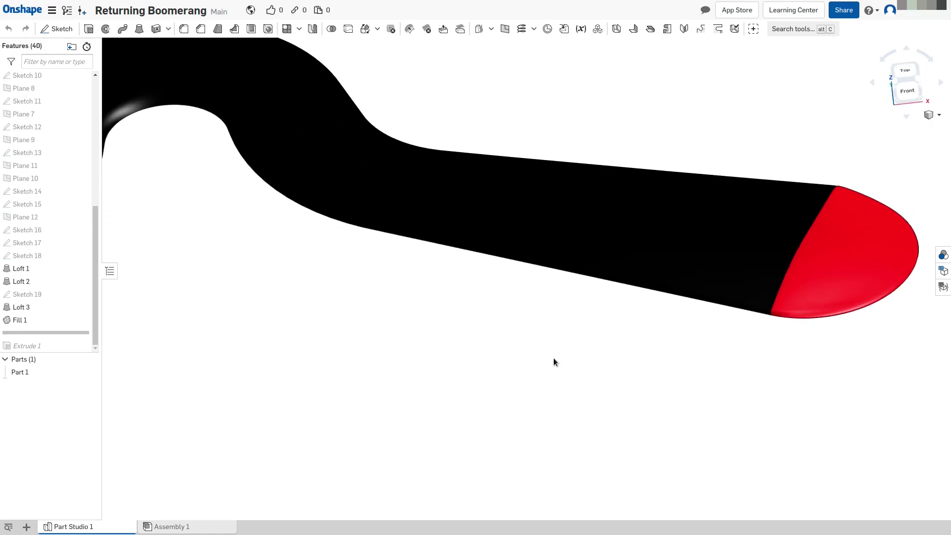
left_click(798, 272)
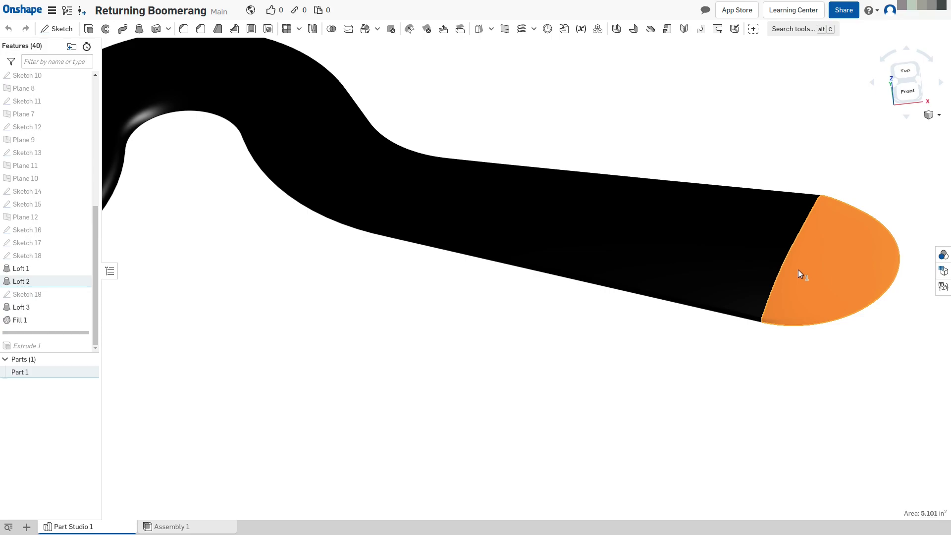
Examine the black arms and red rounded end caps of the finished boomerang from several angles, with no face selected.
left_click(639, 343)
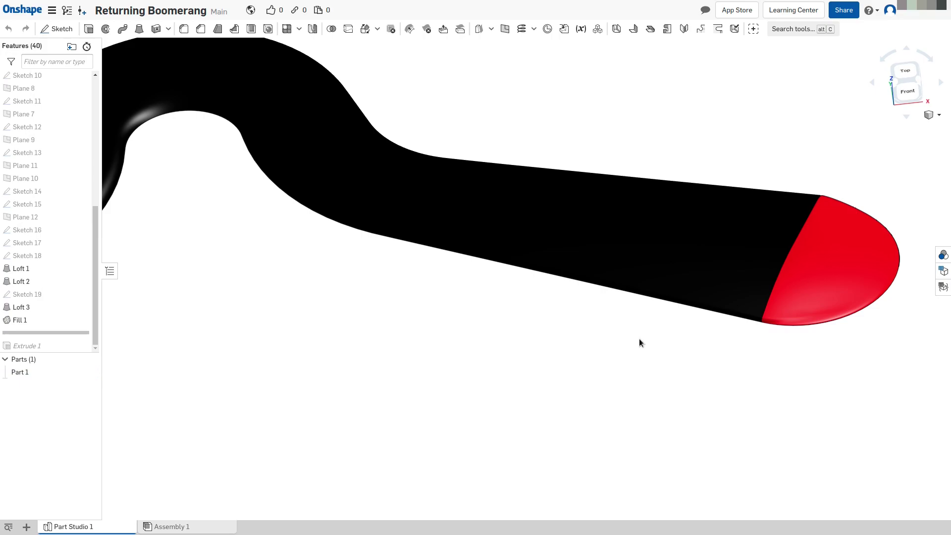
scroll(639, 340, "down", 3)
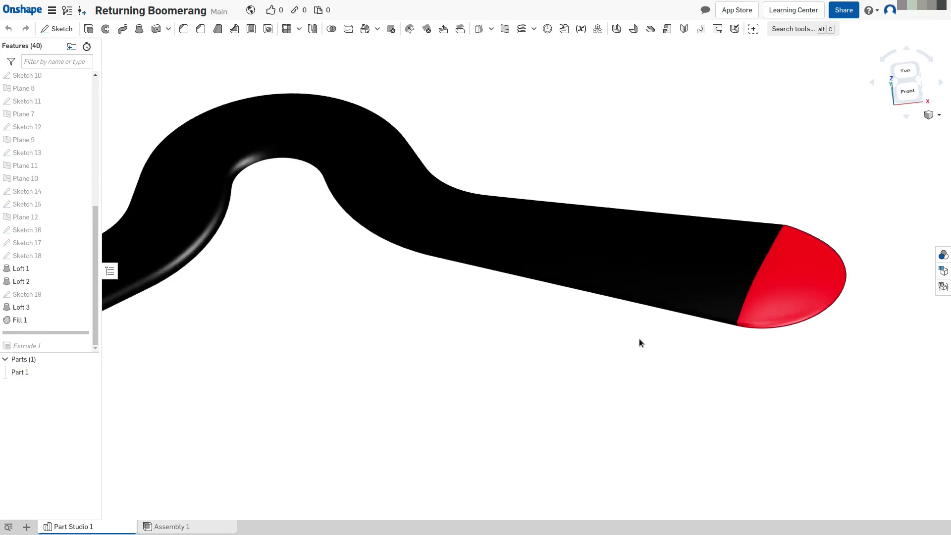
right_click_drag(639, 340, 550, 349)
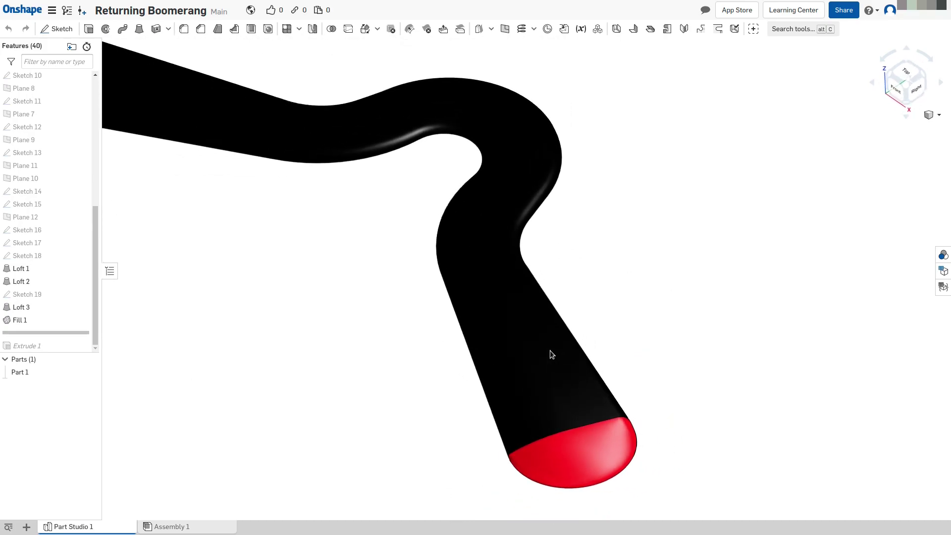
scroll(549, 350, "down", 3)
scroll(284, 310, "up", 1)
right_click_drag(284, 311, 476, 258)
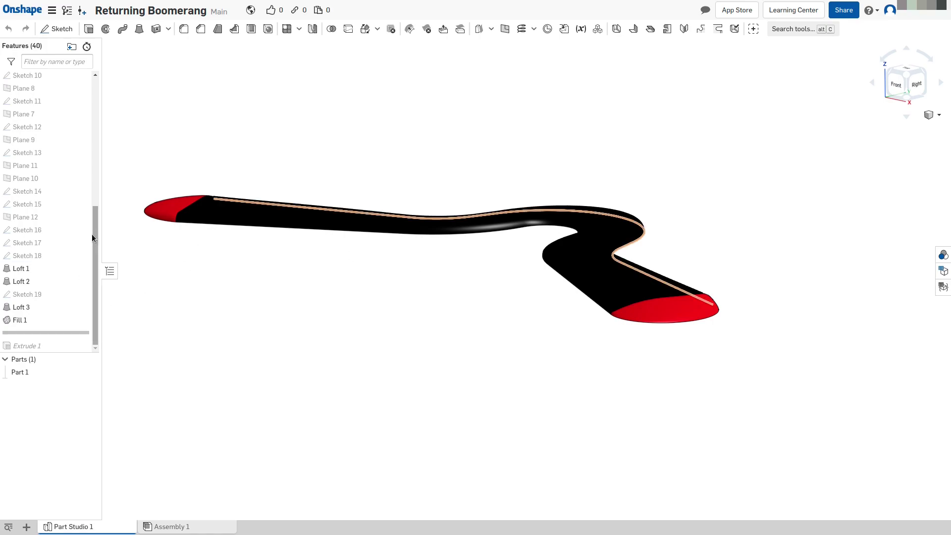
Open the Loft 1 feature and examine the Sketch 4 edges grouped into its first profile at the arm's end.
double_click(17, 270)
scroll(444, 271, "up", 2)
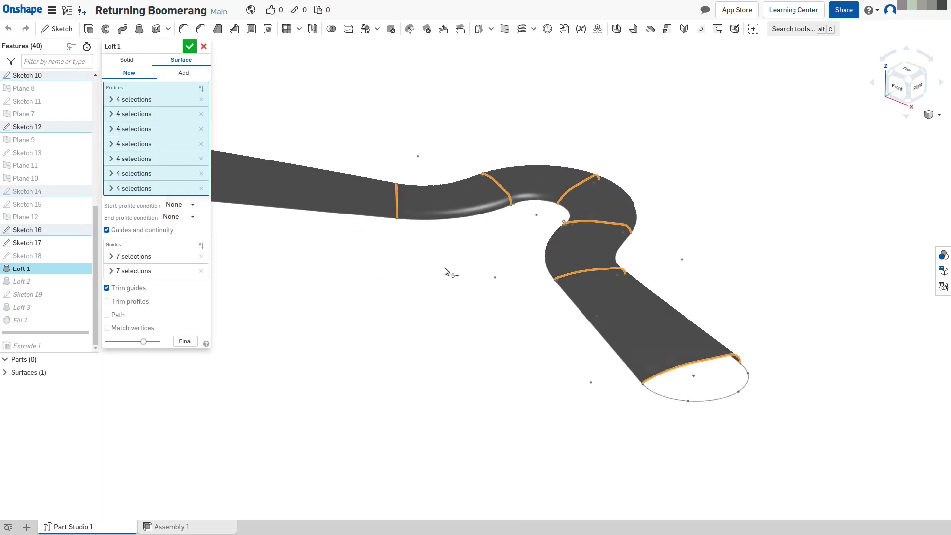
key("Up")
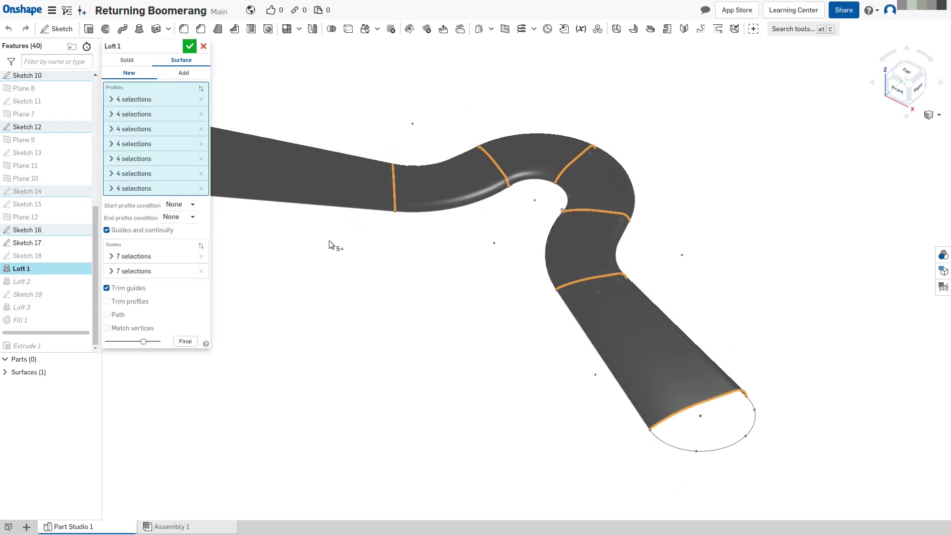
left_click(117, 99)
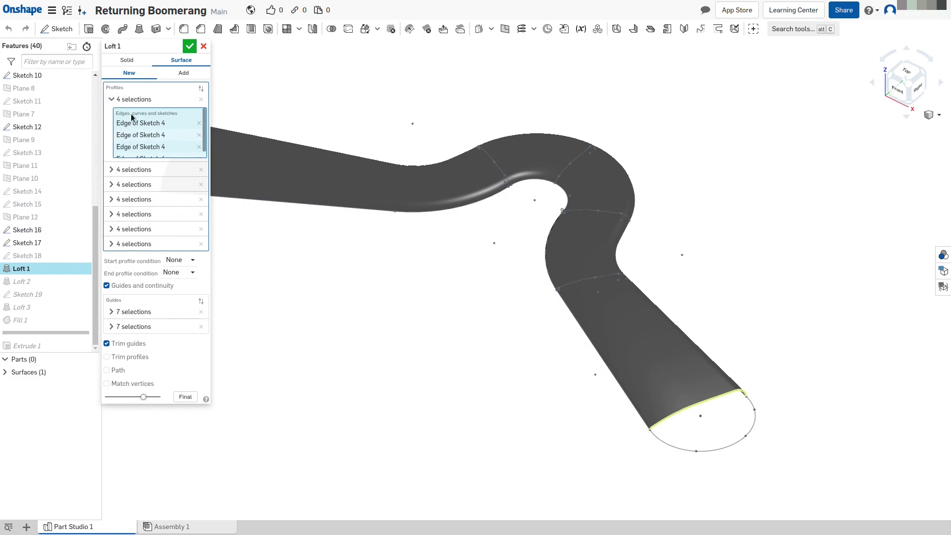
scroll(744, 454, "up", 1)
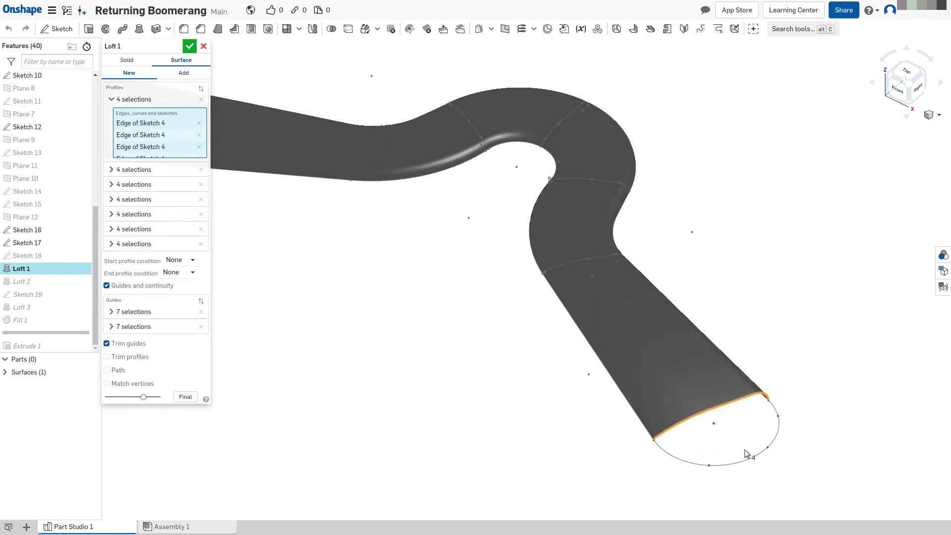
scroll(745, 451, "up", 3)
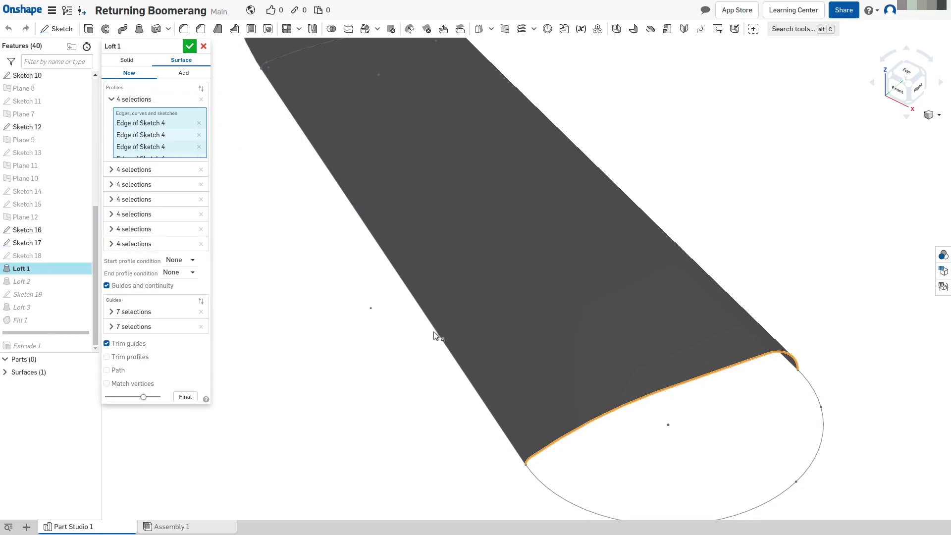
scroll(806, 356, "up", 1)
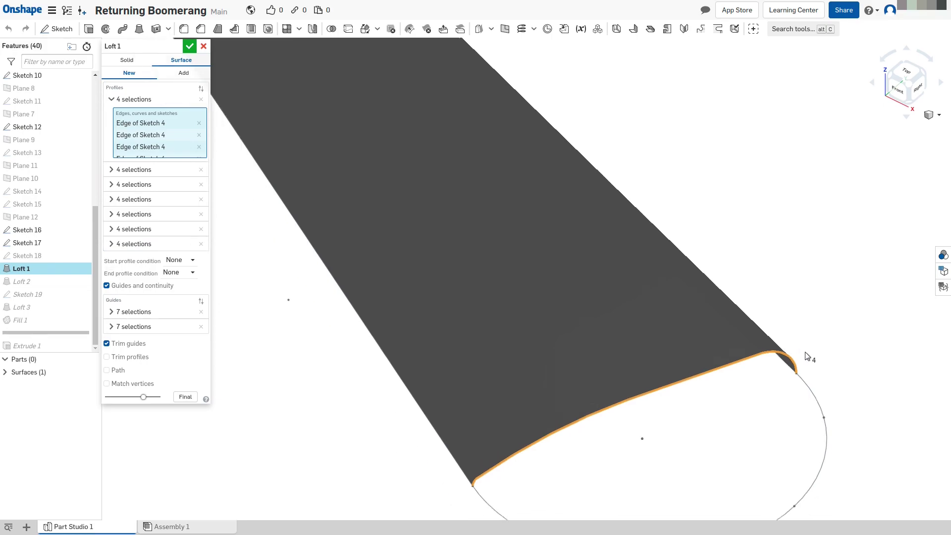
scroll(806, 355, "down", 5)
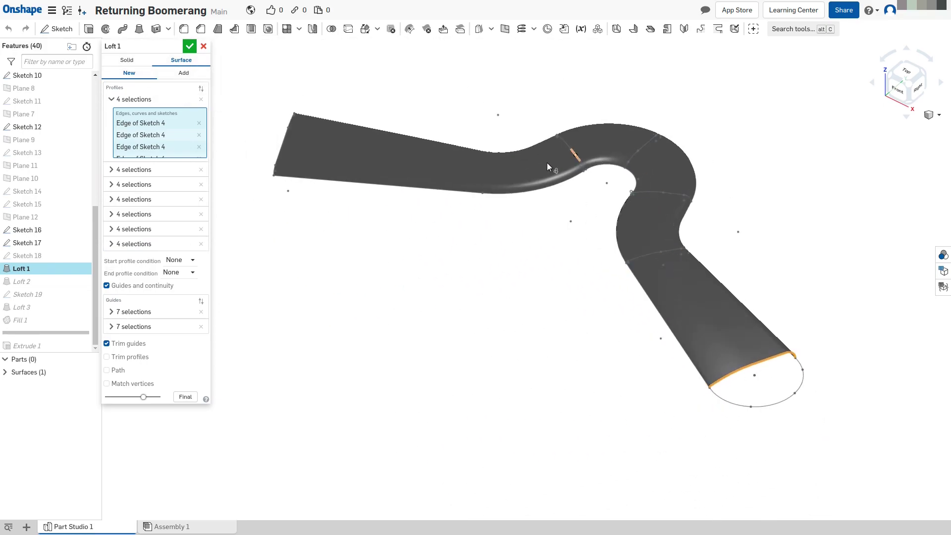
Examine the Sketch 17 edges grouped into Loft 1's first guide and the guide curves along the boomerang's outline.
left_click(112, 101)
left_click(124, 260)
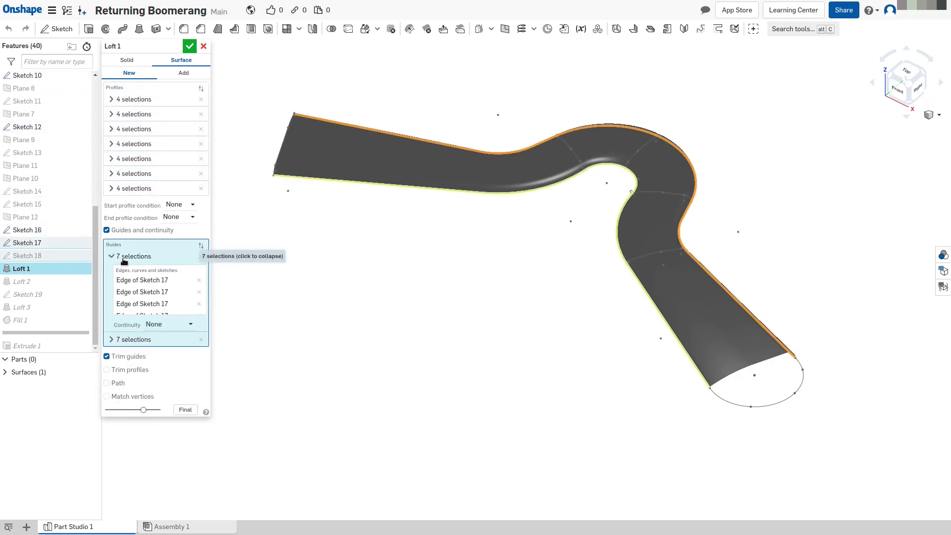
scroll(754, 377, "down", 1)
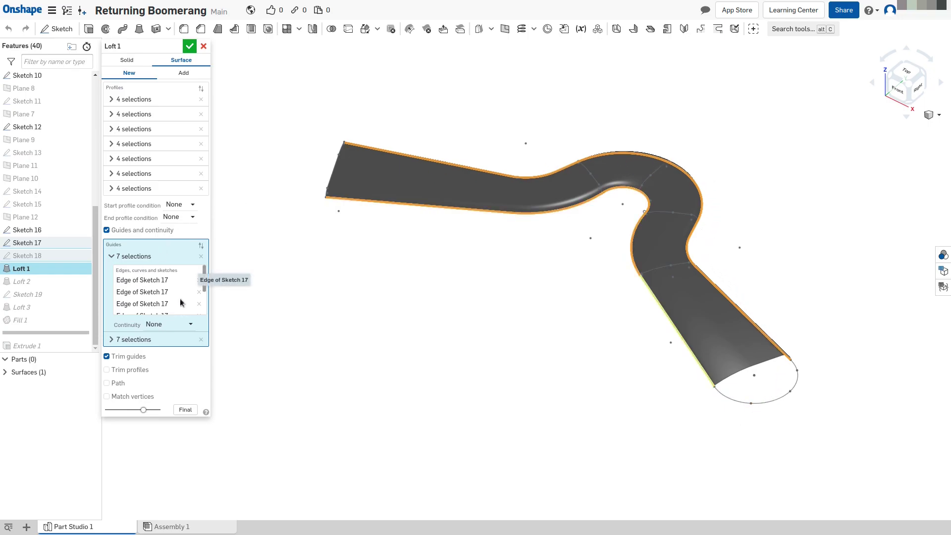
scroll(753, 376, "up", 5)
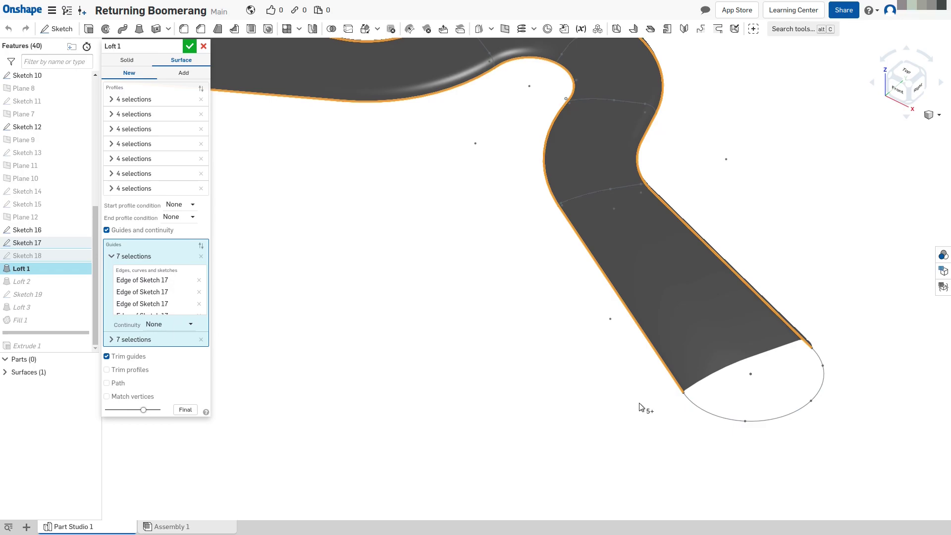
scroll(789, 435, "down", 3)
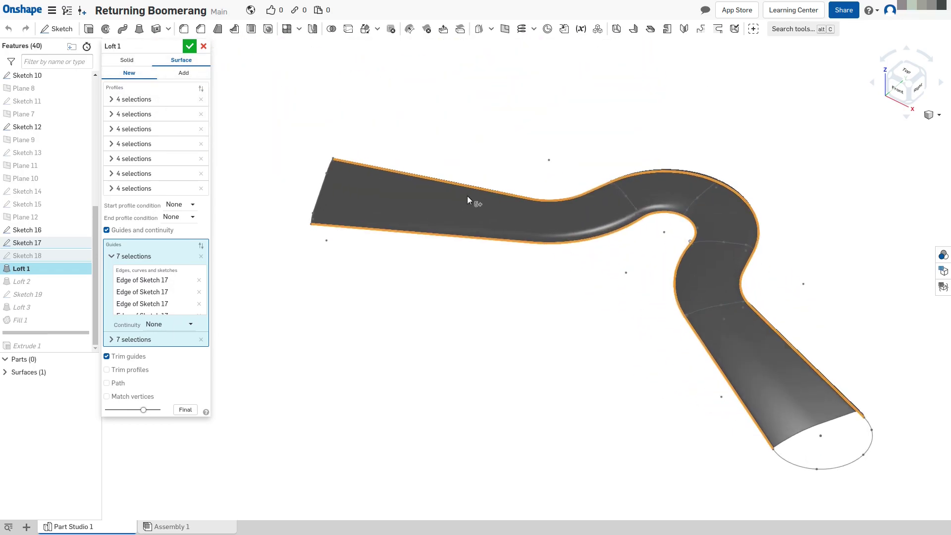
scroll(779, 432, "up", 1)
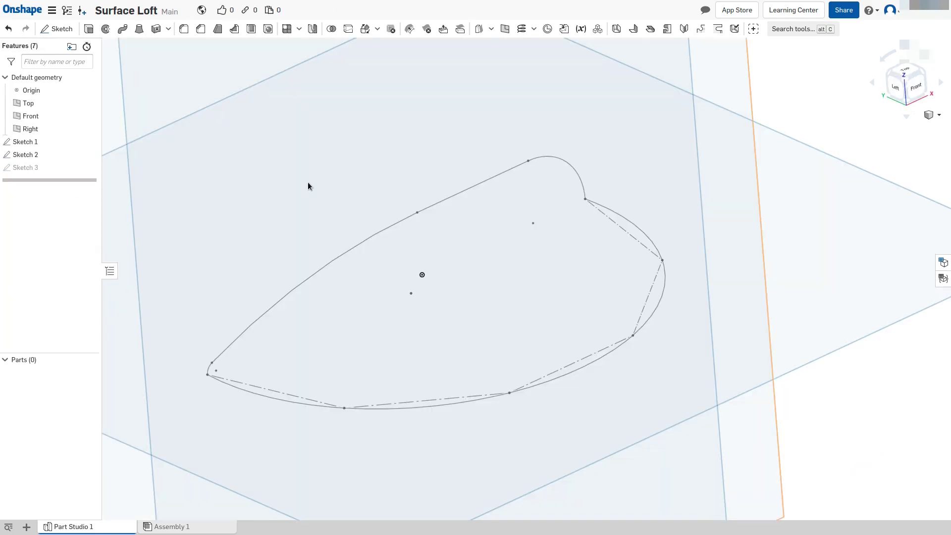
Start a new surface loft in the Surface Loft document.
left_click(139, 29)
left_click(180, 60)
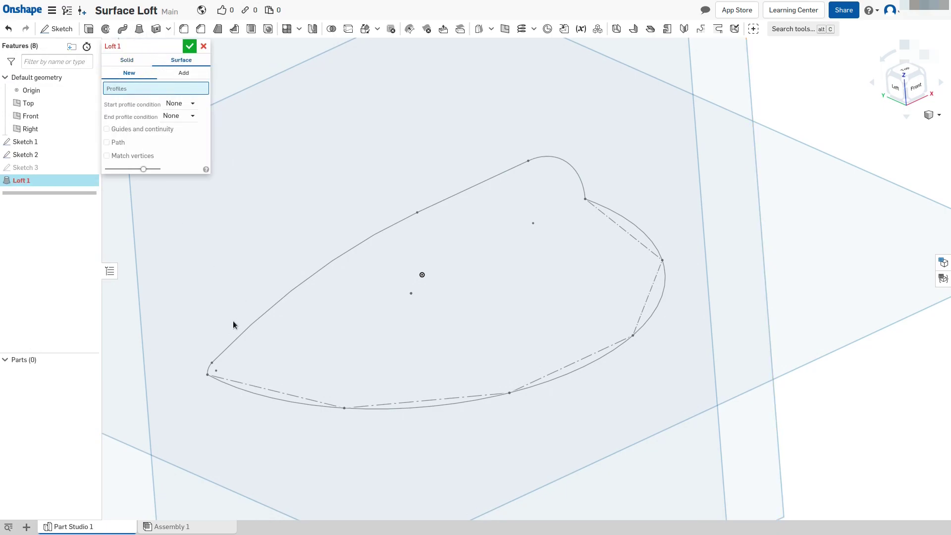
scroll(207, 371, "down", 3)
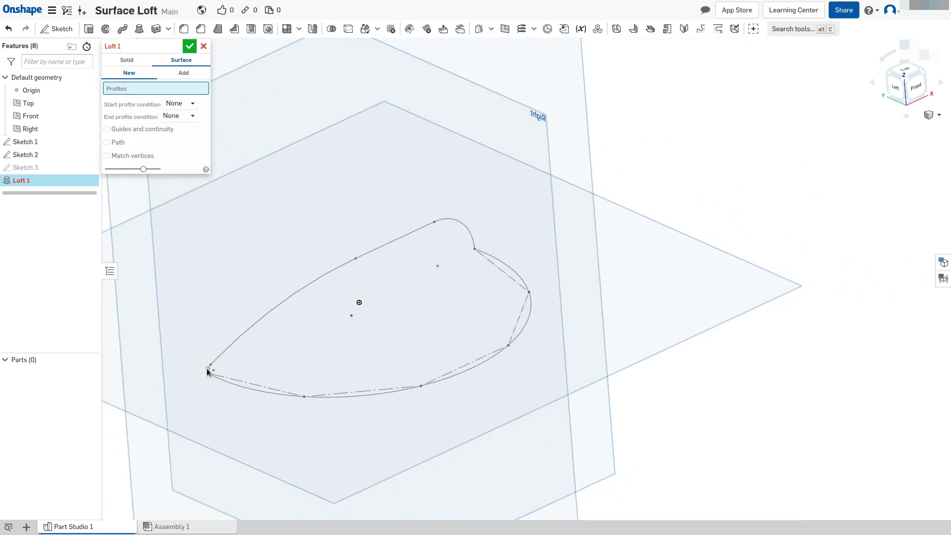
scroll(208, 374, "up", 6)
Try lofting the long curved edge of Sketch 1 to a single outer curve segment of Sketch 2, and clear both profiles.
left_click(212, 375)
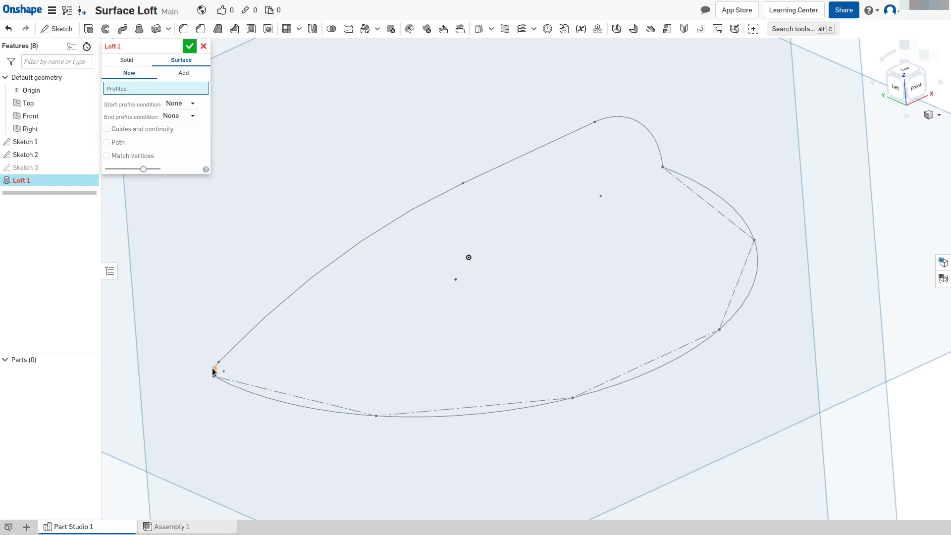
left_click(228, 352)
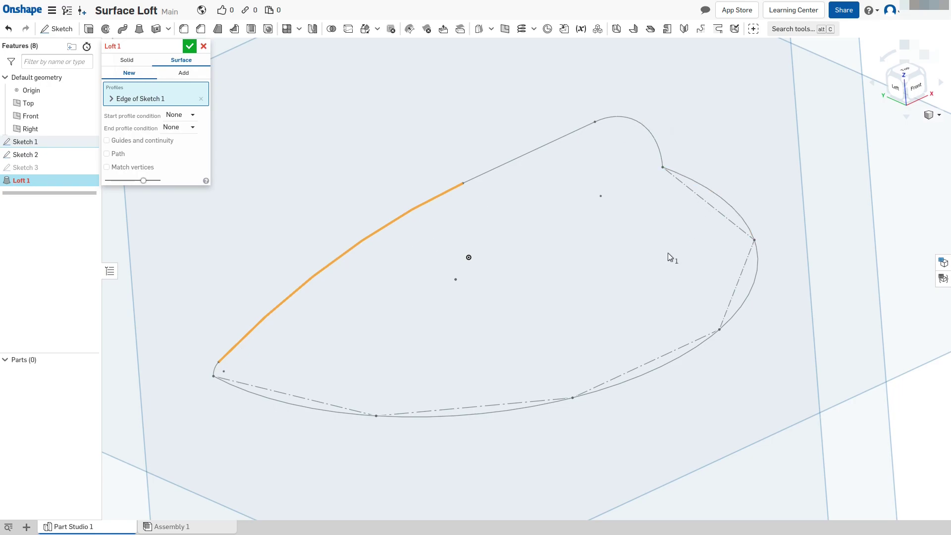
left_click(420, 418)
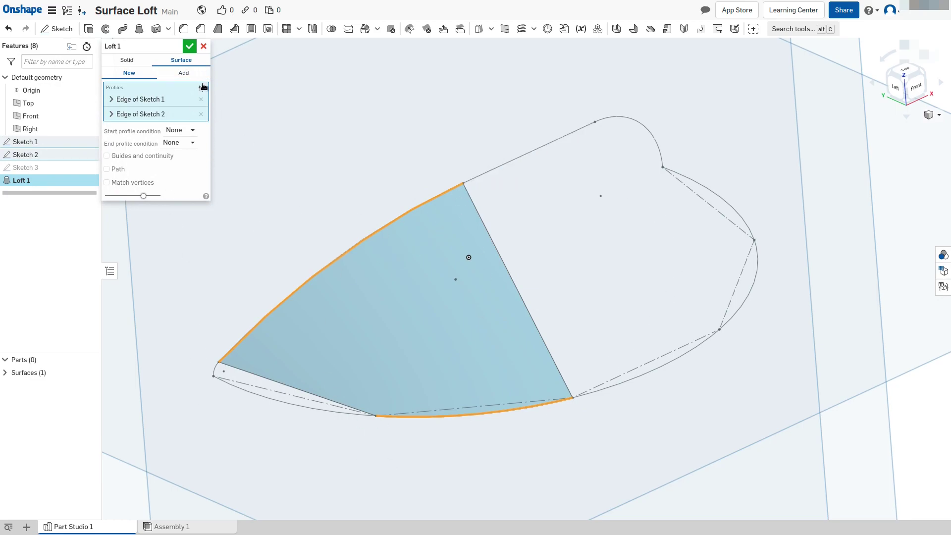
left_click(201, 99)
left_click(201, 99)
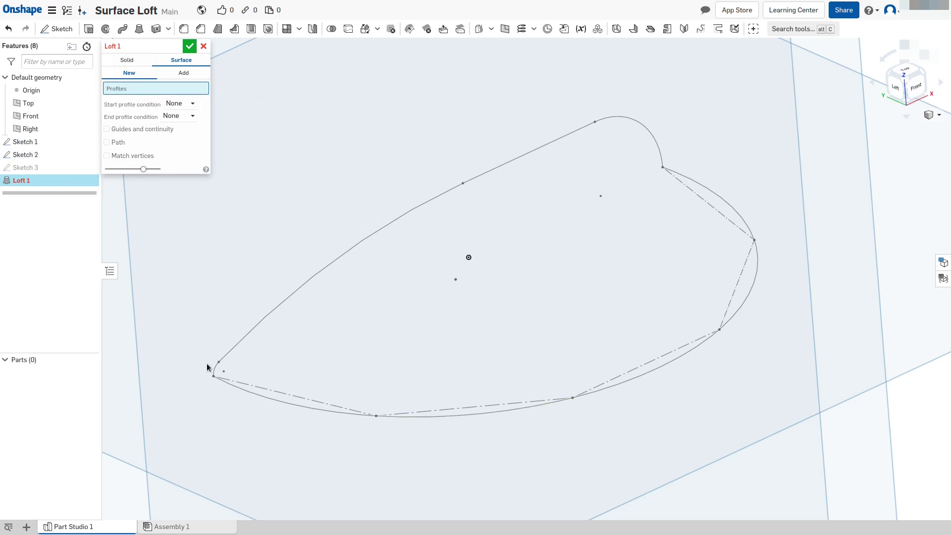
Try lofting the small corner arc and the adjoining long curve of Sketch 1 as separate profiles, and clear the profile selections.
scroll(217, 370, "down", 1)
scroll(218, 372, "up", 3)
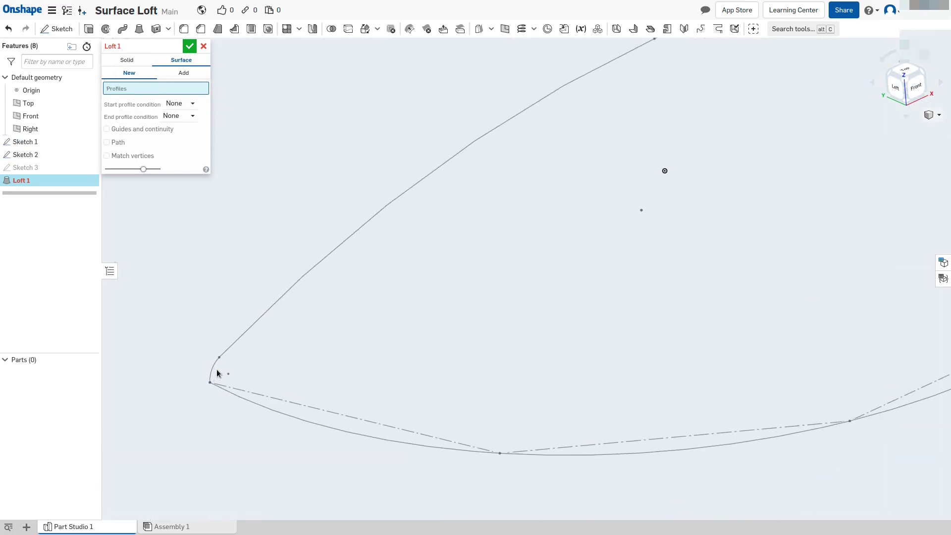
left_click(216, 365)
left_click(227, 349)
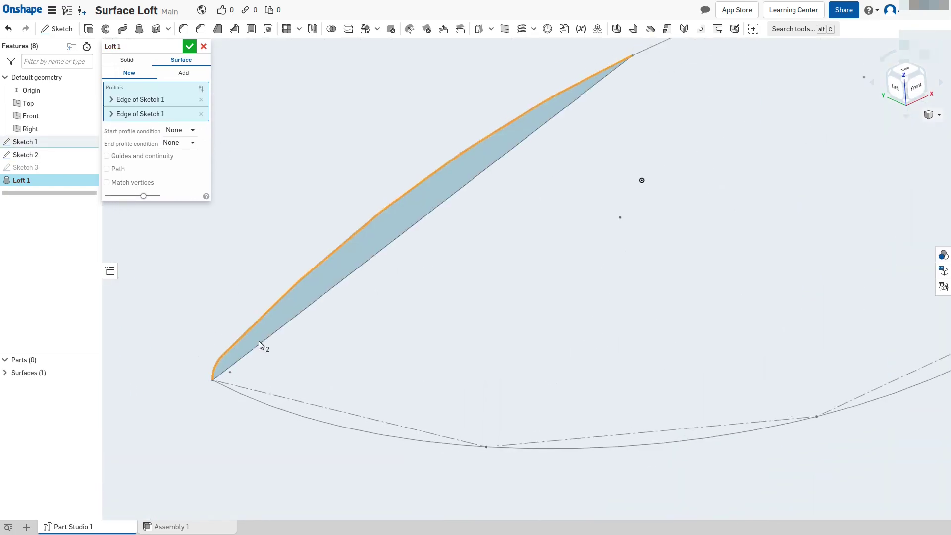
scroll(273, 330, "down", 2)
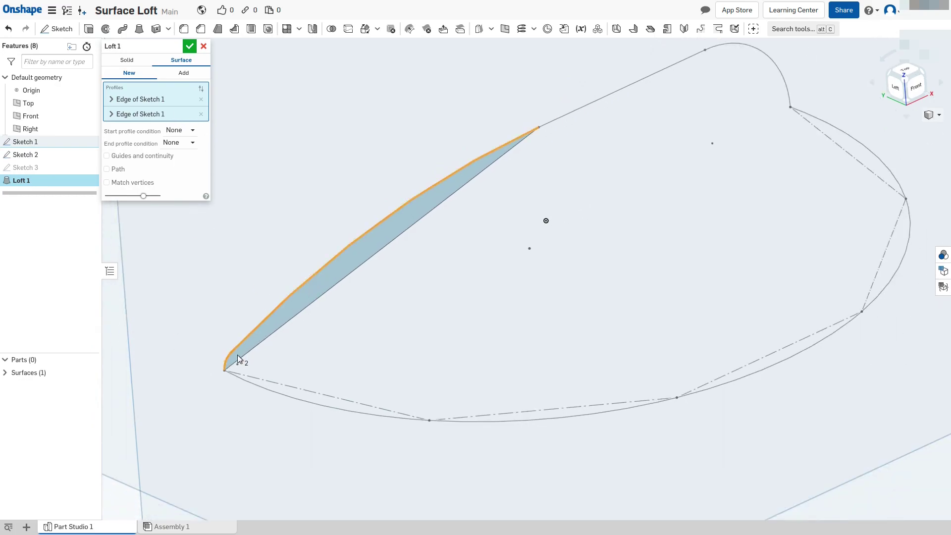
left_click(201, 115)
left_click(201, 99)
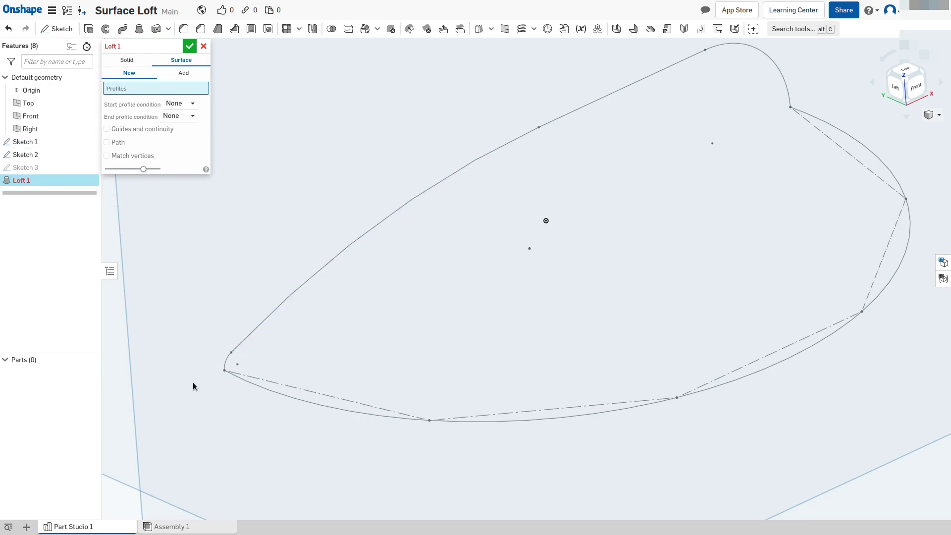
left_click(227, 362)
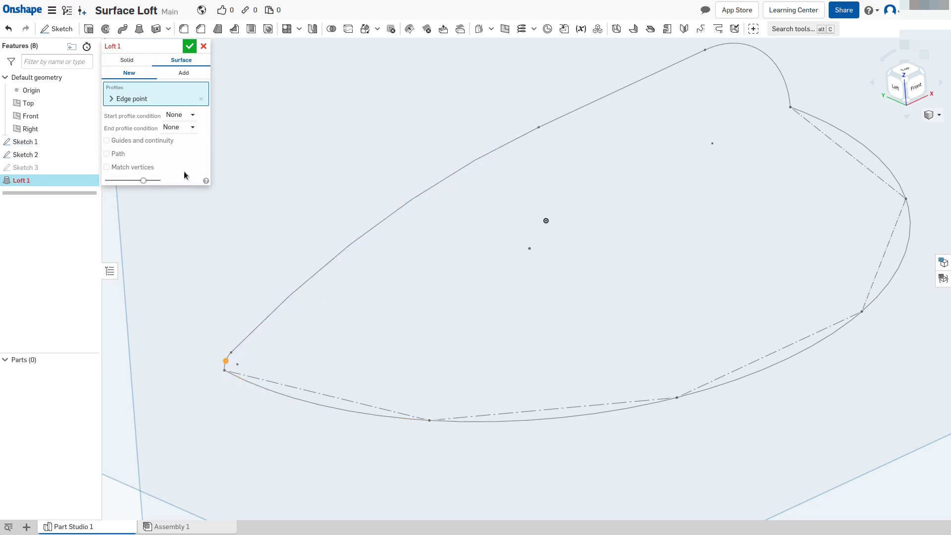
left_click(201, 98)
Group the four connected edges of Sketch 1, from the small corner arc to the large end arc, into the loft's first profile.
scroll(213, 370, "up", 3)
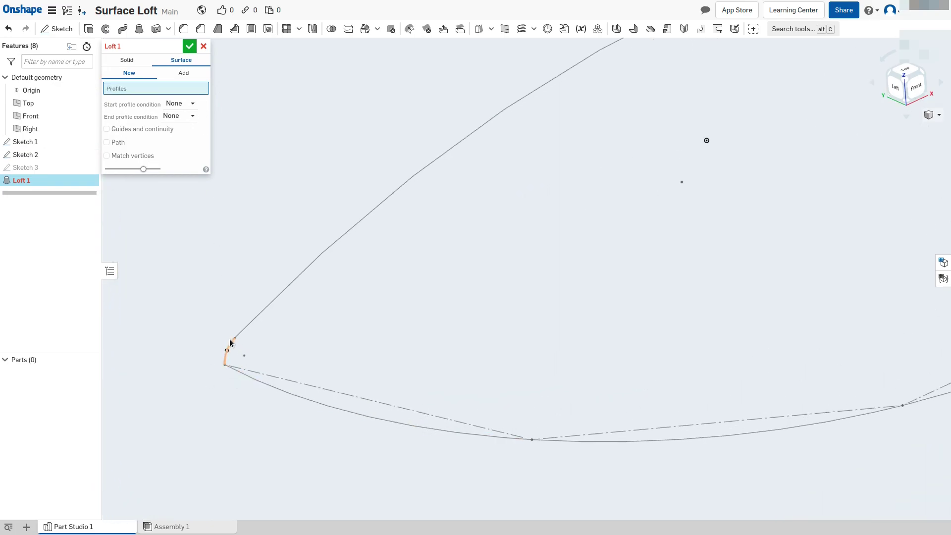
left_click(230, 347)
scroll(237, 347, "down", 1)
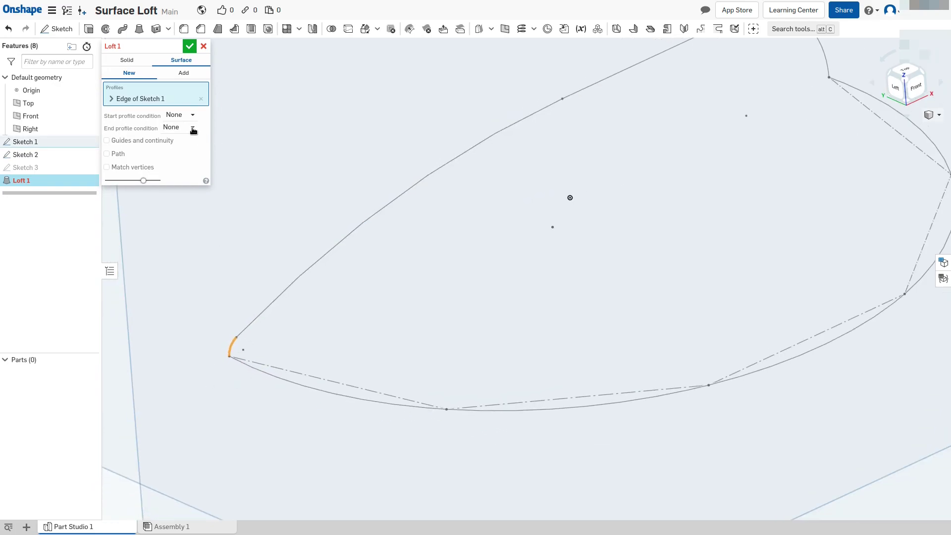
left_click(112, 99)
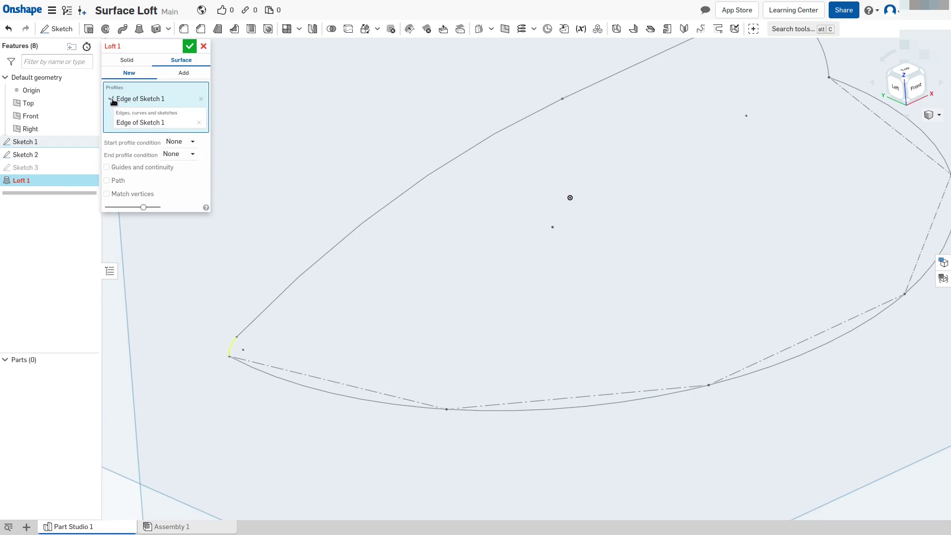
left_click(148, 124)
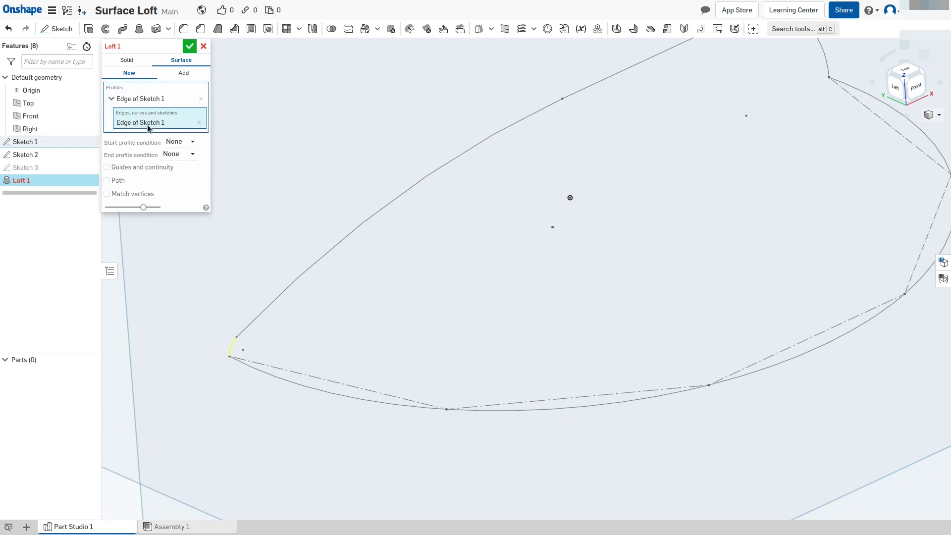
left_click(261, 310)
left_click(582, 90)
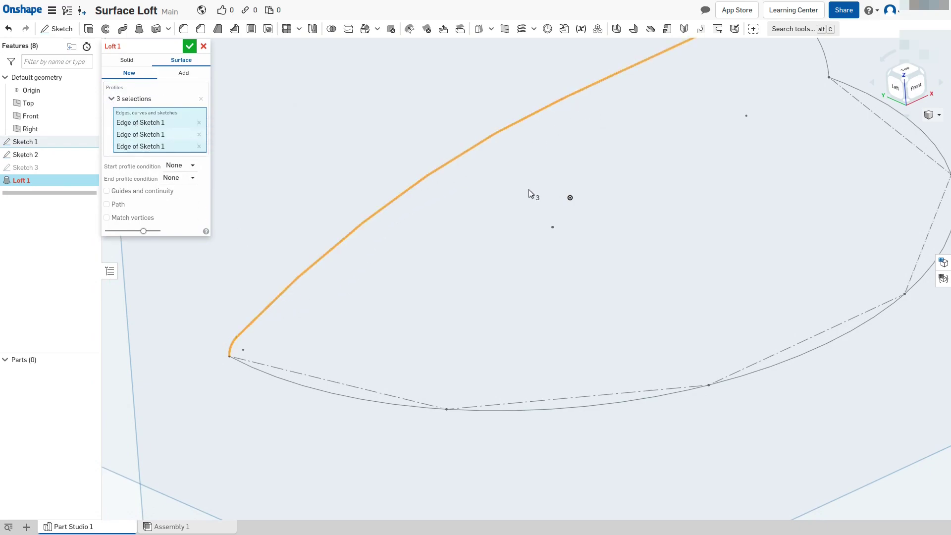
scroll(527, 189, "down", 3)
left_click(696, 74)
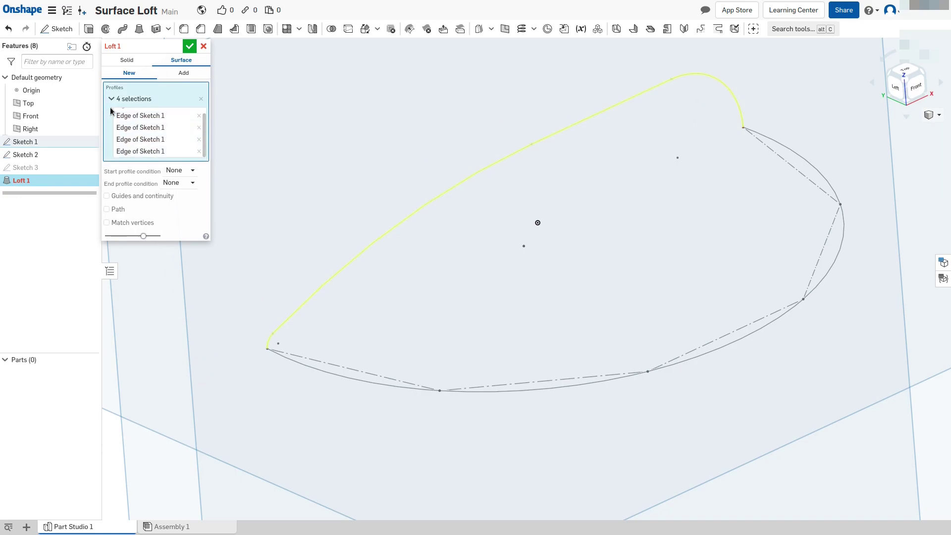
Try adding the five outer curve segments of Sketch 2 as separate loft profiles, and remove all but the first segment.
left_click(305, 366)
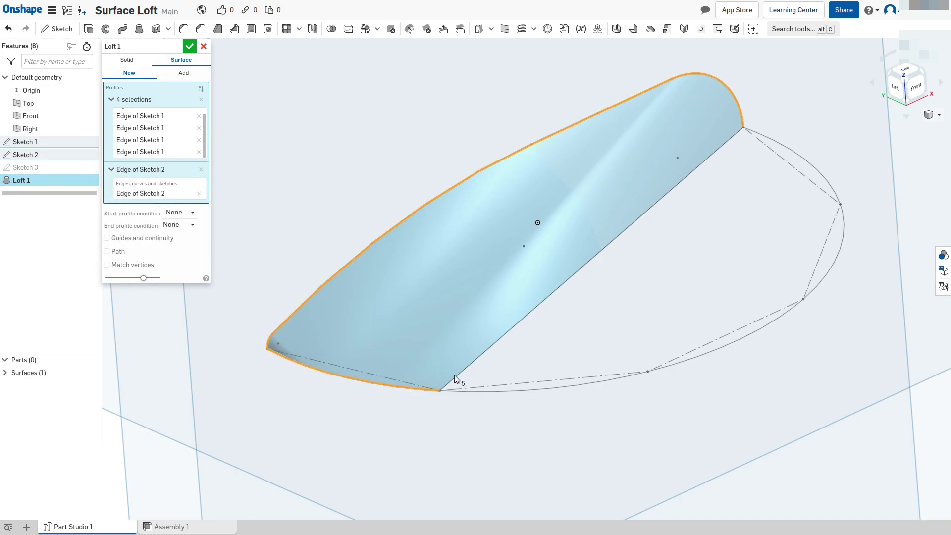
left_click(489, 393)
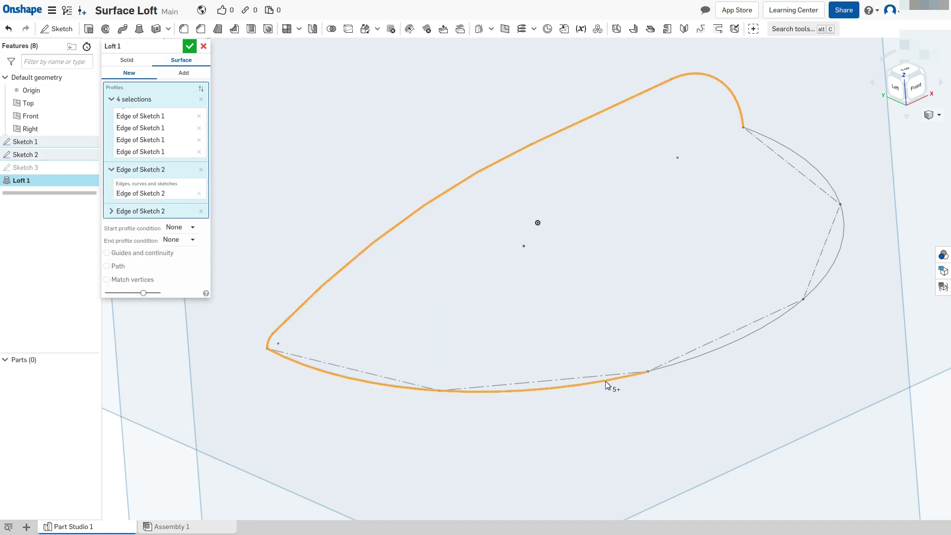
left_click(670, 365)
left_click(816, 288)
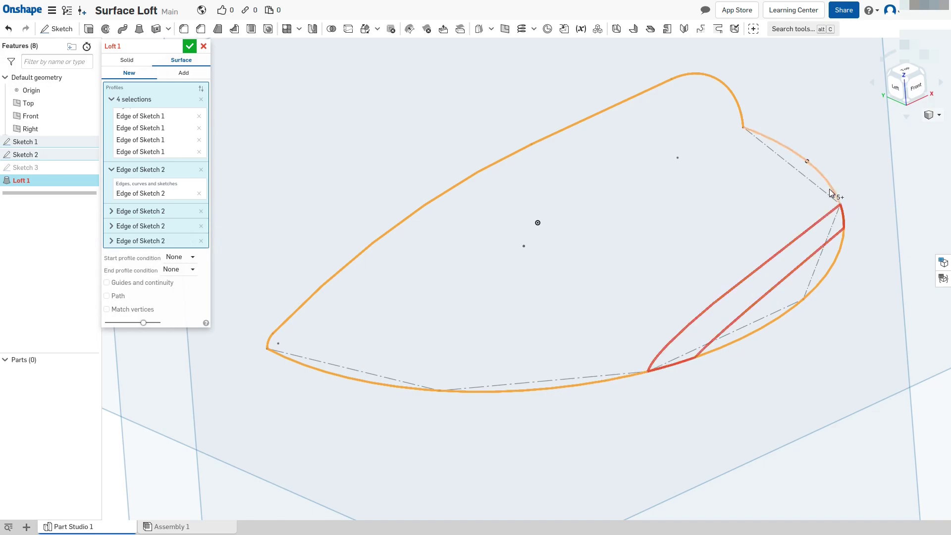
left_click(830, 197)
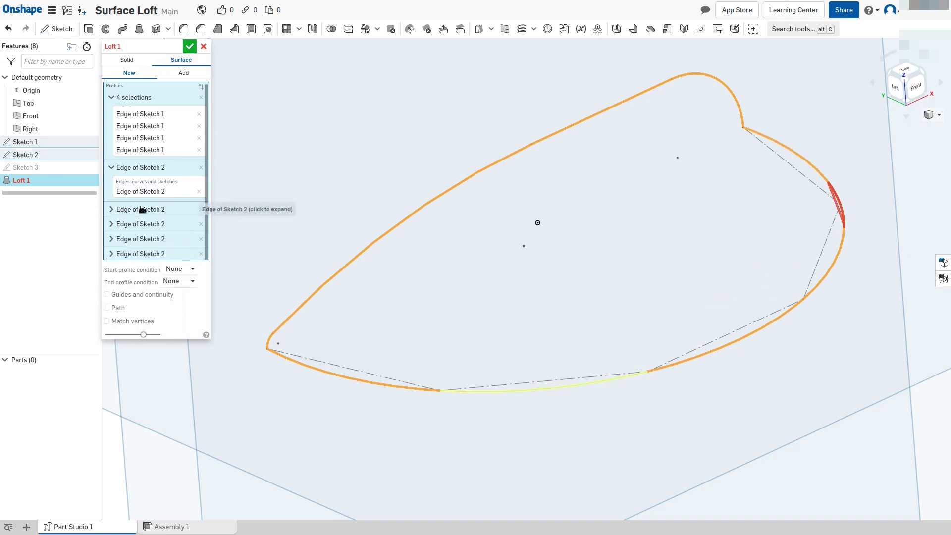
left_click(201, 210)
left_click(201, 210)
left_click(200, 210)
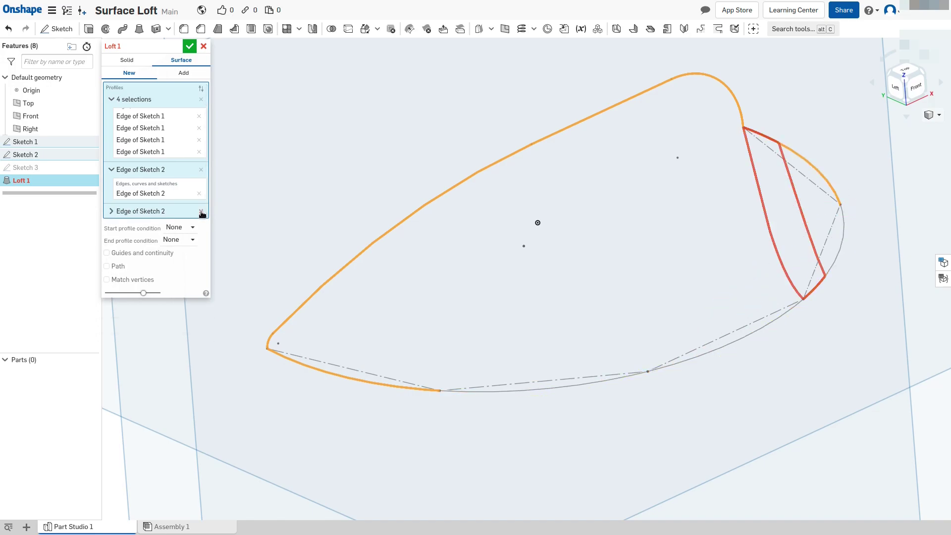
left_click(201, 210)
Group the remaining four outer curve segments of Sketch 2 with the first one in the loft's second profile.
left_click(489, 391)
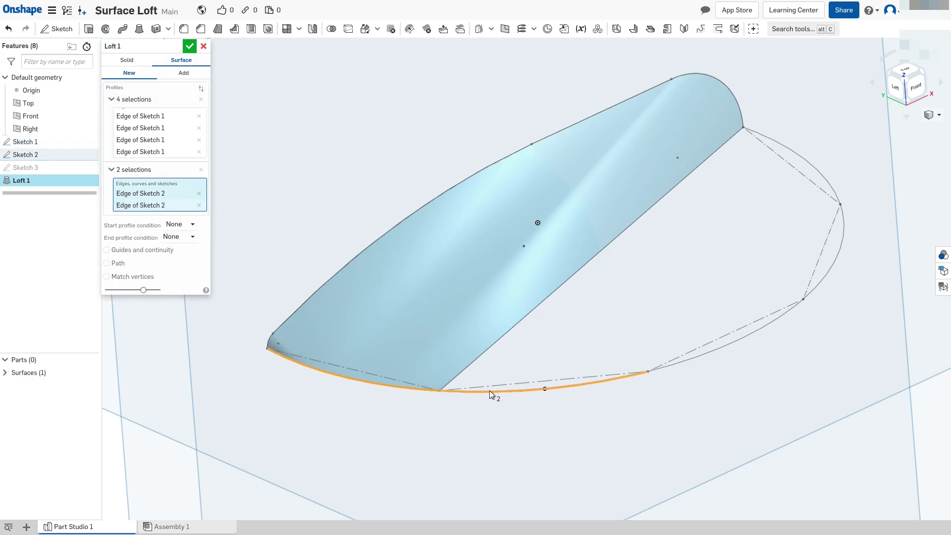
left_click(684, 359)
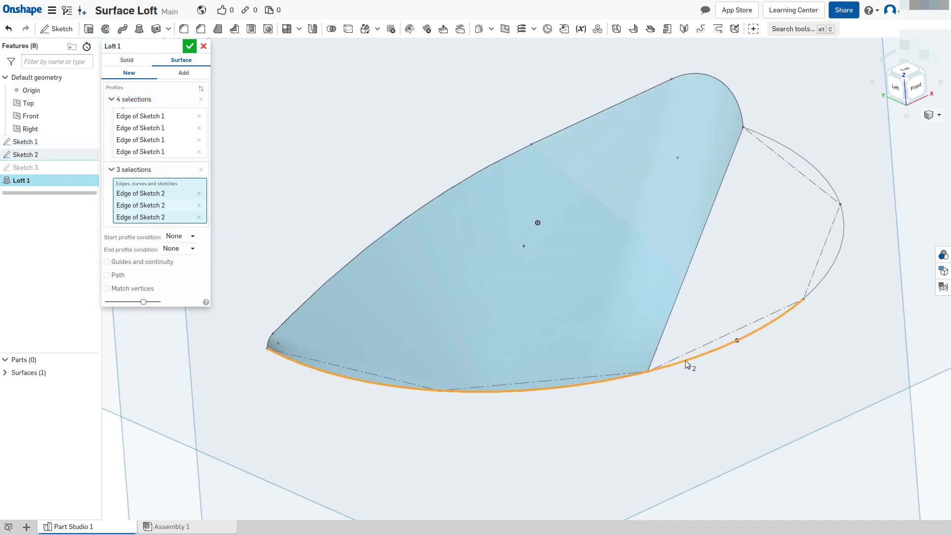
left_click(828, 270)
left_click(816, 170)
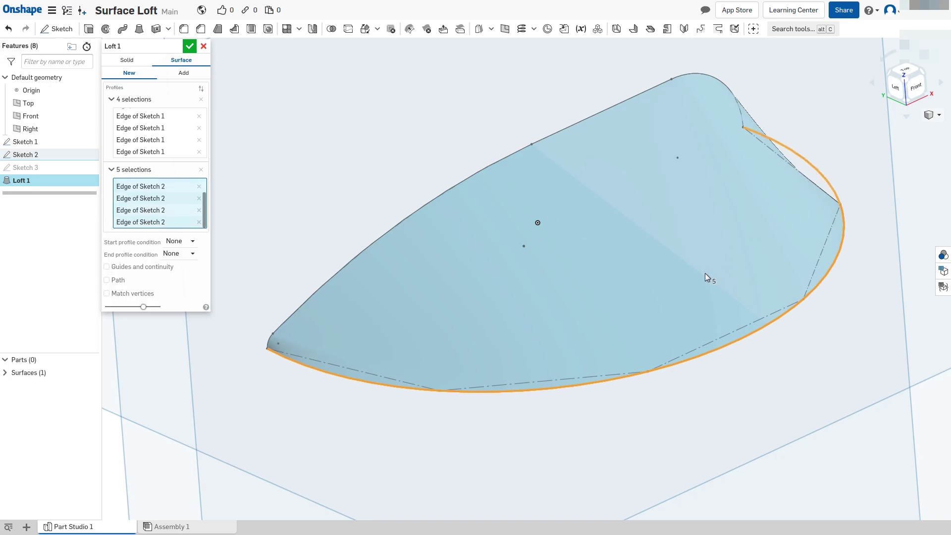
Set the loft's start condition to Normal to profile with magnitude 2, and its end condition to Normal to profile.
right_click_drag(685, 267, 706, 286)
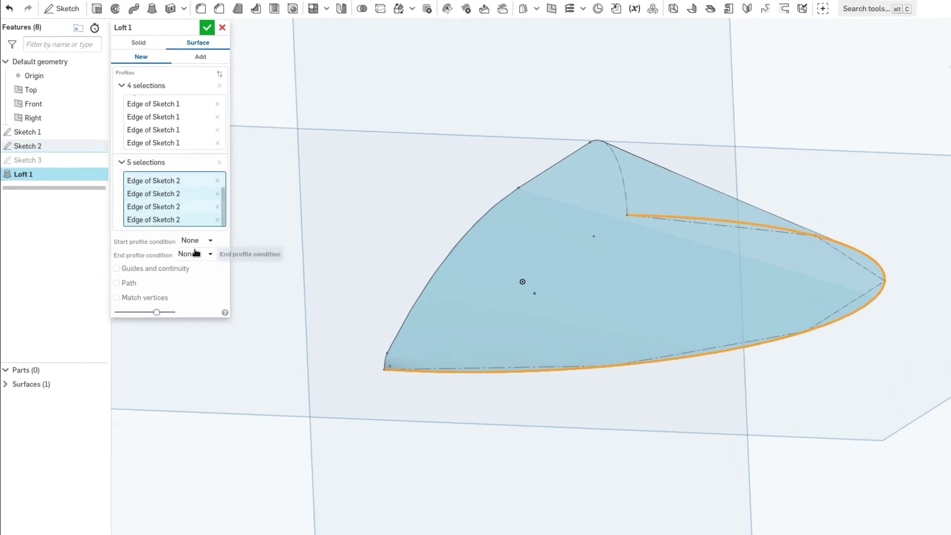
left_click(198, 239)
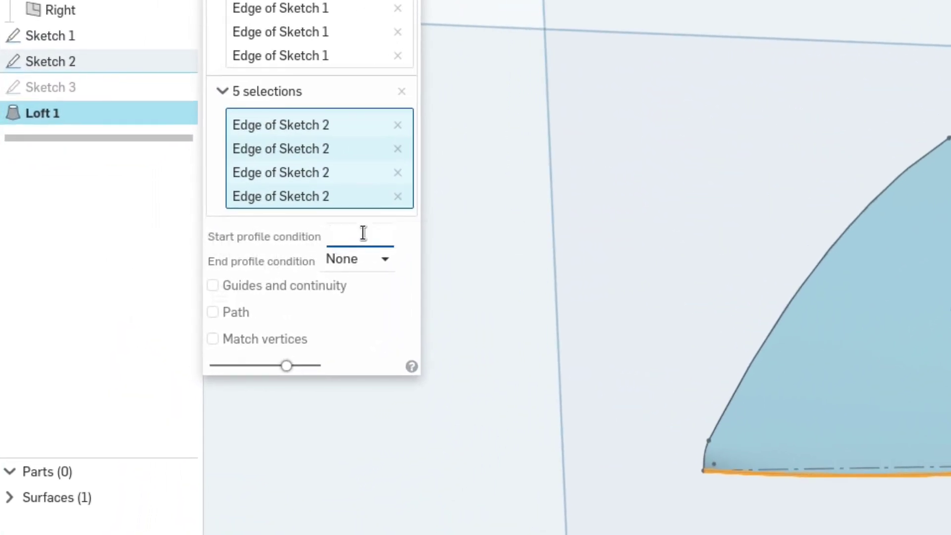
left_click(375, 304)
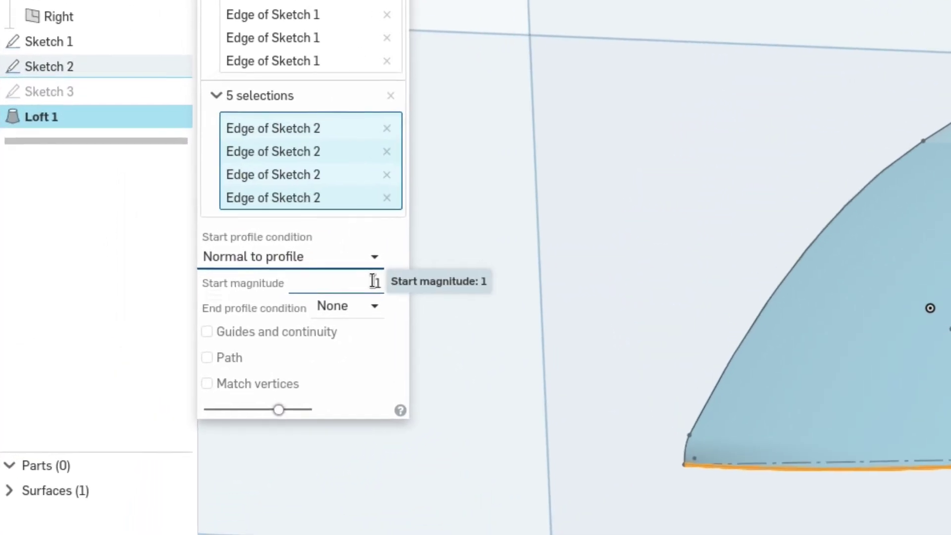
left_click(374, 282)
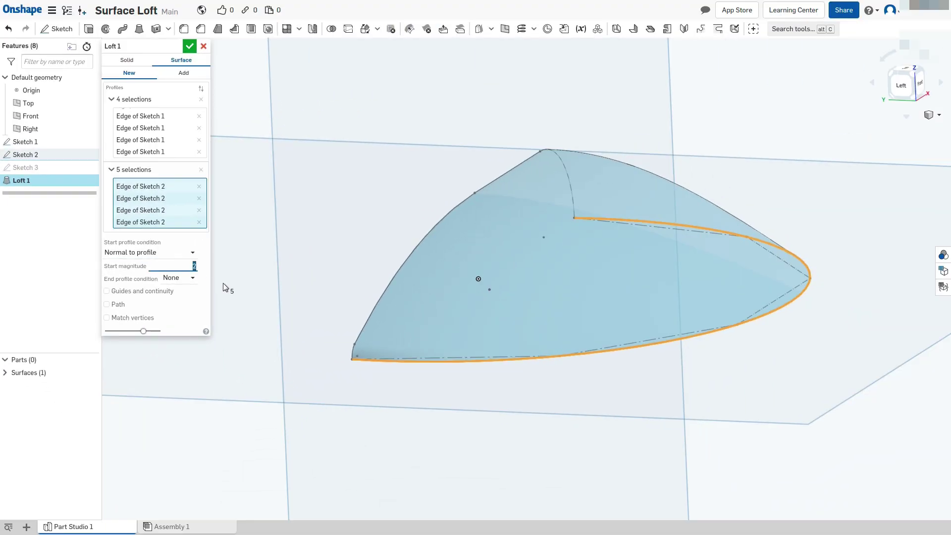
right_click_drag(415, 290, 556, 282)
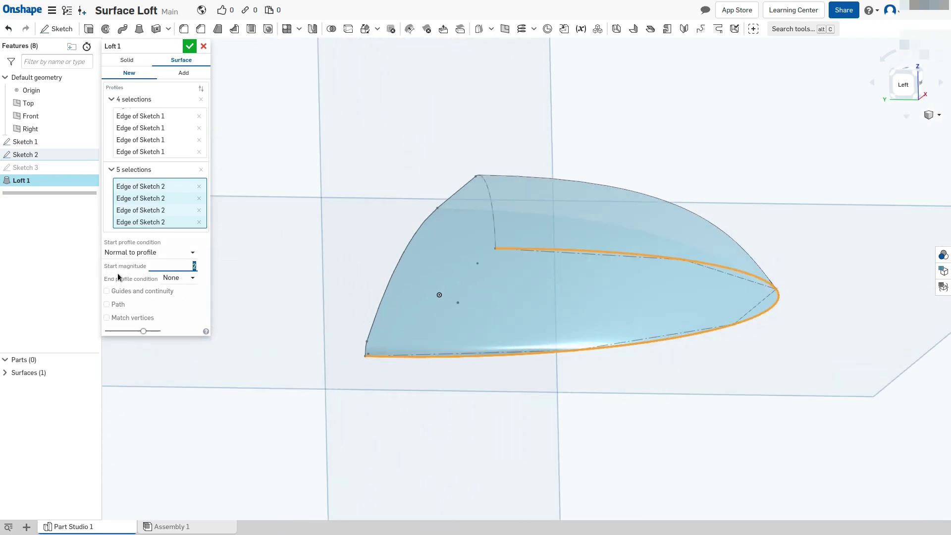
left_click(166, 277)
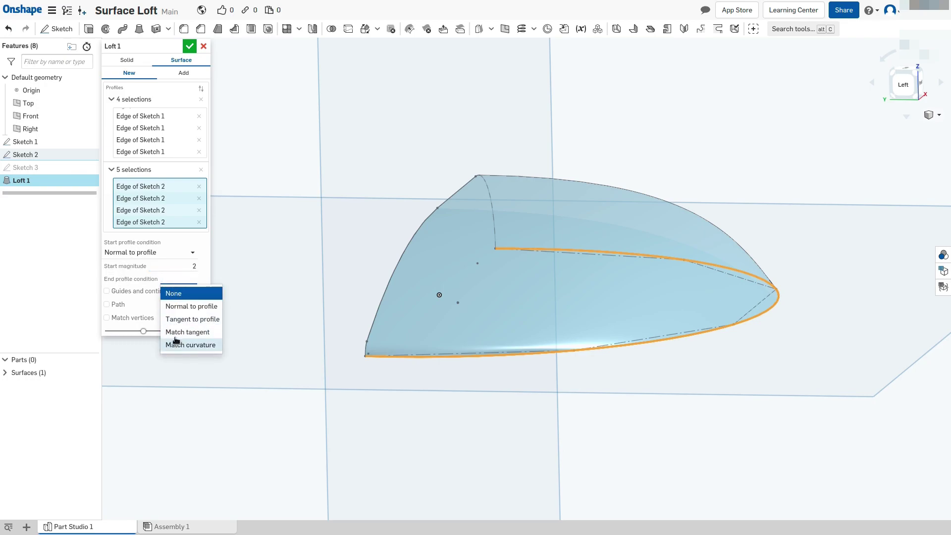
left_click(184, 308)
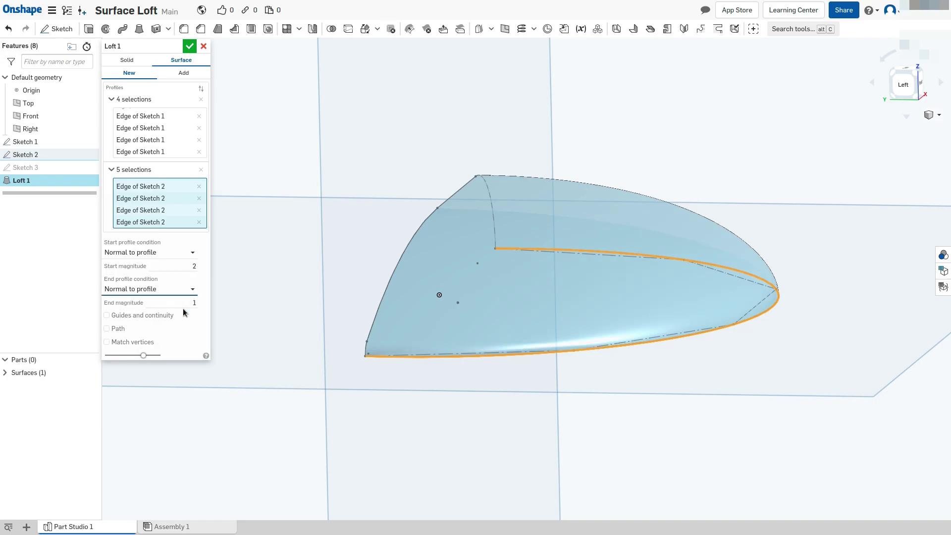
Check the lofted surface at the small corner arc and the large end arc, and accept the loft.
right_click_drag(522, 325, 435, 360)
scroll(435, 360, "up", 5)
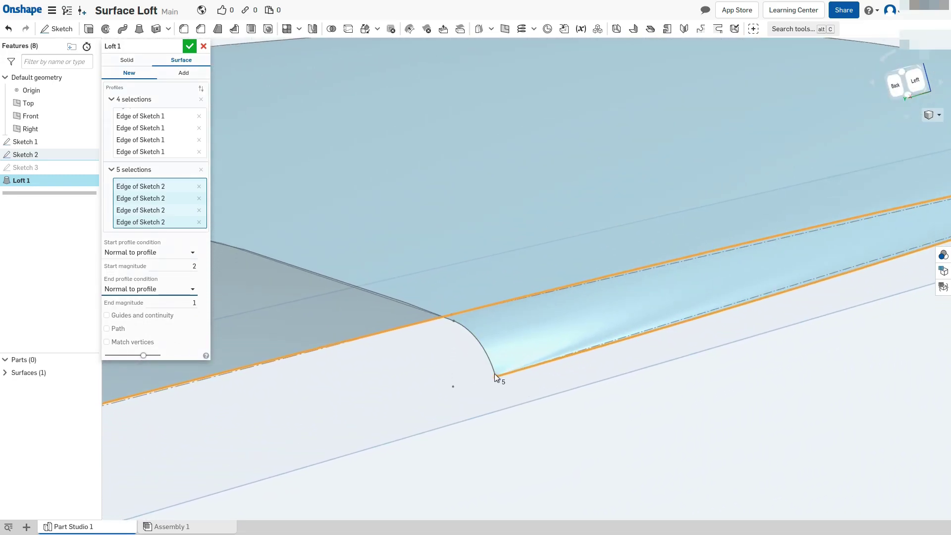
scroll(510, 376, "down", 6)
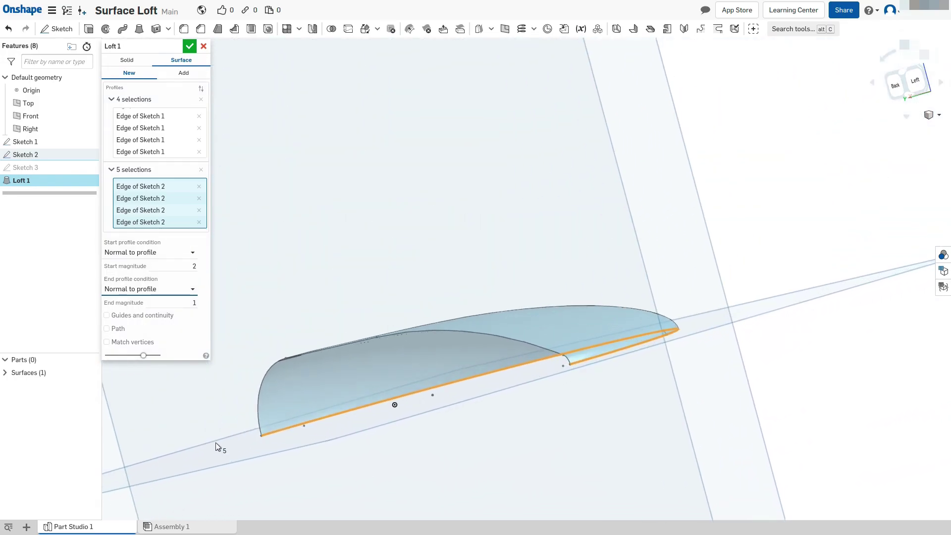
scroll(292, 436, "up", 10)
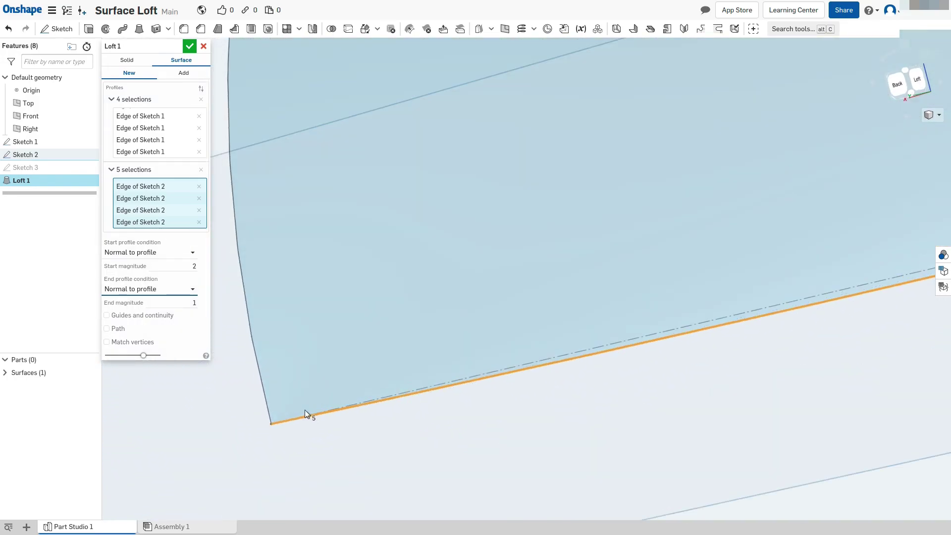
right_click_drag(305, 409, 287, 439)
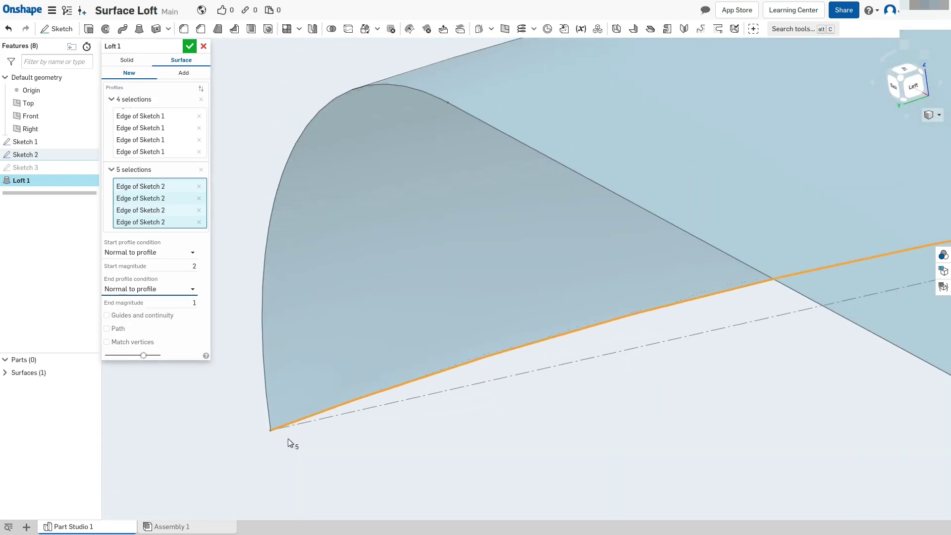
scroll(287, 439, "down", 10)
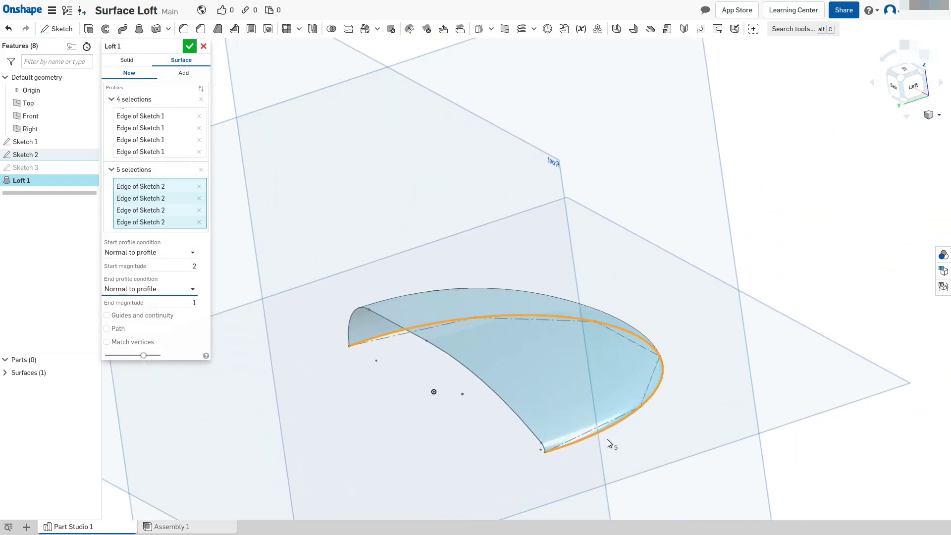
scroll(608, 439, "up", 5)
right_click_drag(607, 411, 637, 265)
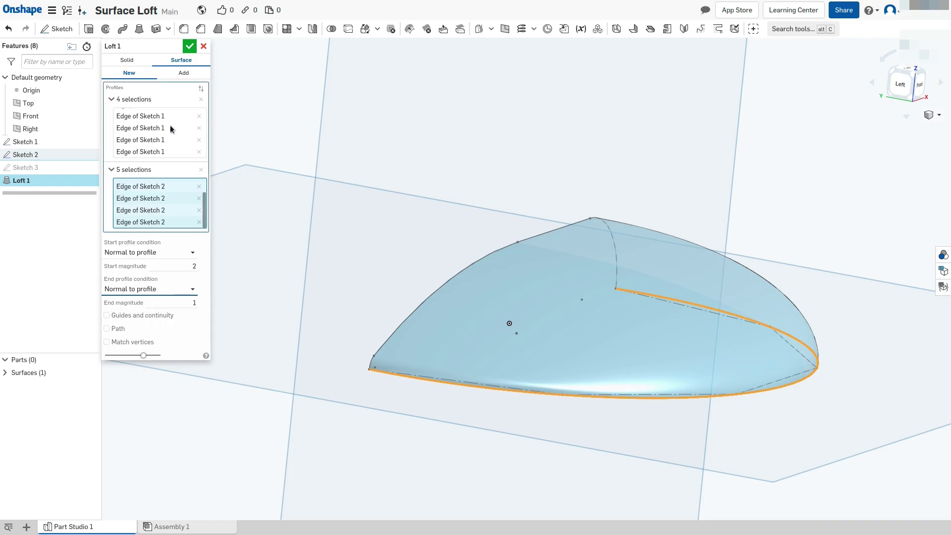
left_click(189, 46)
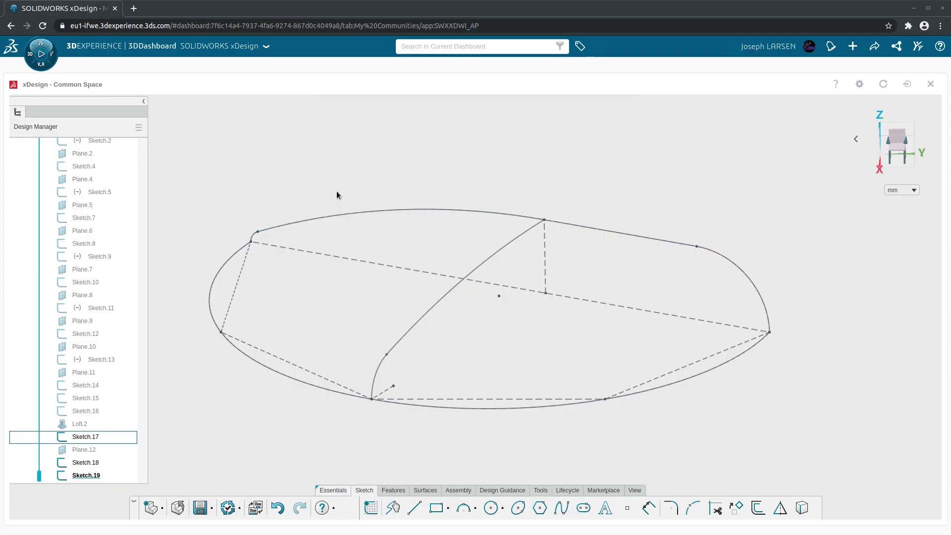
mouse_move(269, 314)
middle_mouse_down()
mouse_move(343, 299)
mouse_move(387, 341)
mouse_move(367, 322)
mouse_move(563, 412)
mouse_move(581, 336)
mouse_move(567, 364)
mouse_move(563, 346)
mouse_move(314, 318)
middle_mouse_up()
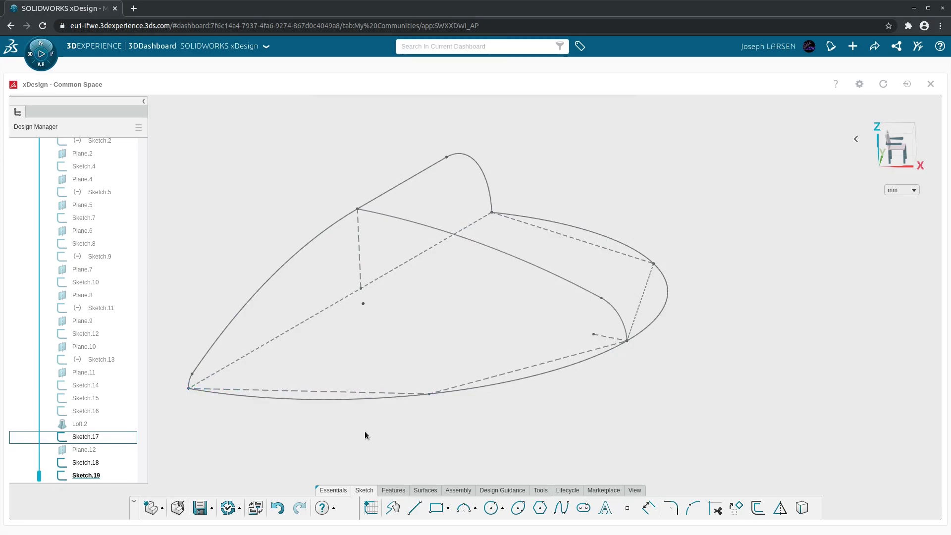
left_click(395, 490)
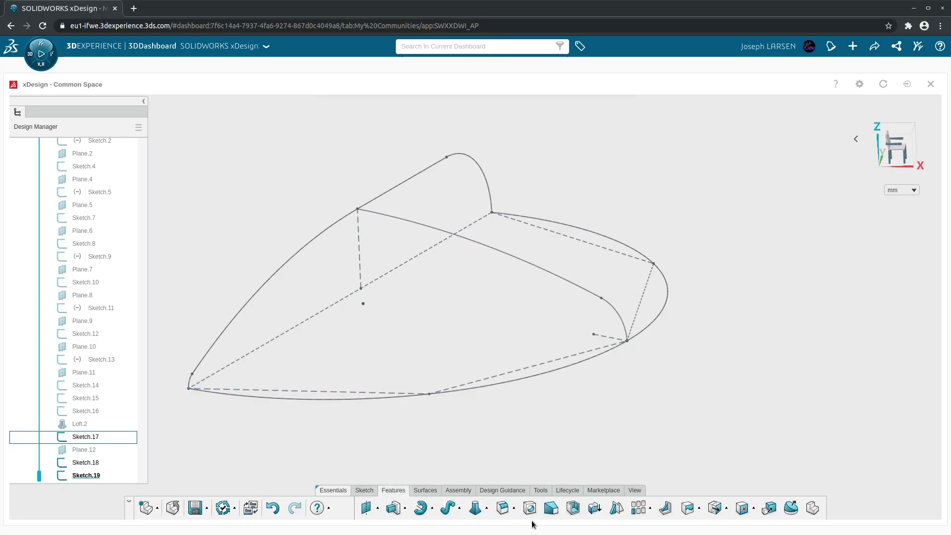
left_click(425, 490)
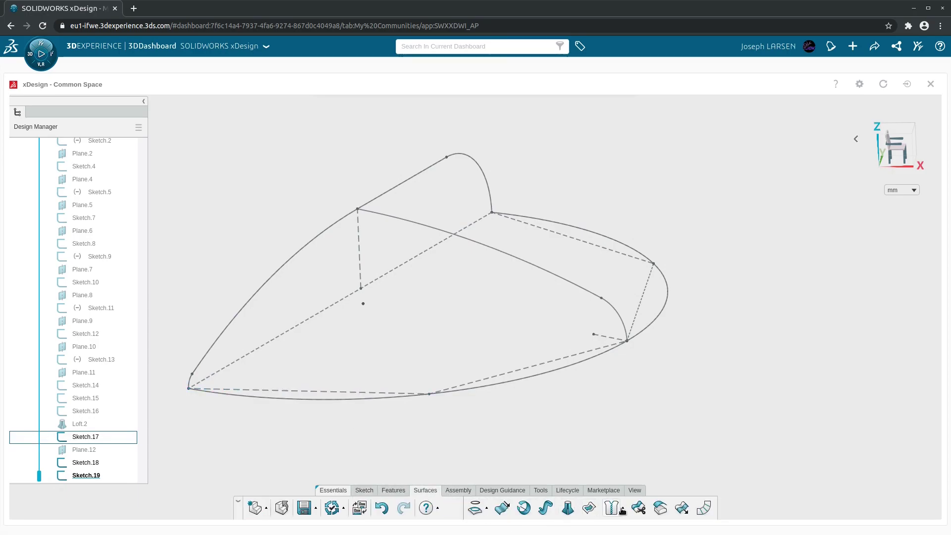
left_click(568, 508)
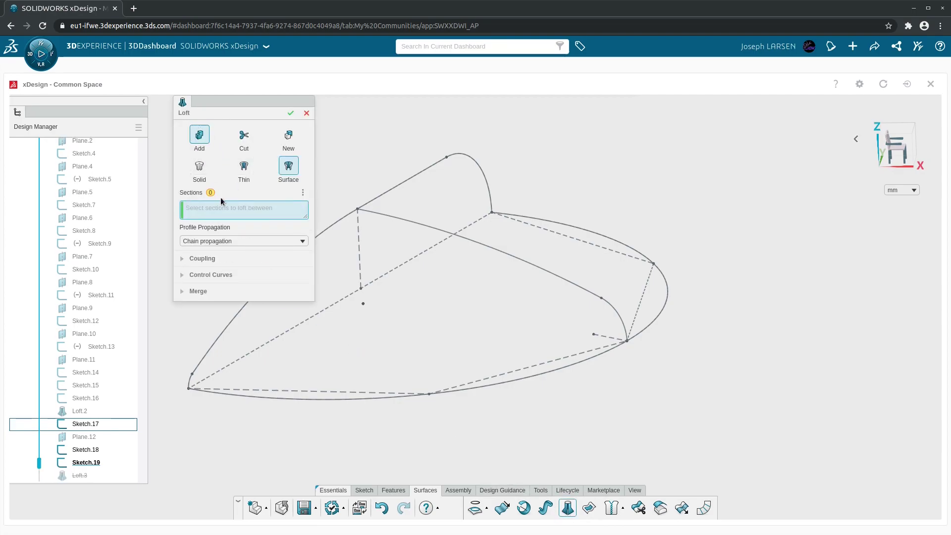
left_click(305, 113)
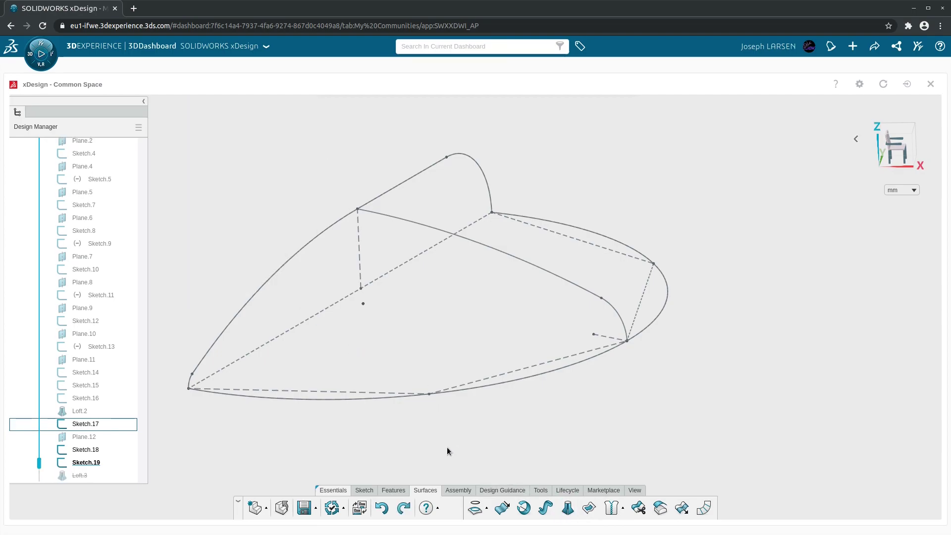
Start a Loft of the Surface type and pick the small corner arc of Sketch.19 as its first section.
left_click(393, 491)
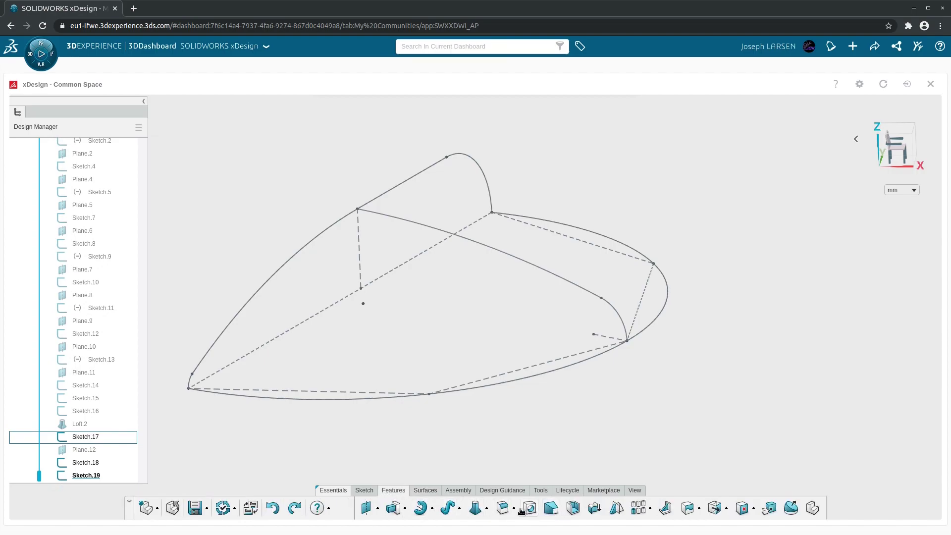
left_click(475, 507)
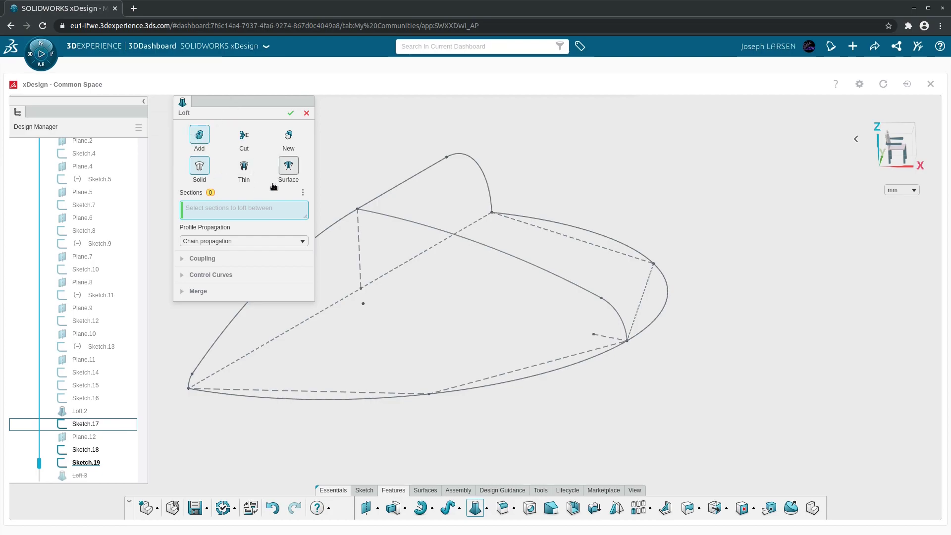
left_click(288, 168)
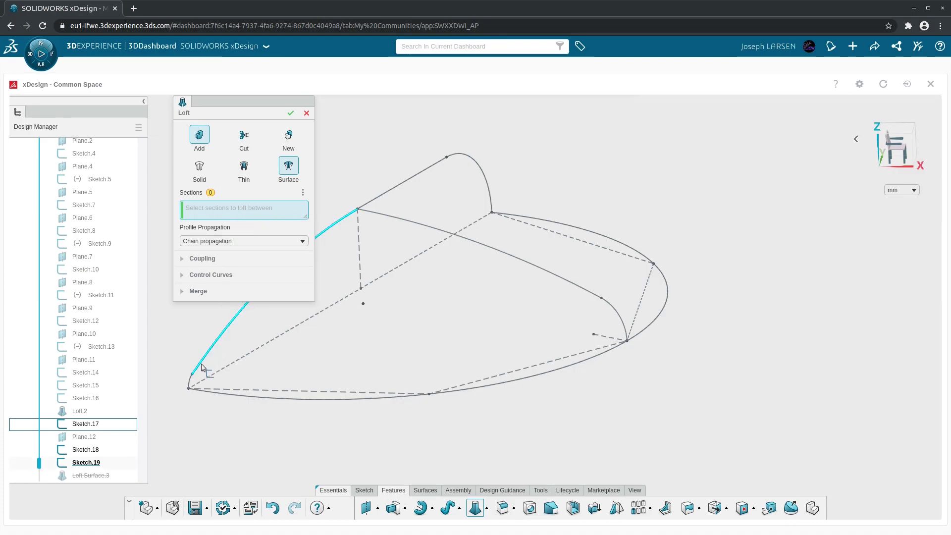
left_click(189, 385)
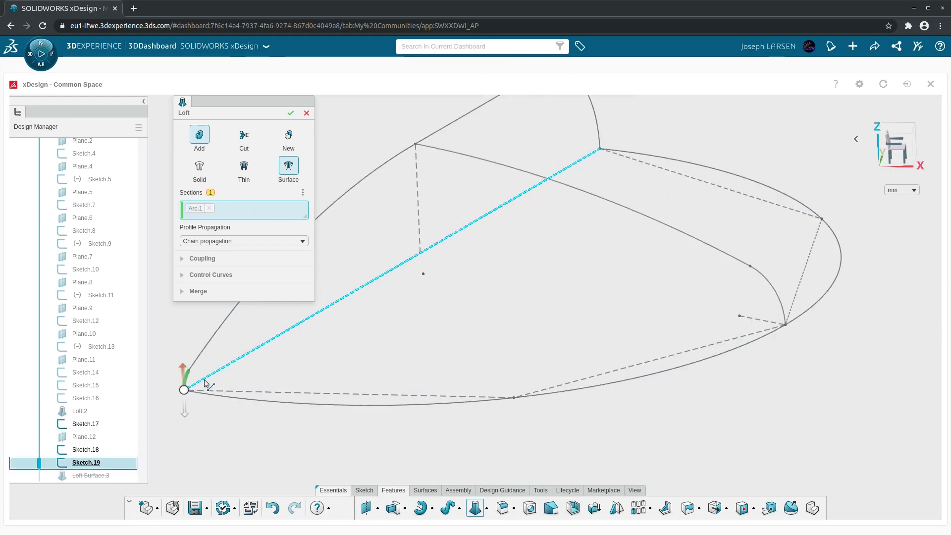
Add the curved base outline of Sketch.17 as the second section of the surface loft.
middle_click_drag(191, 386, 259, 368)
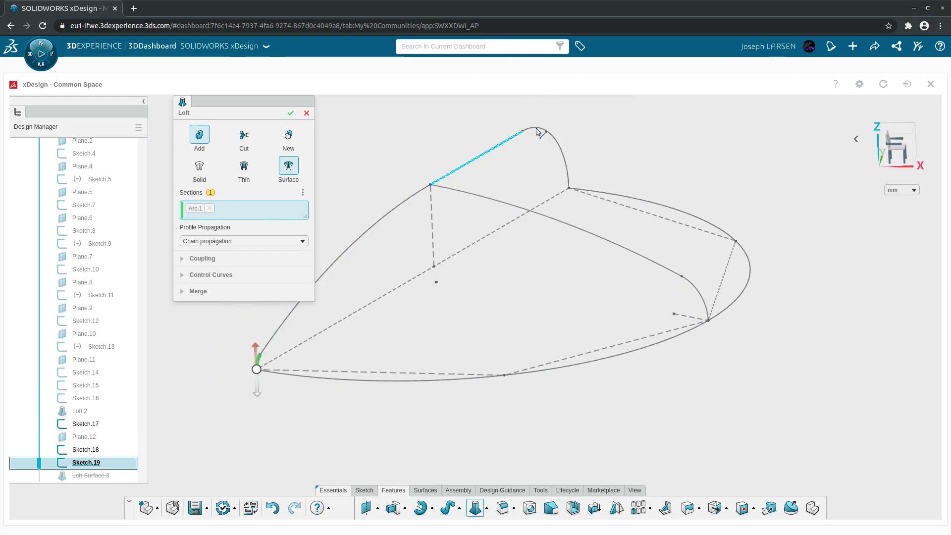
scroll(277, 386, "up", 5)
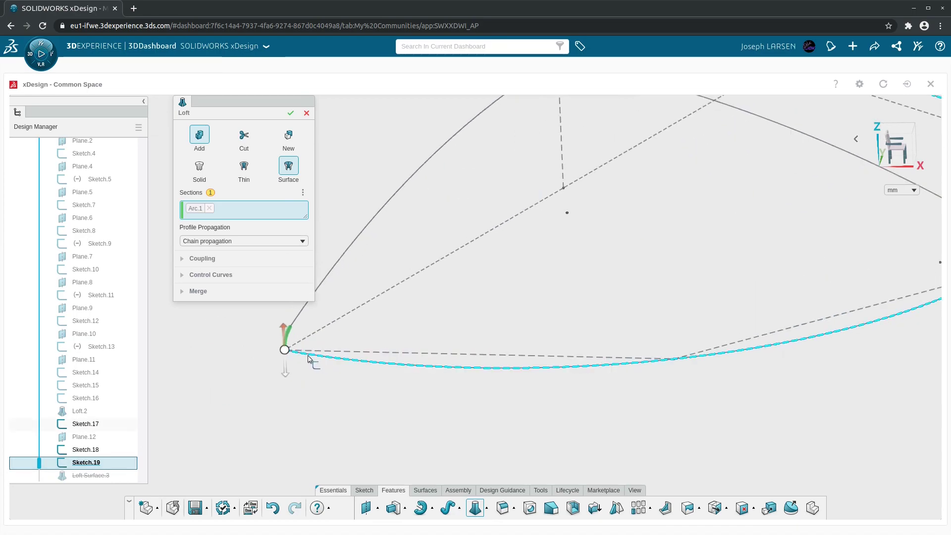
left_click(307, 354)
scroll(299, 371, "down", 3)
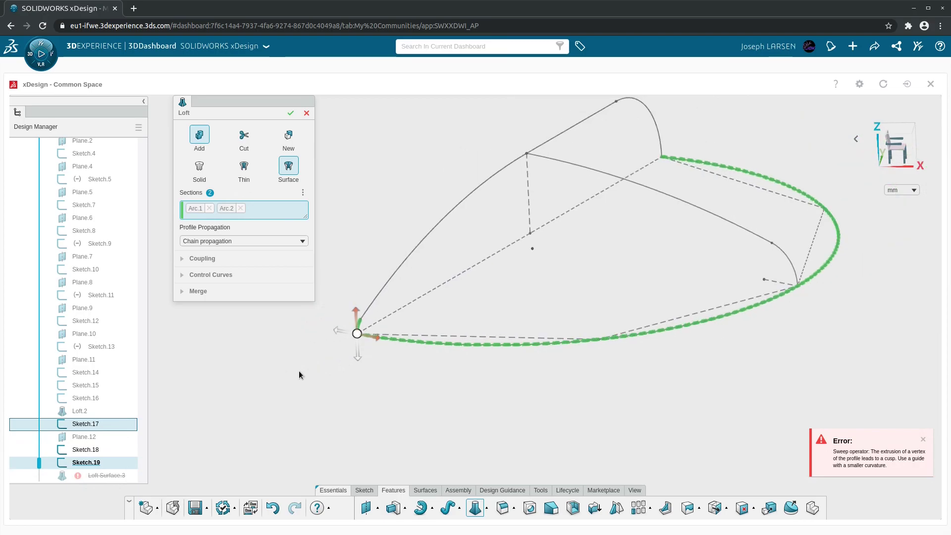
scroll(680, 212, "up", 2)
scroll(679, 212, "up", 2)
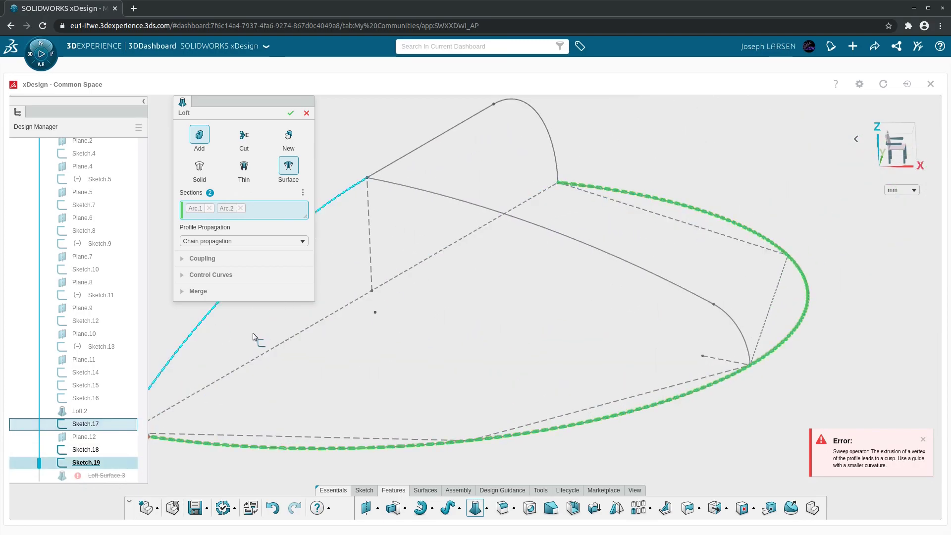
Try Tangent propagation for the surface loft's profiles and restore Chain propagation.
scroll(405, 327, "down", 2)
left_click(242, 241)
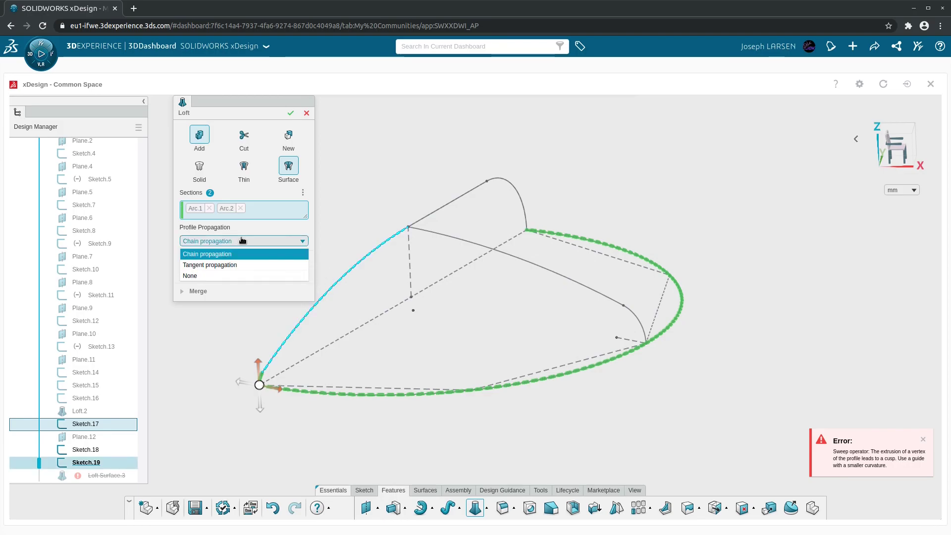
left_click(229, 266)
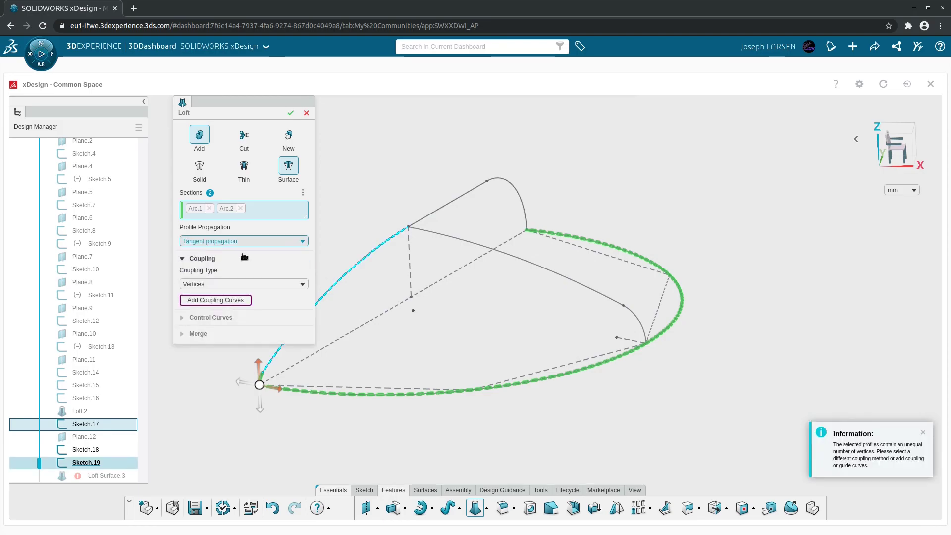
left_click(251, 241)
left_click(233, 251)
Set the surface loft's coupling type to Ratio and accept the loft.
left_click(230, 284)
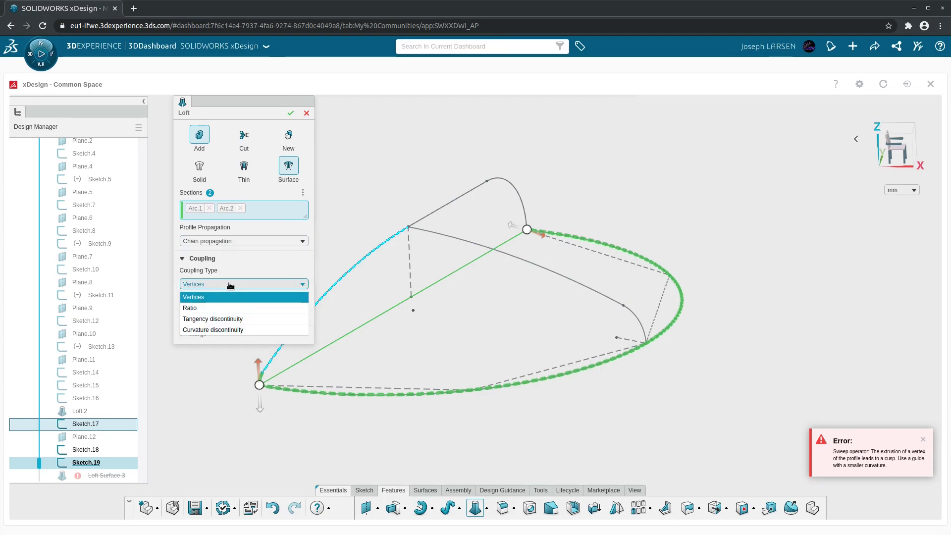
left_click(233, 308)
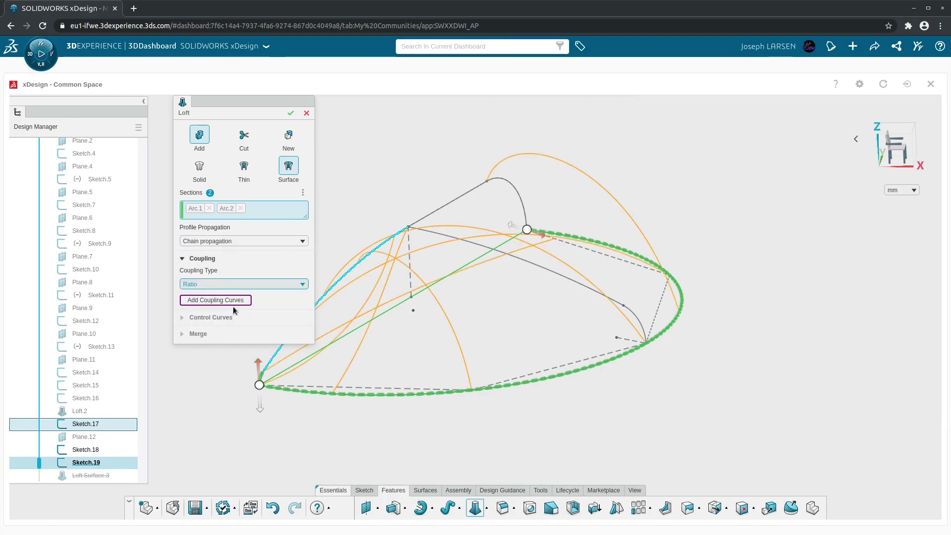
mouse_move(407, 282)
middle_mouse_down()
mouse_move(290, 320)
mouse_move(293, 413)
mouse_move(363, 332)
mouse_move(384, 331)
mouse_move(394, 312)
mouse_move(350, 337)
mouse_move(397, 282)
mouse_move(354, 285)
middle_mouse_up()
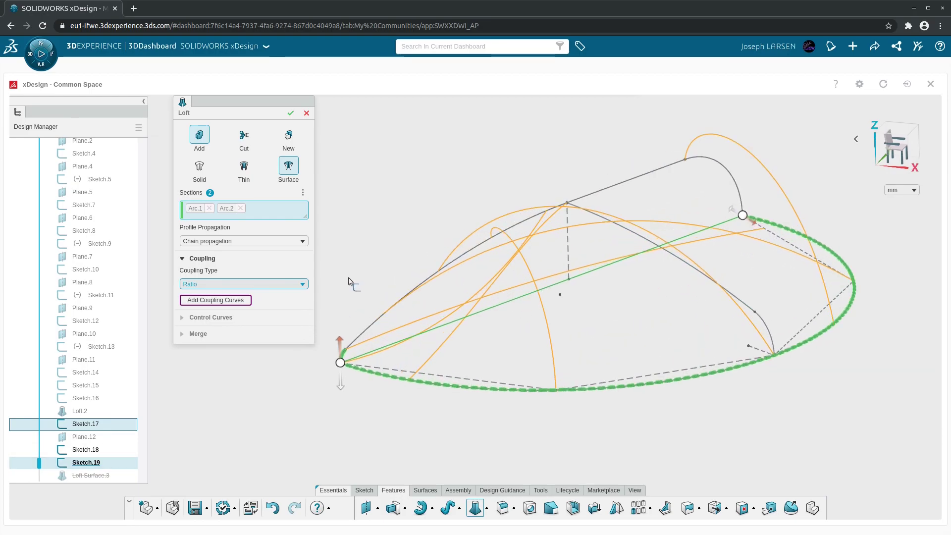
left_click(291, 114)
middle_click_drag(477, 310, 334, 295)
Reopen the surface loft for editing and try the Tangency discontinuity, Curvature discontinuity and Vertices coupling types.
double_click(93, 475)
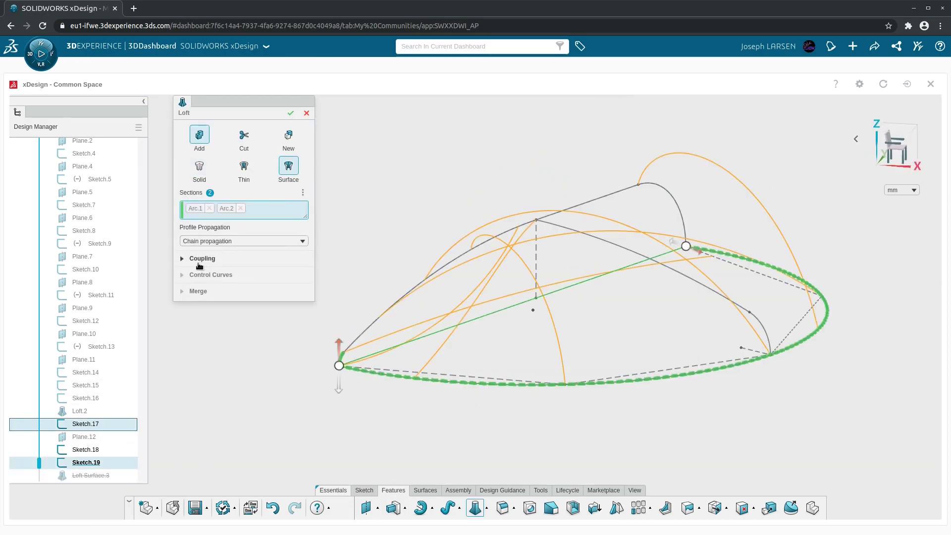
left_click(180, 261)
left_click(214, 285)
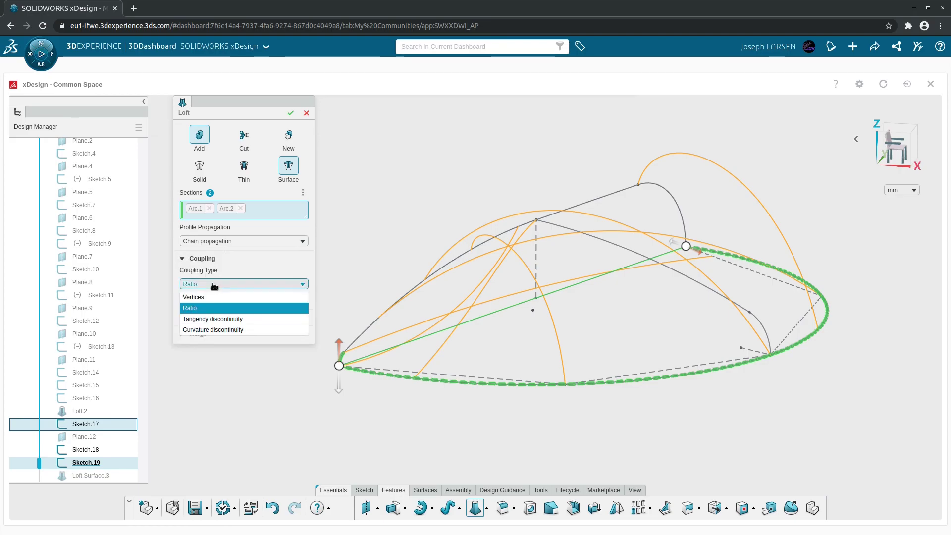
left_click(210, 317)
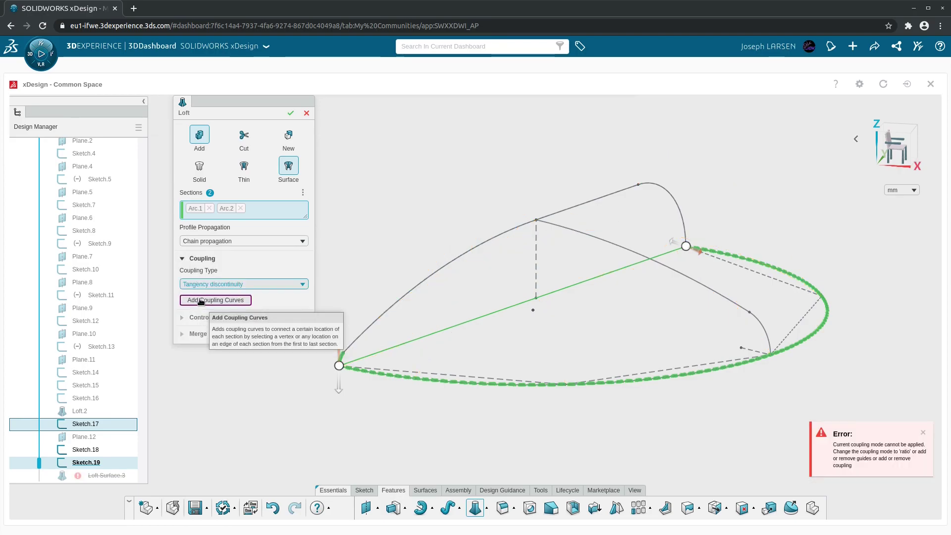
left_click(211, 285)
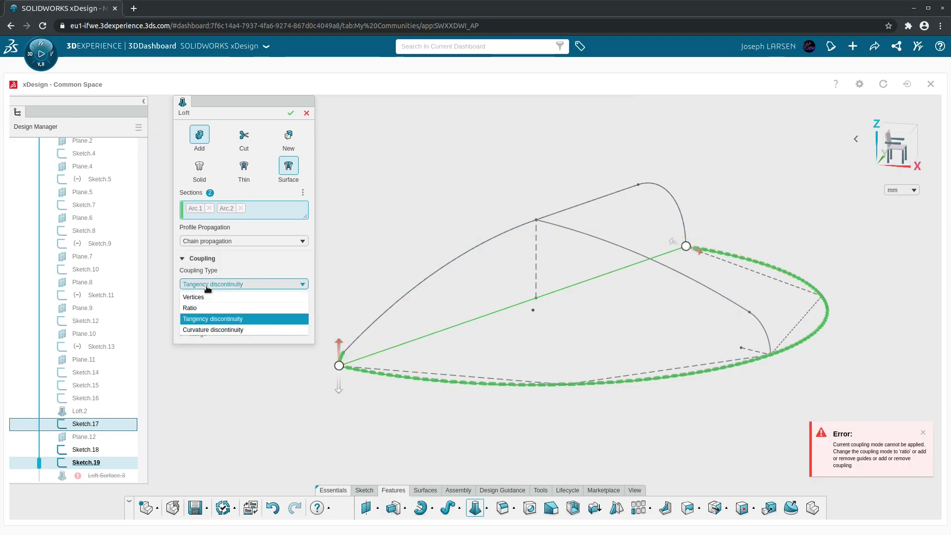
left_click(203, 329)
left_click(217, 285)
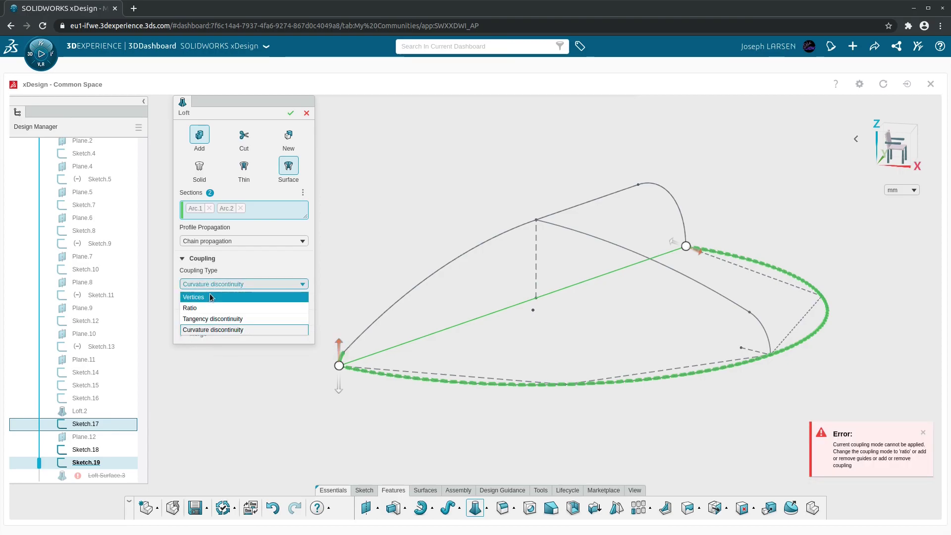
left_click(209, 297)
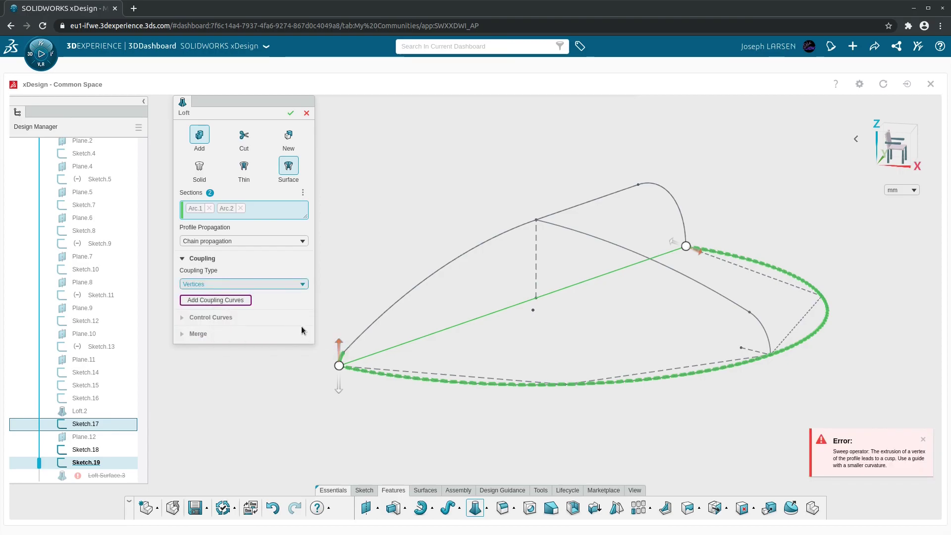
Replace the loft's sections with the long curved arc of Sketch.19 and the base outline of Sketch.17.
left_click(241, 208)
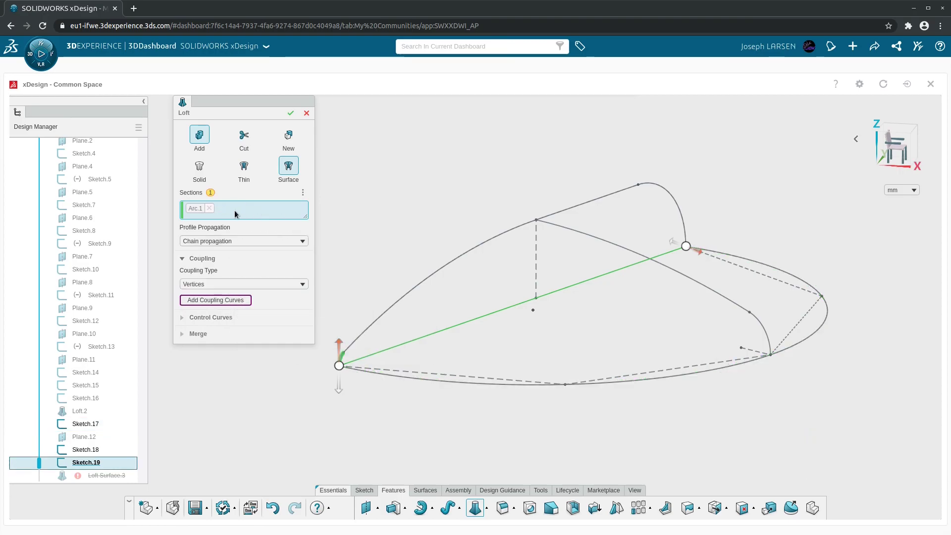
left_click(209, 208)
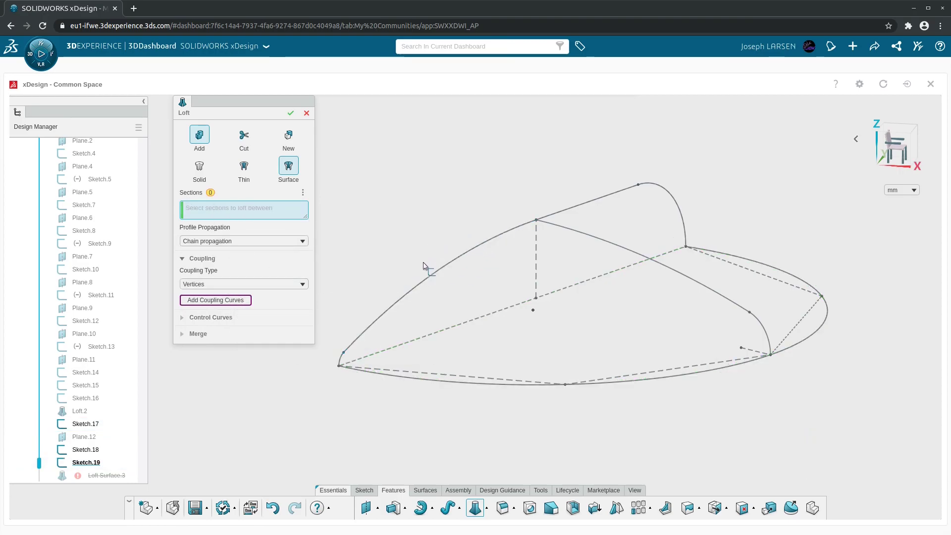
left_click(520, 229)
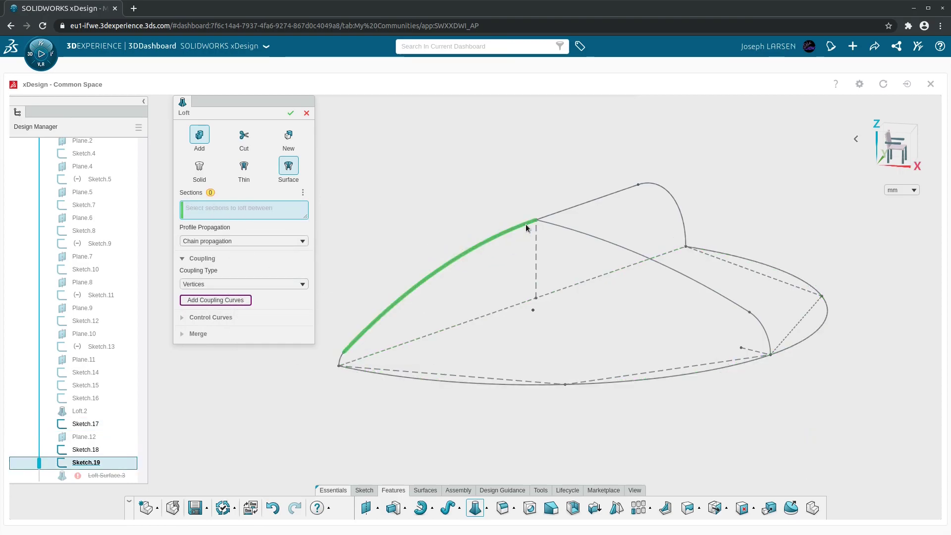
left_click(742, 365)
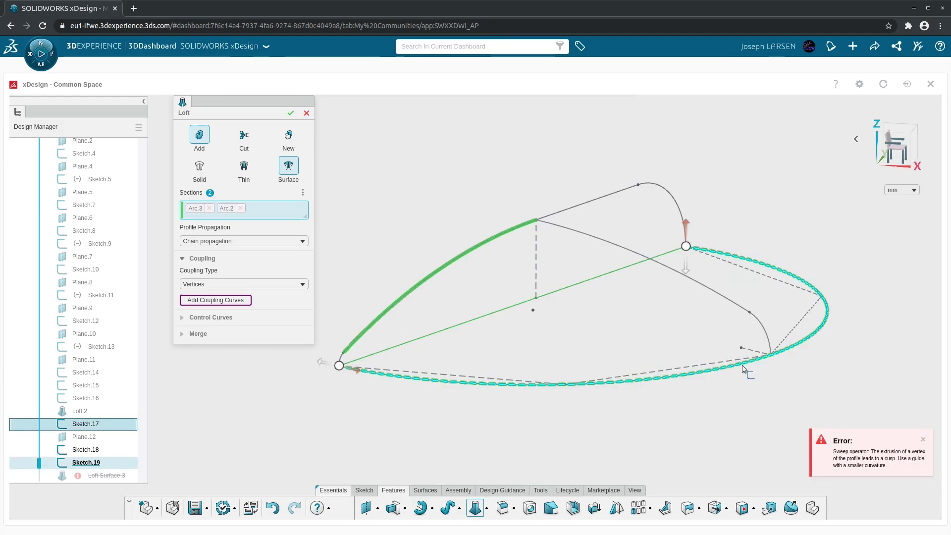
Set the coupling type to Ratio and try adding the curved ridge line of Sketch.18 as a third section.
left_click(239, 285)
left_click(230, 307)
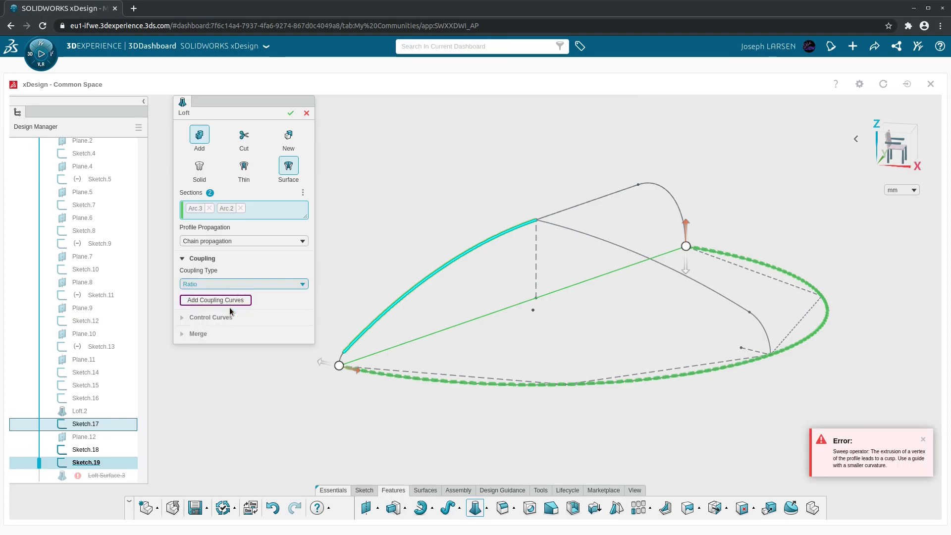
left_click(188, 319)
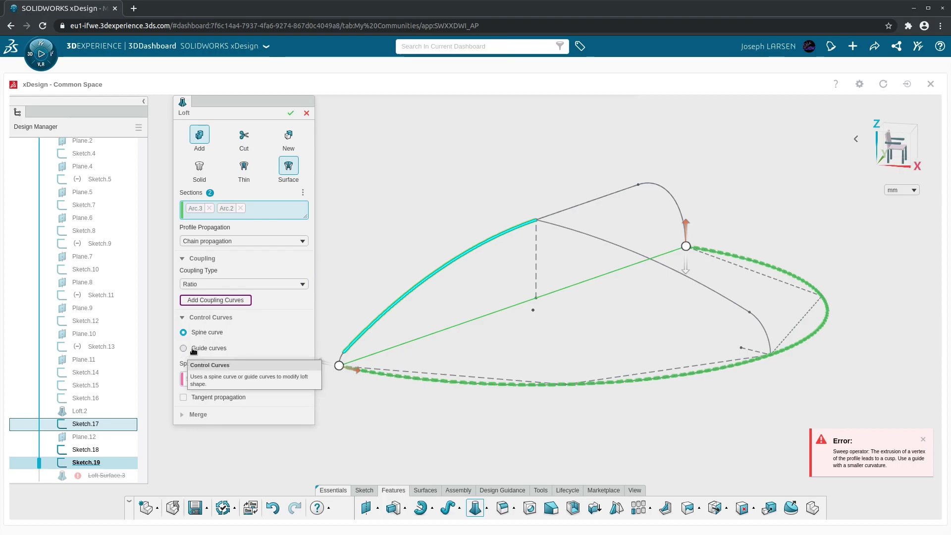
left_click(563, 230)
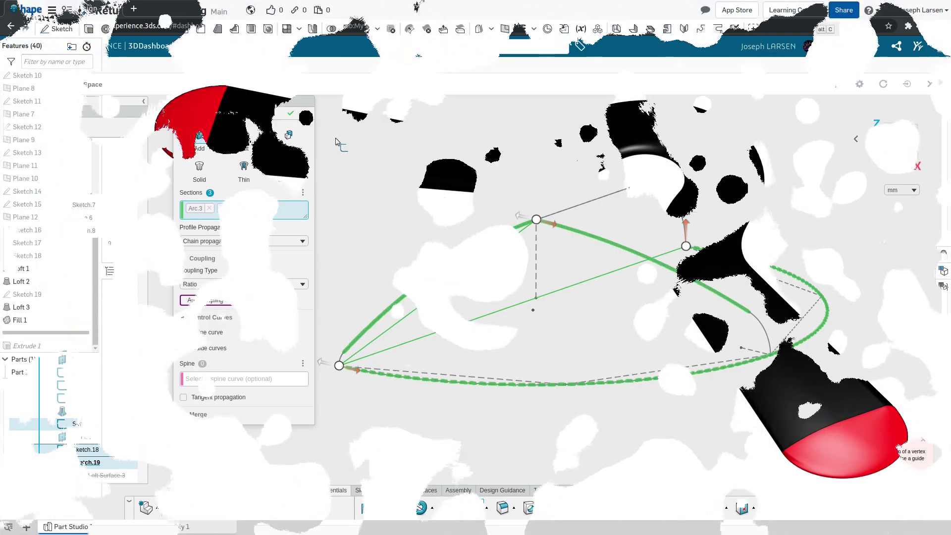
key("p")
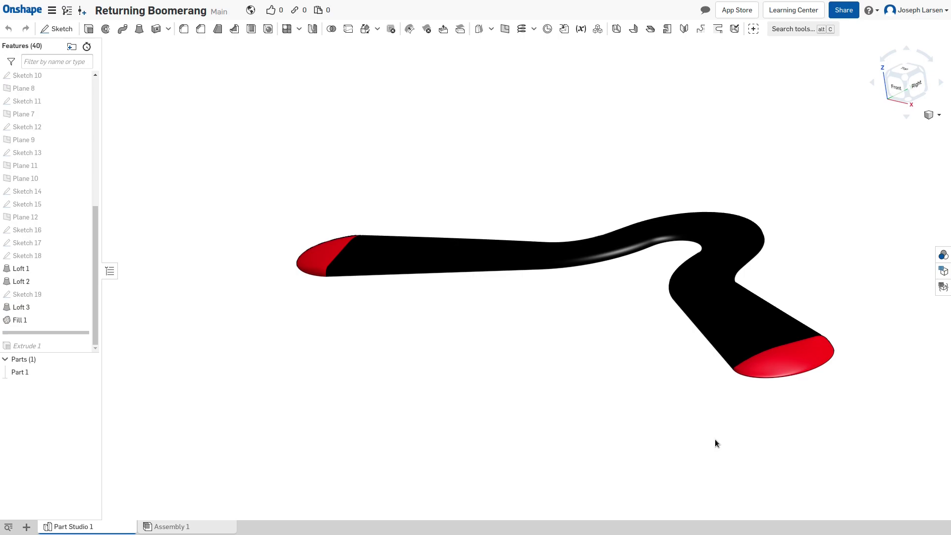